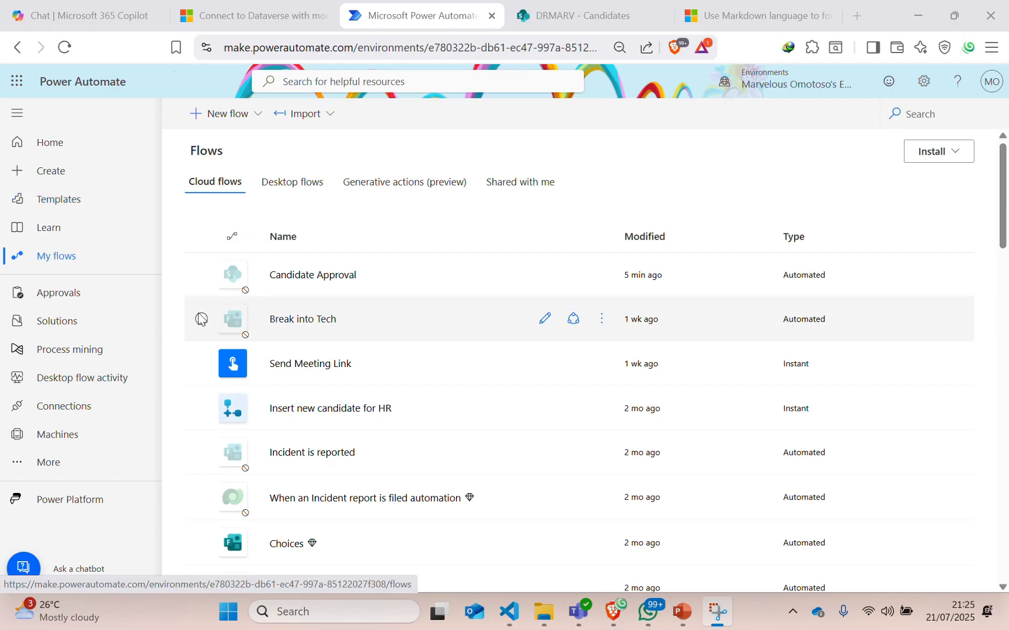
Create an automated cloud flow named 'Approval' triggered by SharePoint 'When an item is created'.
{"action": "left_click", "coordinate": [227, 122]}
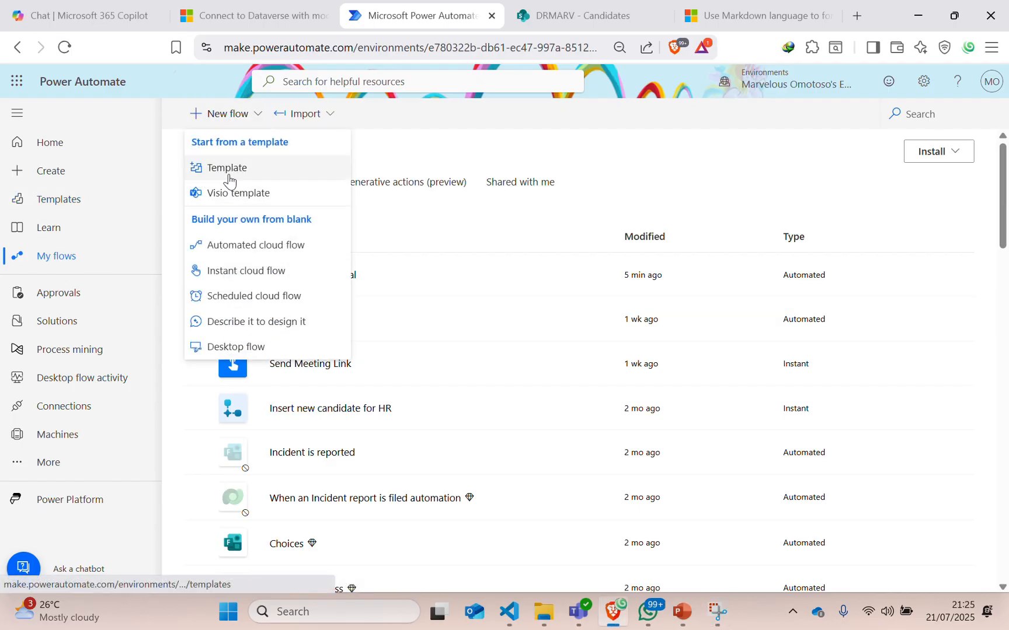
{"action": "left_click", "coordinate": [268, 244]}
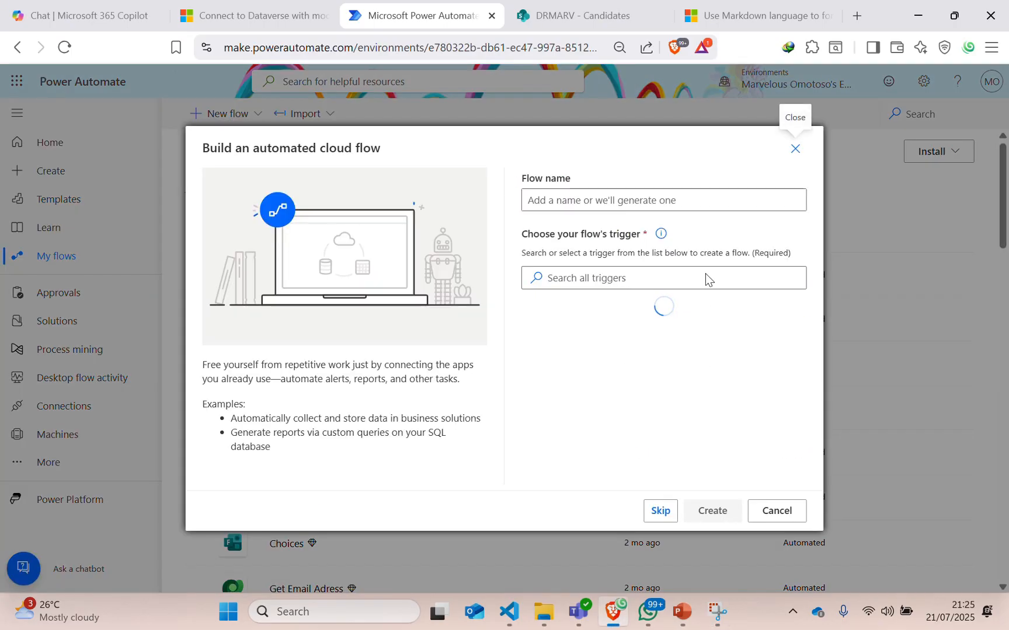
{"action": "left_click", "coordinate": [566, 202]}
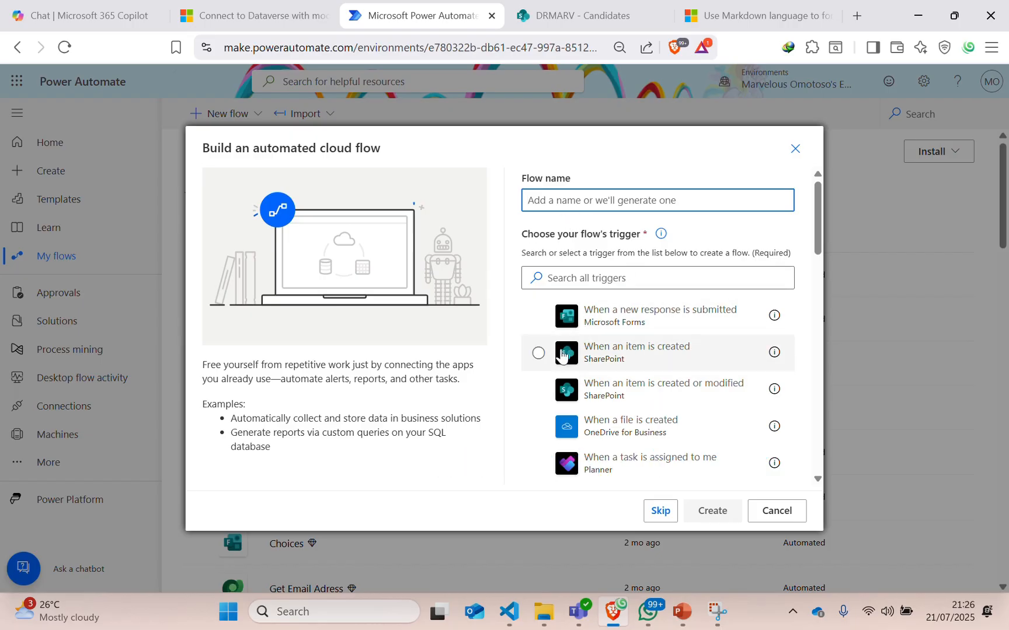
{"action": "left_click", "coordinate": [537, 352]}
{"action": "left_click", "coordinate": [570, 200]}
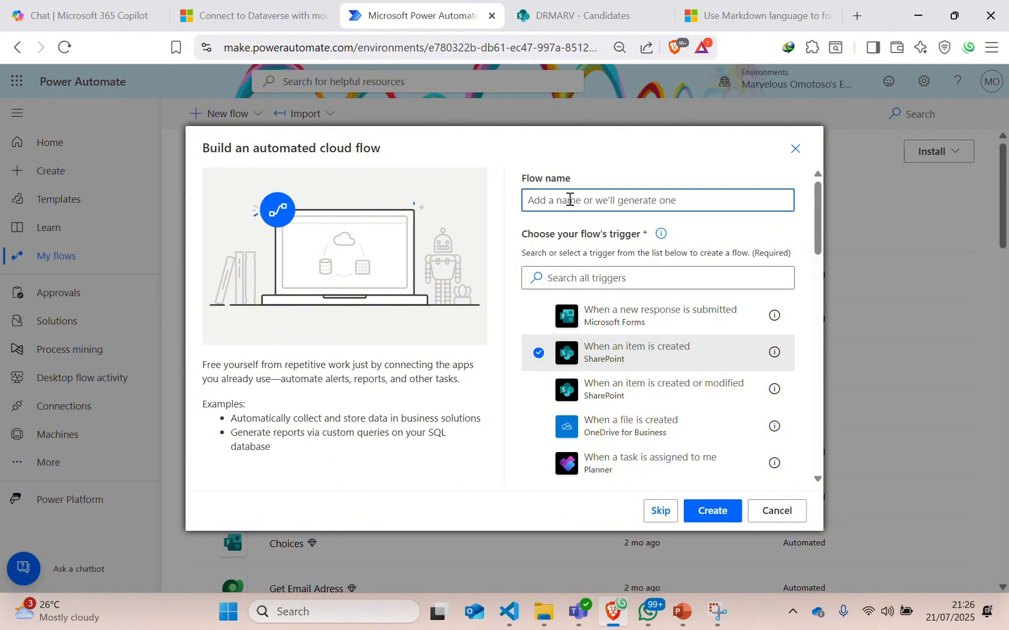
{"action": "type", "text": "Appr"}
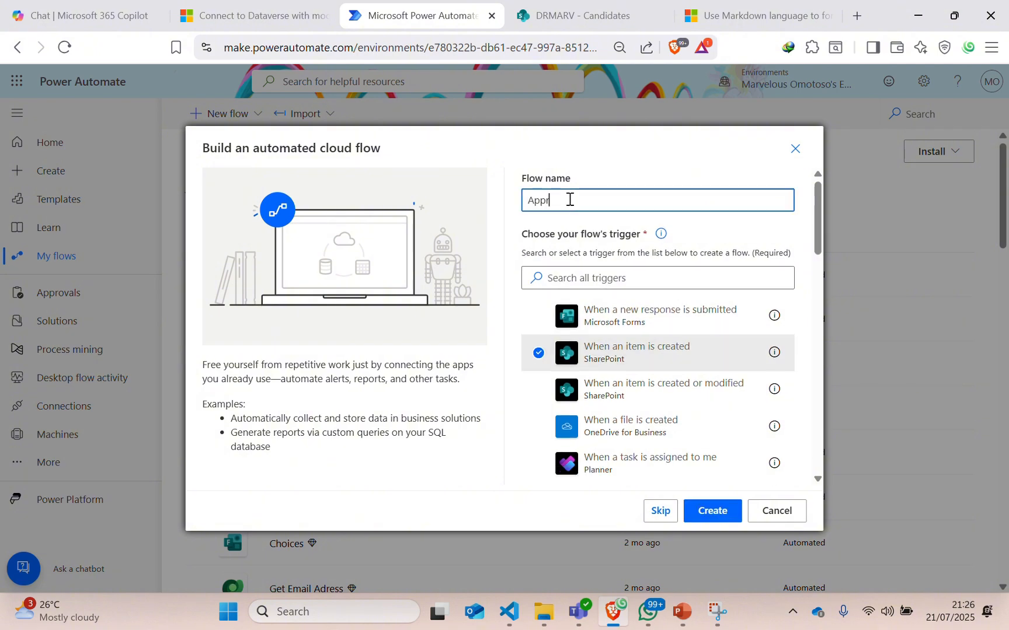
{"action": "type", "text": "oval"}
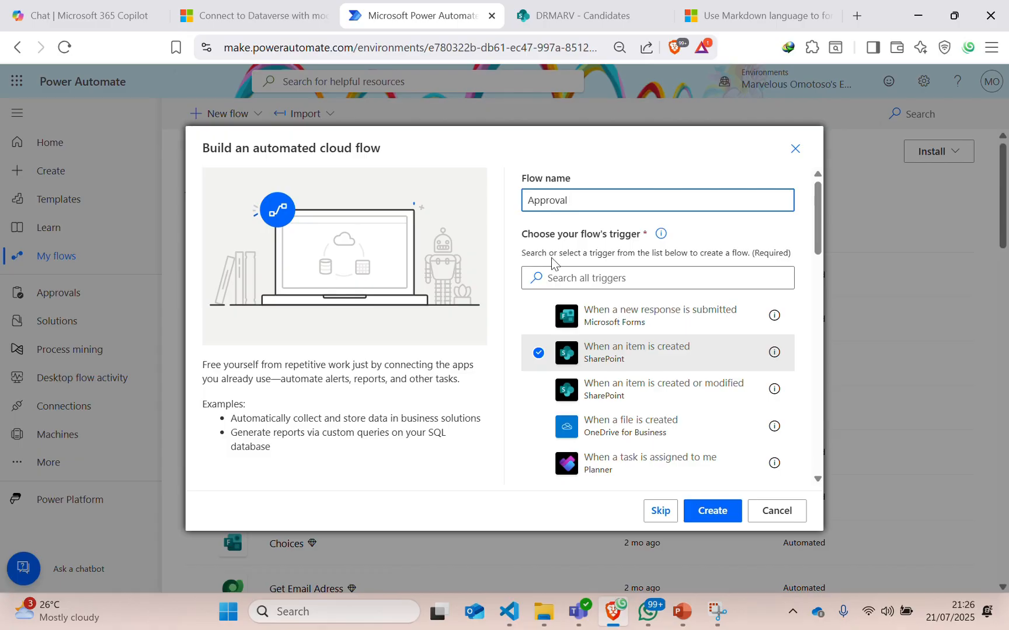
{"action": "left_click", "coordinate": [709, 510]}
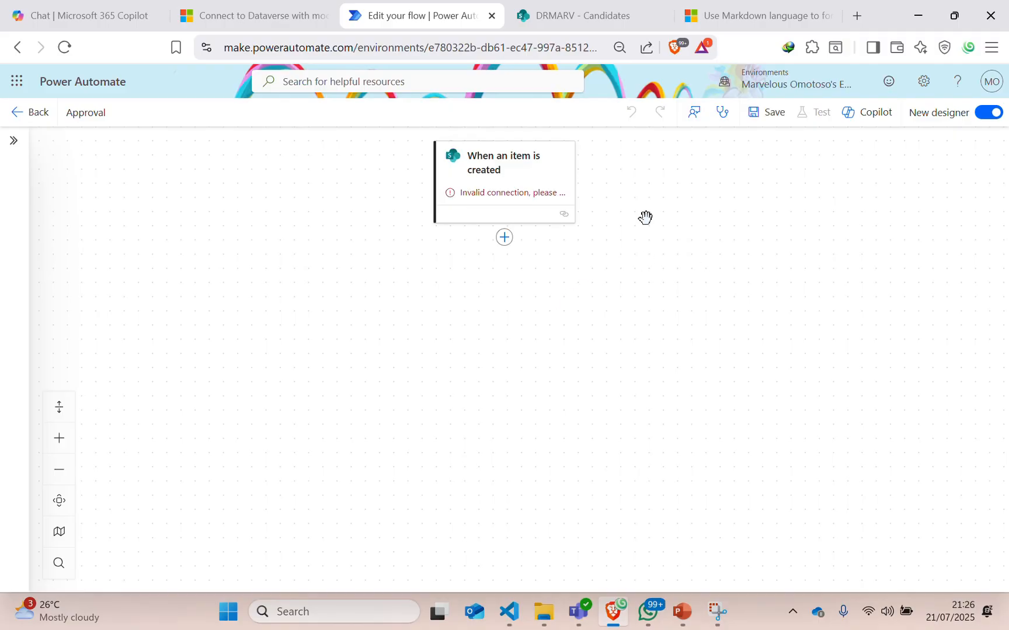
Look over the trigger's SharePoint site options without changing anything.
{"action": "left_click", "coordinate": [484, 178]}
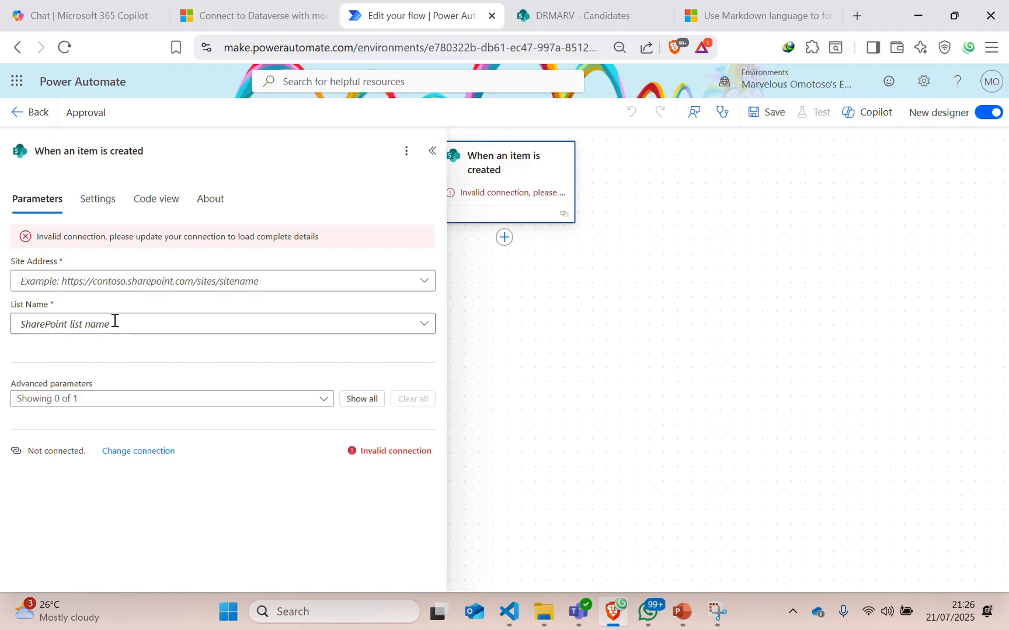
{"action": "left_click", "coordinate": [65, 283]}
{"action": "left_click", "coordinate": [432, 152]}
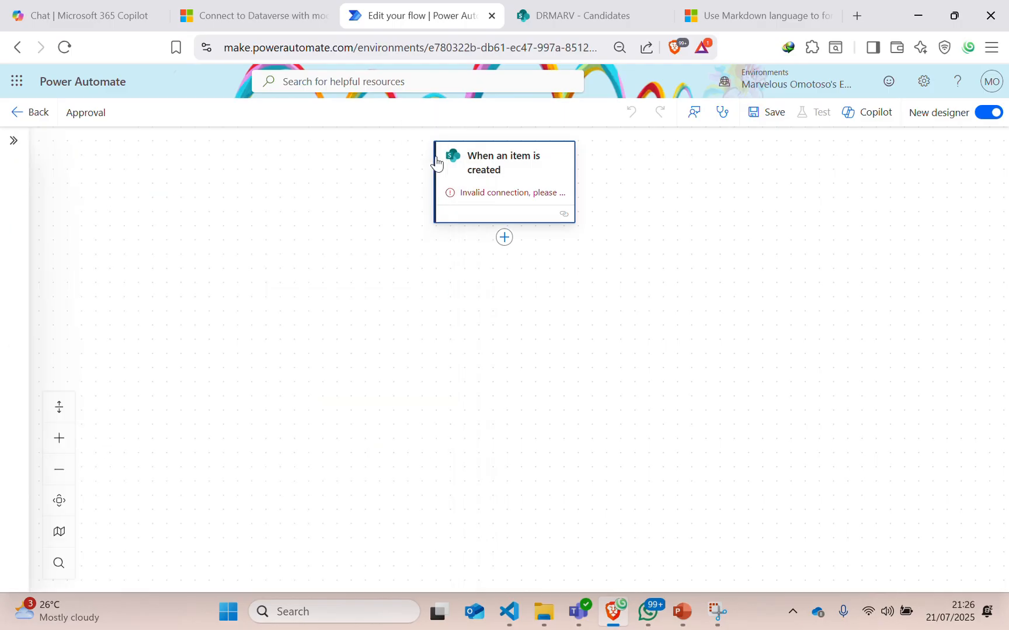
Add the Standard approvals 'Start and wait for an approval' action below the trigger.
{"action": "left_click", "coordinate": [504, 237]}
{"action": "scroll", "coordinate": [47, 458], "scroll_direction": "down", "scroll_amount": 3}
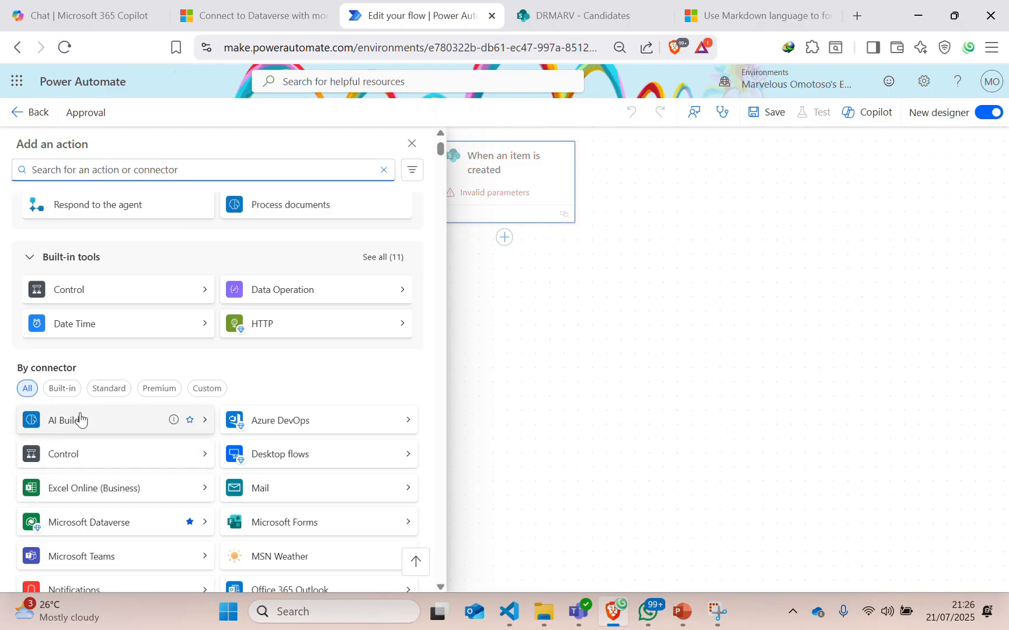
{"action": "scroll", "coordinate": [90, 463], "scroll_direction": "up", "scroll_amount": 2}
{"action": "scroll", "coordinate": [99, 407], "scroll_direction": "up", "scroll_amount": 2}
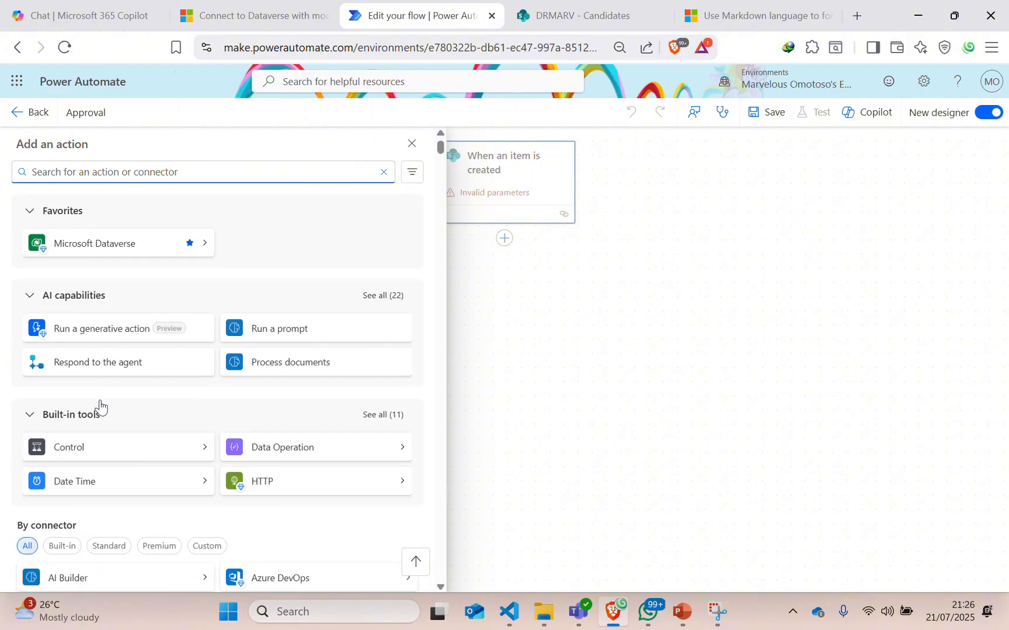
{"action": "scroll", "coordinate": [87, 462], "scroll_direction": "down", "scroll_amount": 10}
{"action": "scroll", "coordinate": [84, 473], "scroll_direction": "down", "scroll_amount": 6}
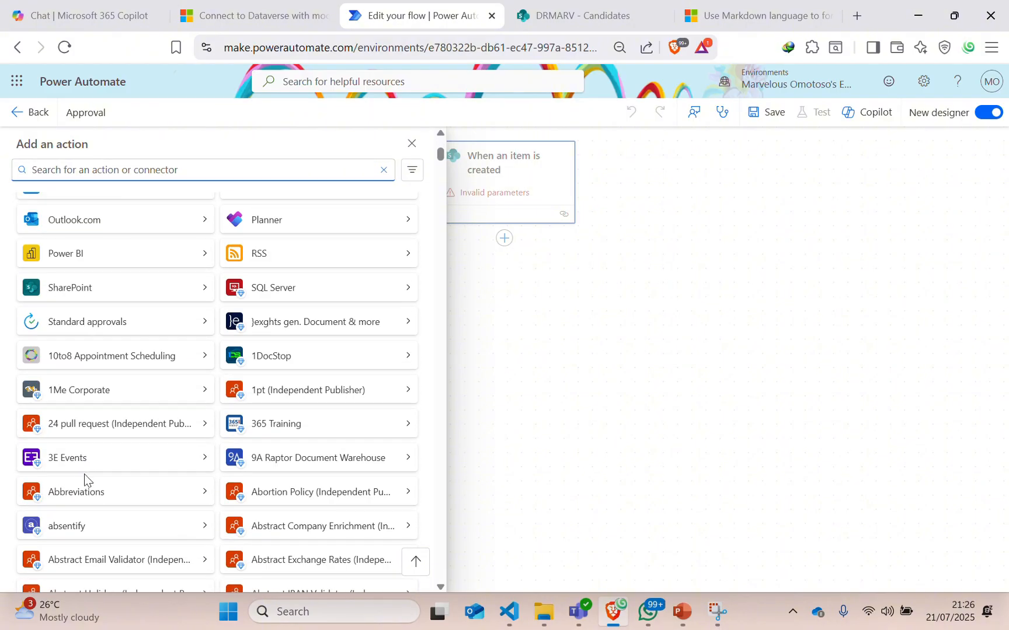
{"action": "scroll", "coordinate": [79, 484], "scroll_direction": "up", "scroll_amount": 15}
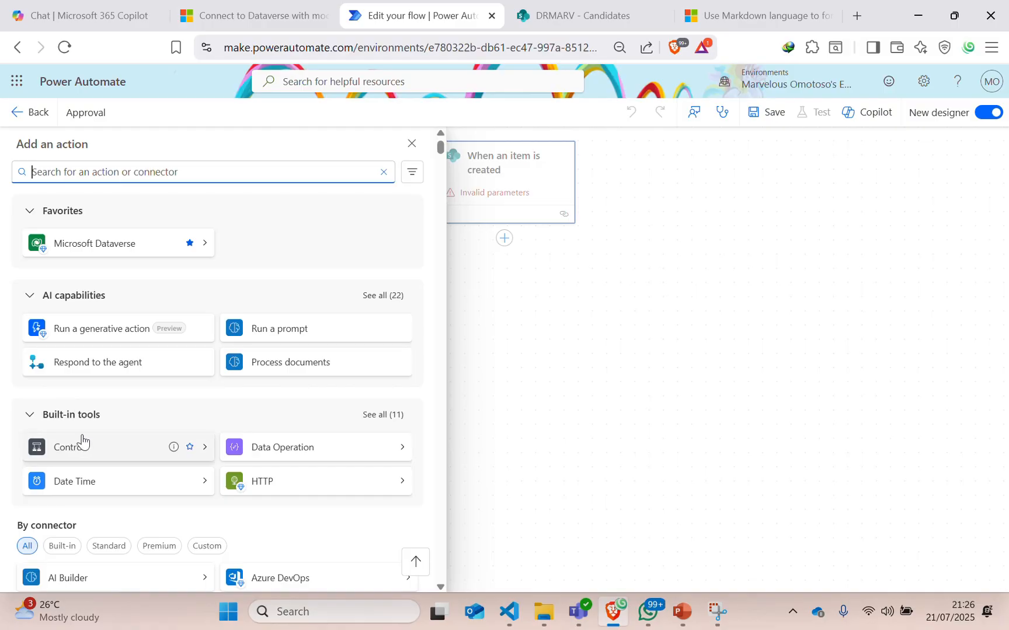
{"action": "scroll", "coordinate": [76, 490], "scroll_direction": "down", "scroll_amount": 3}
{"action": "scroll", "coordinate": [78, 513], "scroll_direction": "down", "scroll_amount": 2}
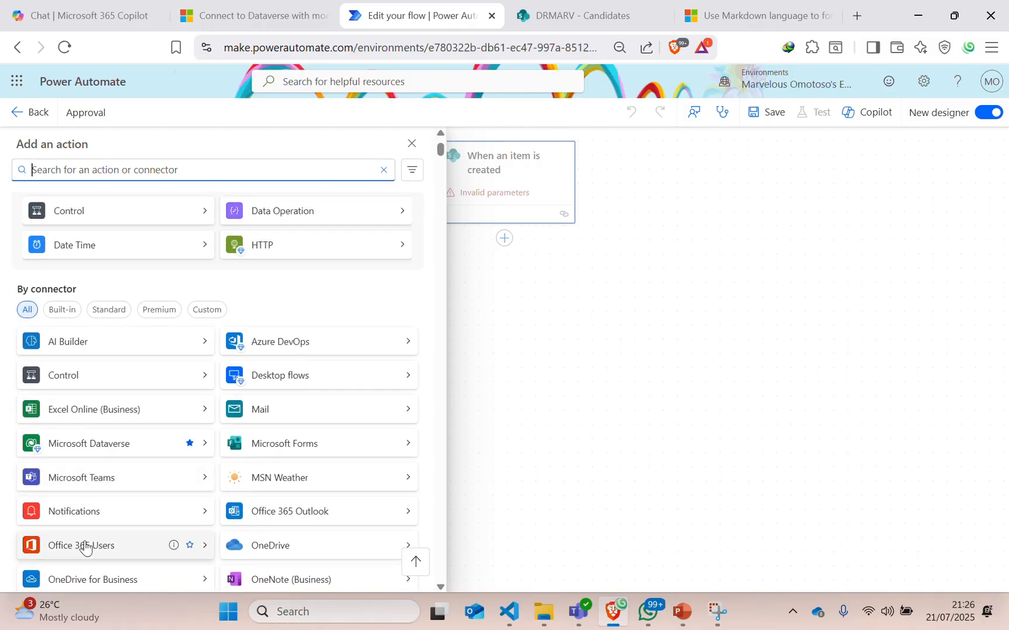
{"action": "scroll", "coordinate": [77, 461], "scroll_direction": "up", "scroll_amount": 5}
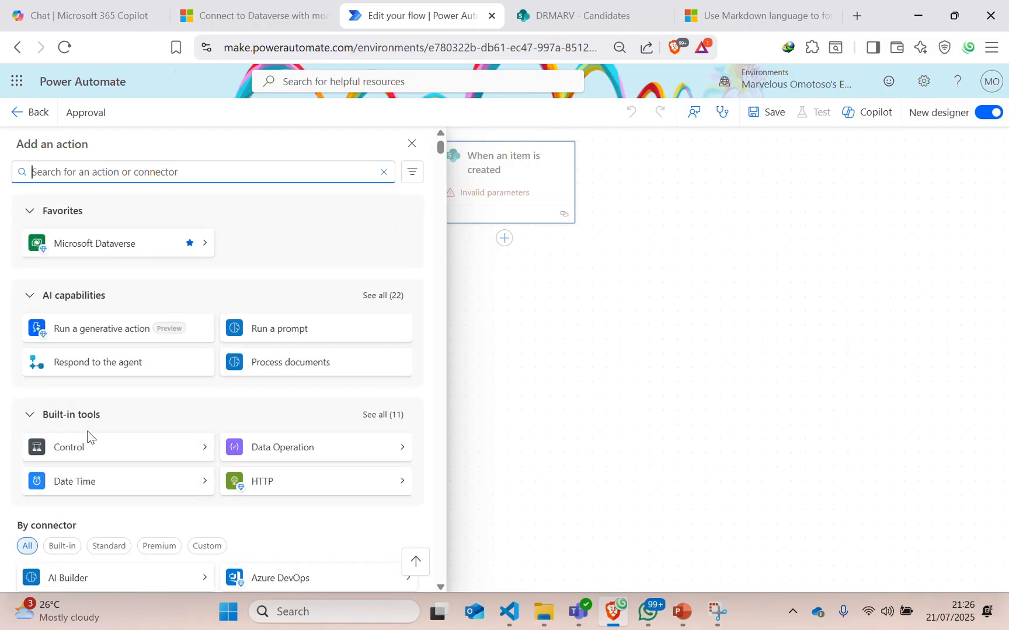
{"action": "scroll", "coordinate": [76, 461], "scroll_direction": "down", "scroll_amount": 10}
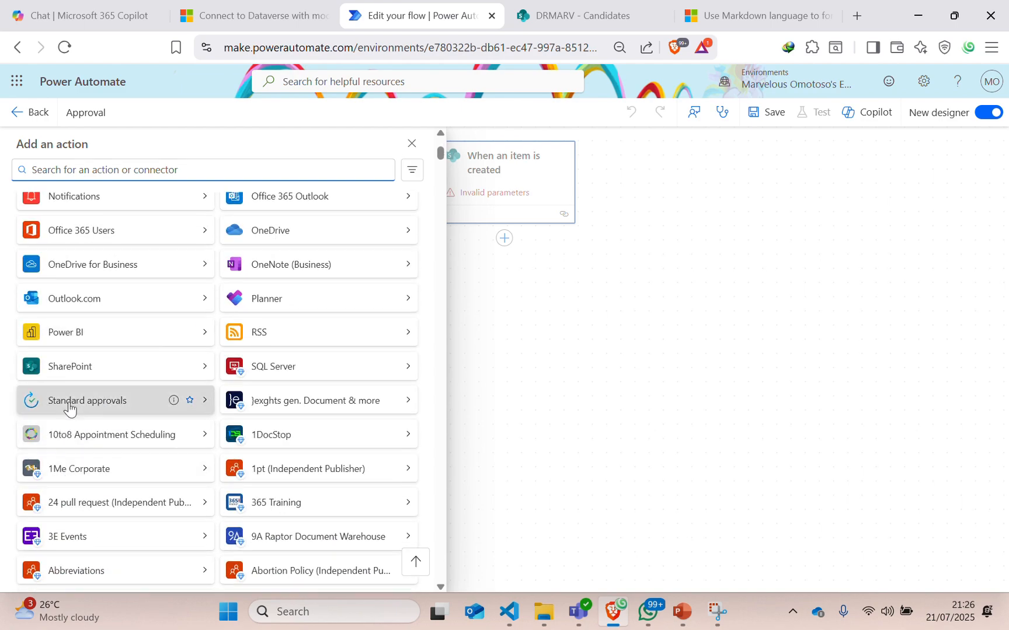
{"action": "left_click", "coordinate": [68, 401]}
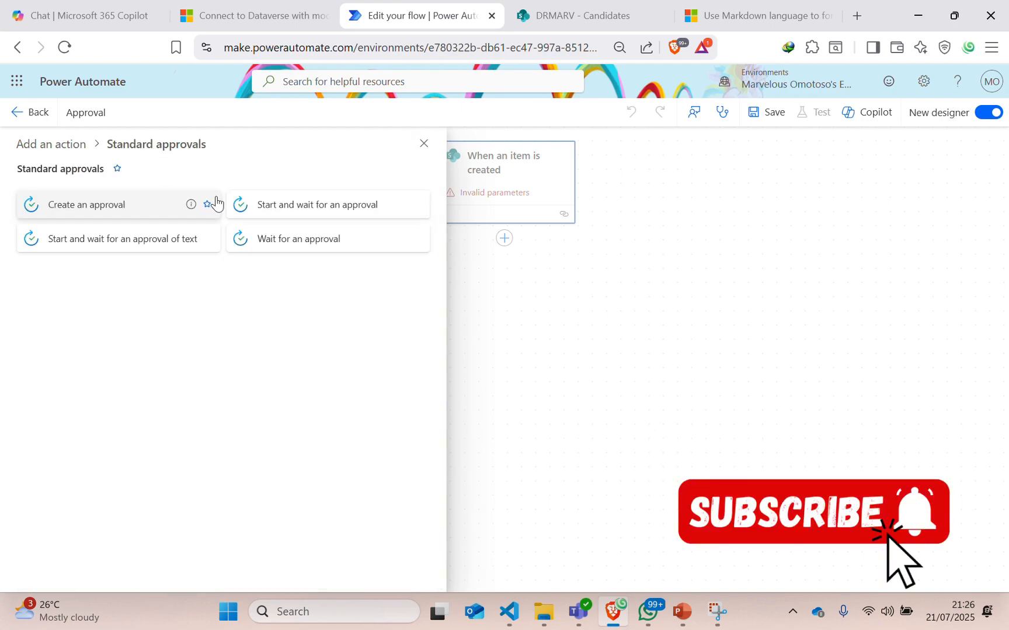
{"action": "left_click", "coordinate": [277, 211]}
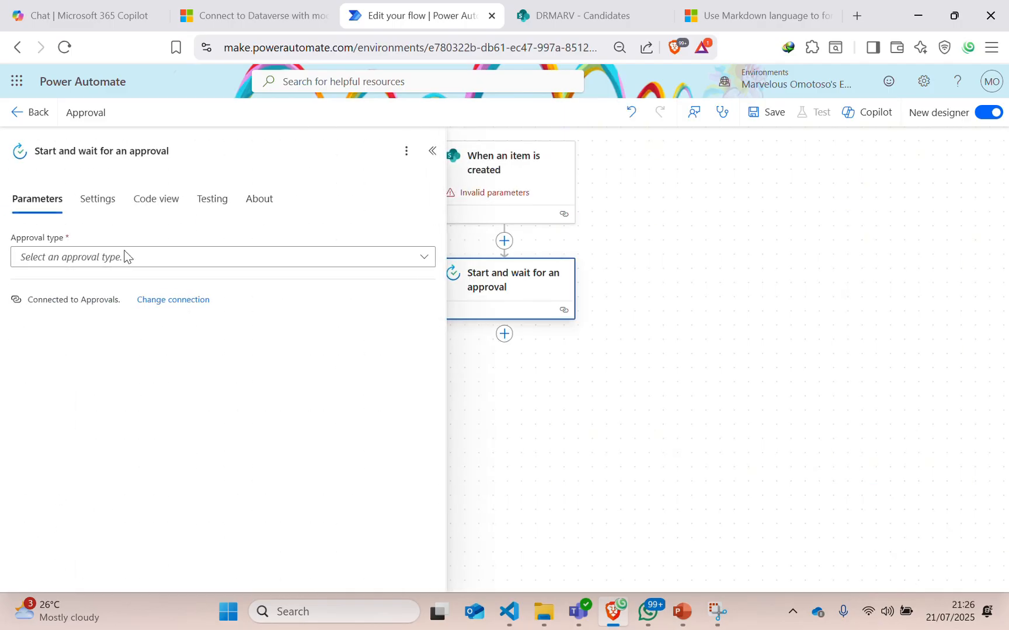
Set the approval type to Sequential Approval and review the optional parameters.
{"action": "left_click", "coordinate": [70, 257]}
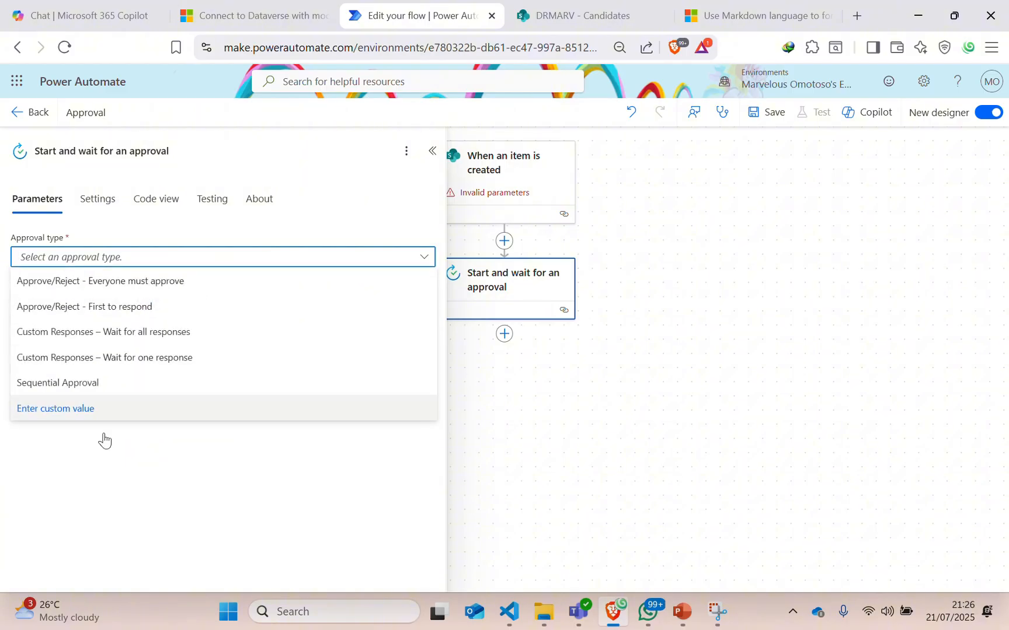
{"action": "left_click", "coordinate": [69, 385]}
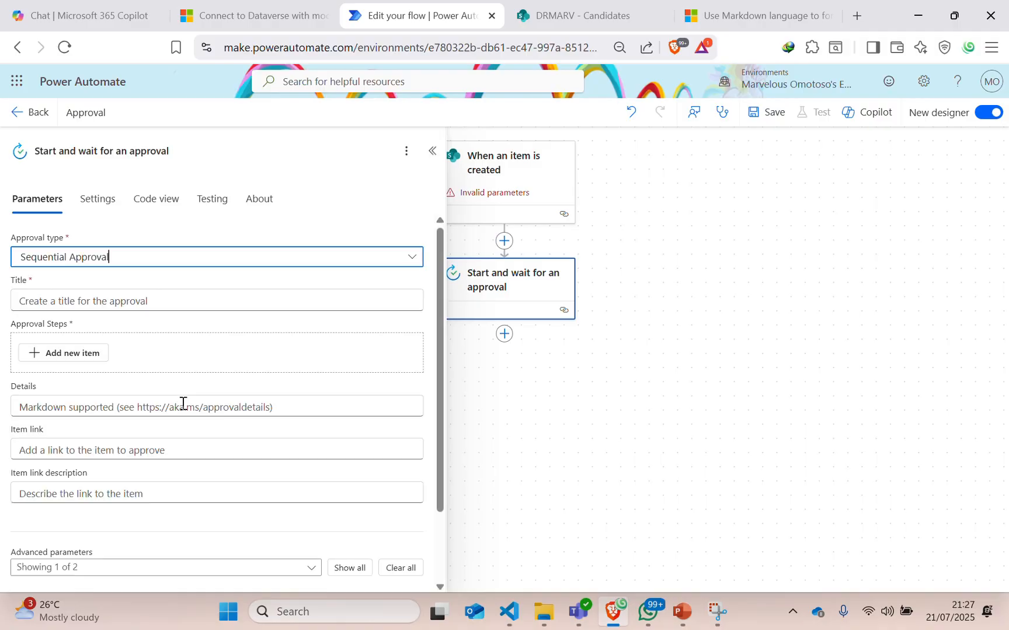
{"action": "scroll", "coordinate": [86, 543], "scroll_direction": "down", "scroll_amount": 3}
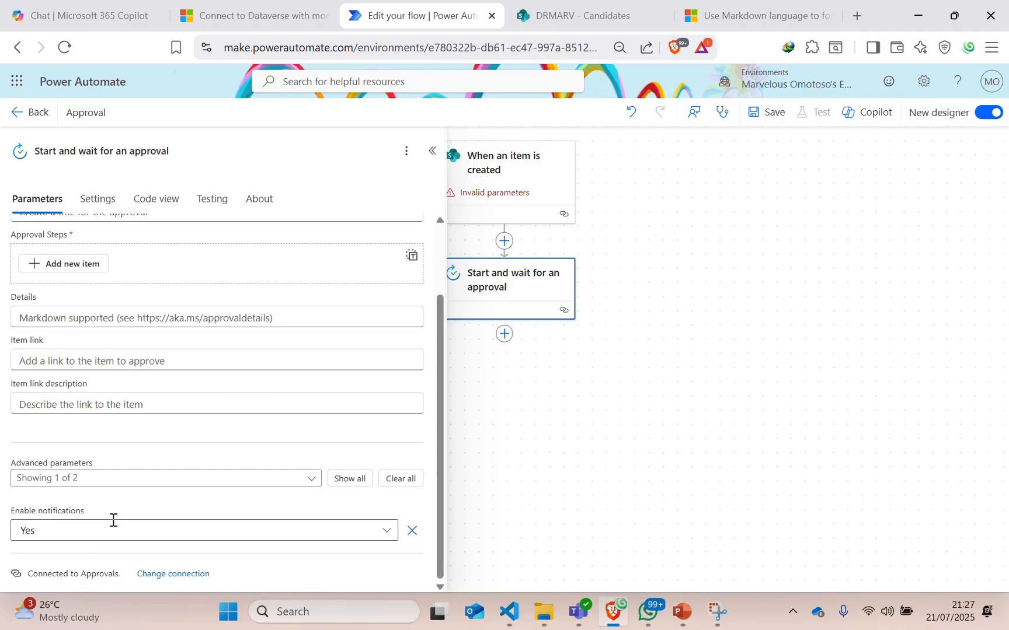
{"action": "left_click", "coordinate": [251, 479]}
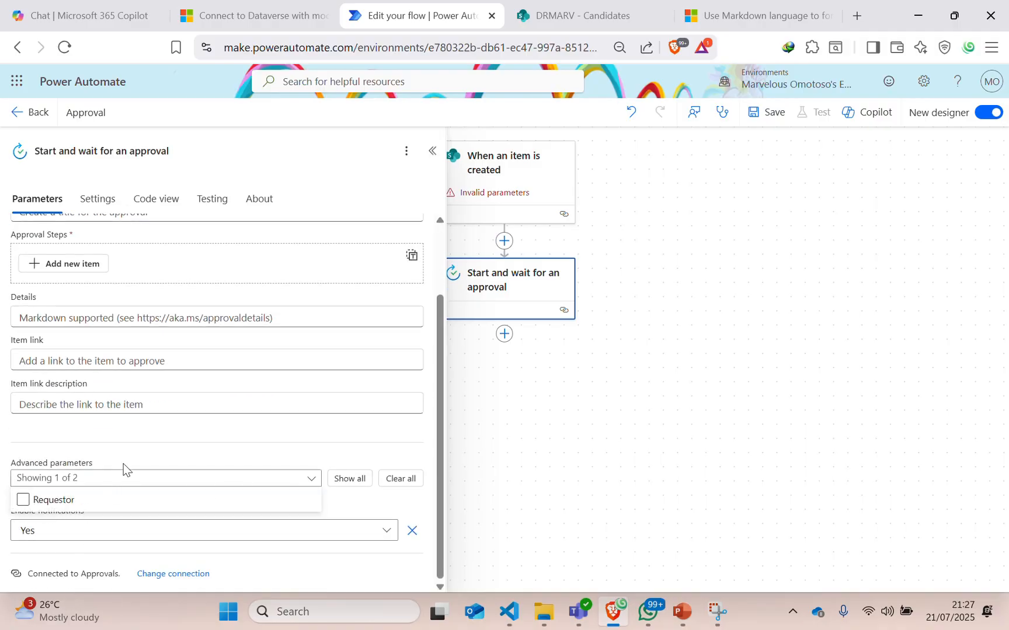
{"action": "left_click", "coordinate": [29, 569]}
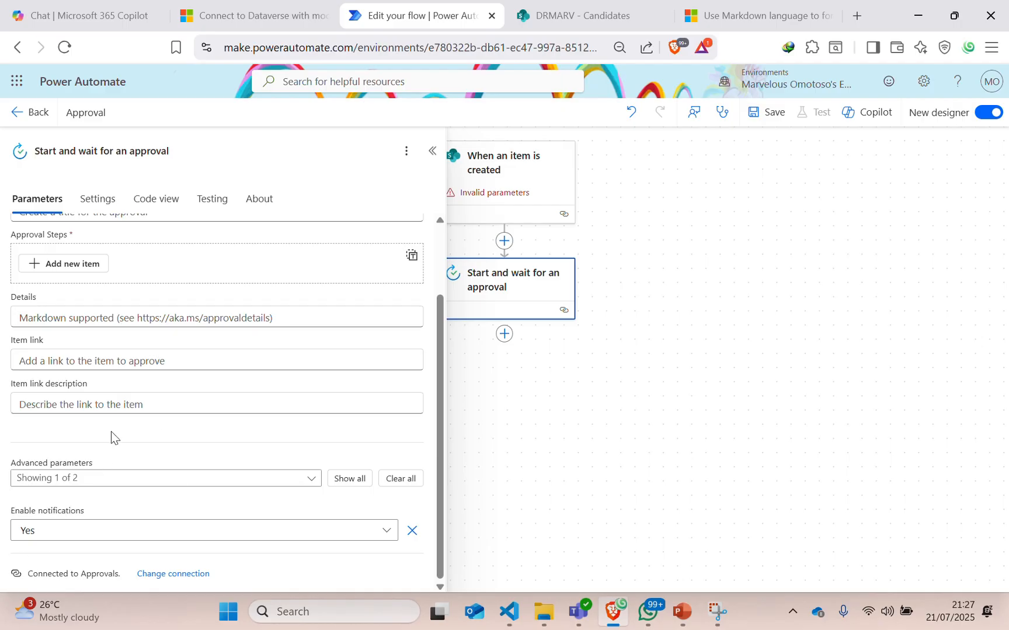
Switch to Approve/Reject - First to respond and add the Attachments parameter.
{"action": "scroll", "coordinate": [180, 290], "scroll_direction": "up", "scroll_amount": 2}
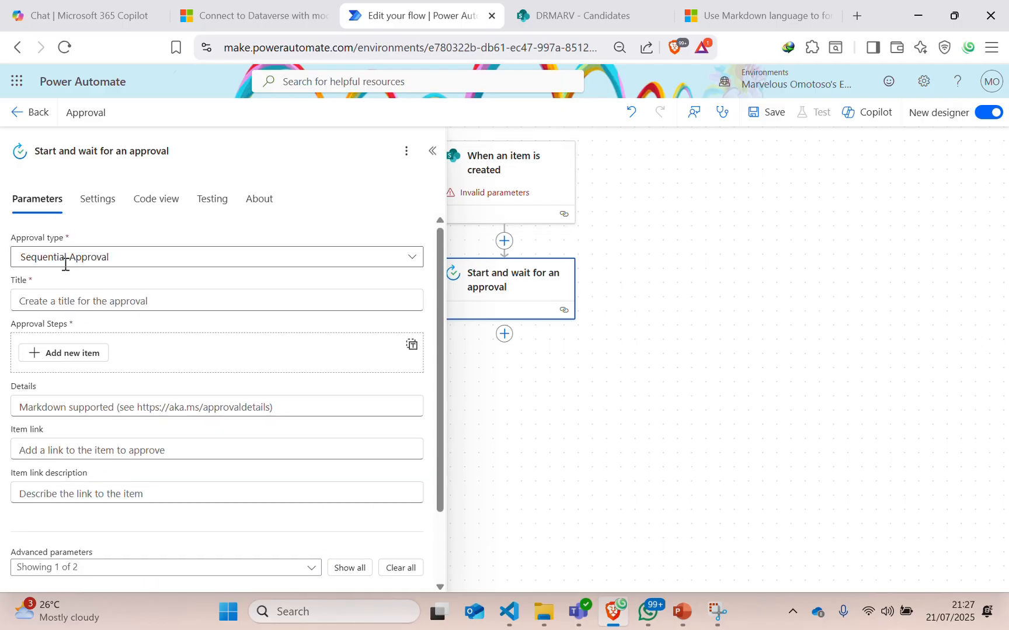
{"action": "left_click", "coordinate": [65, 259]}
{"action": "left_click", "coordinate": [85, 313]}
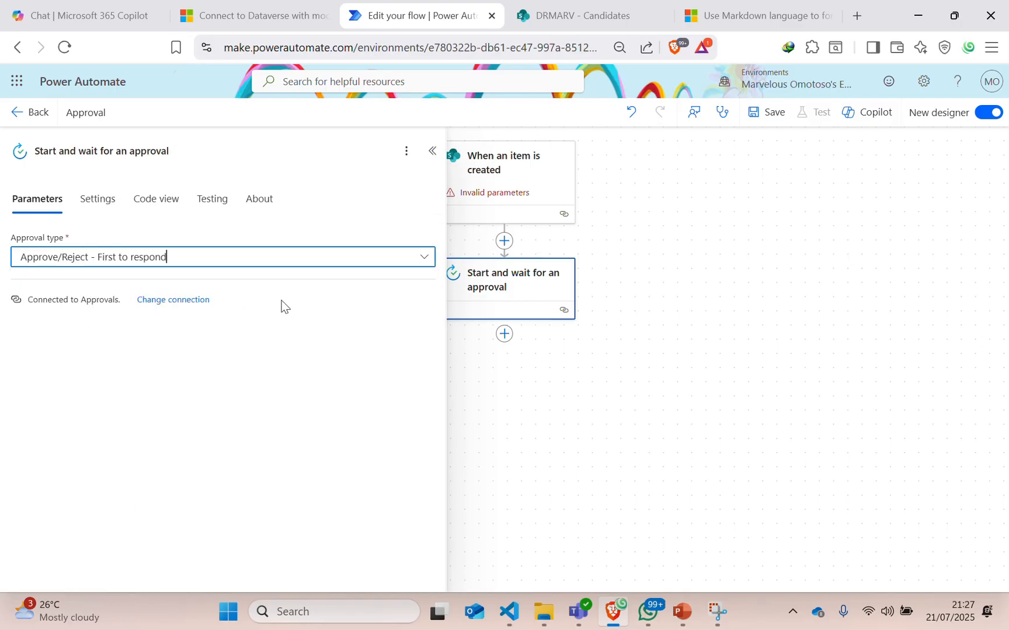
{"action": "scroll", "coordinate": [157, 464], "scroll_direction": "down", "scroll_amount": 1}
{"action": "scroll", "coordinate": [157, 464], "scroll_direction": "down", "scroll_amount": 1}
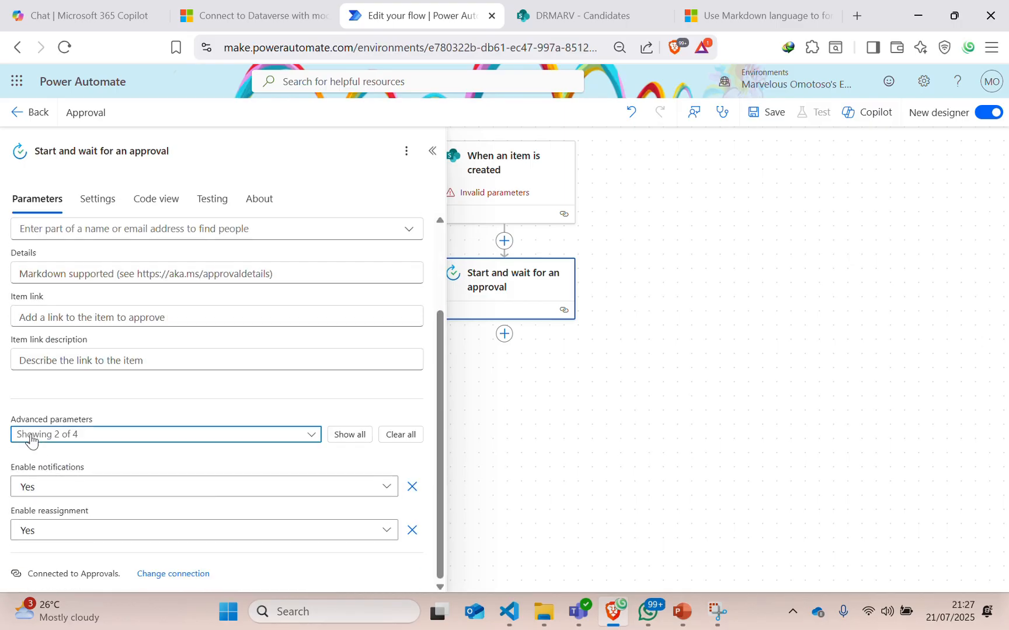
{"action": "left_click", "coordinate": [29, 435]}
{"action": "left_click", "coordinate": [37, 482]}
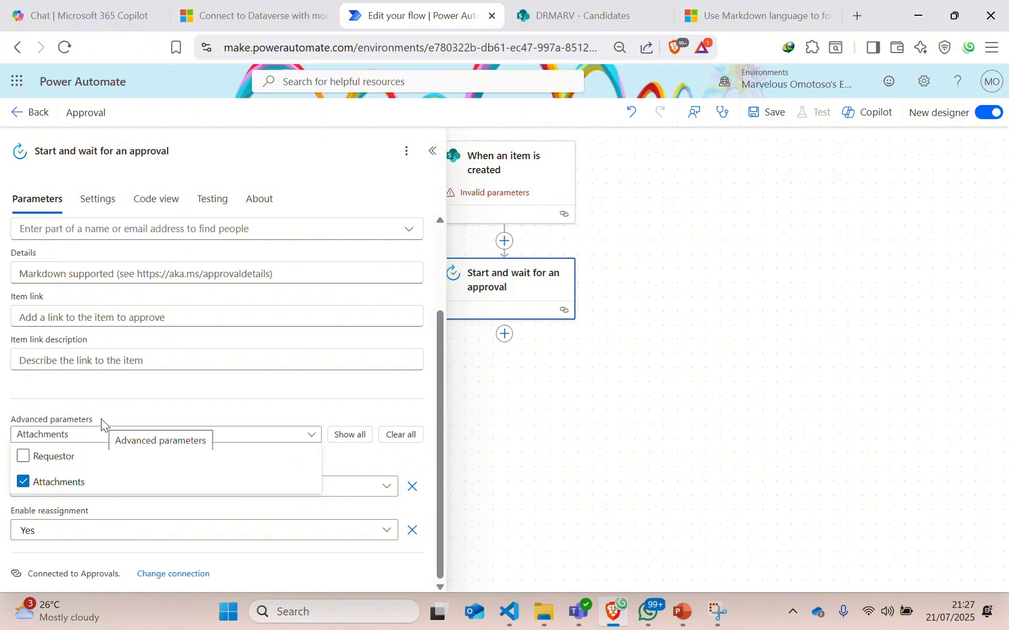
{"action": "left_click", "coordinate": [127, 426]}
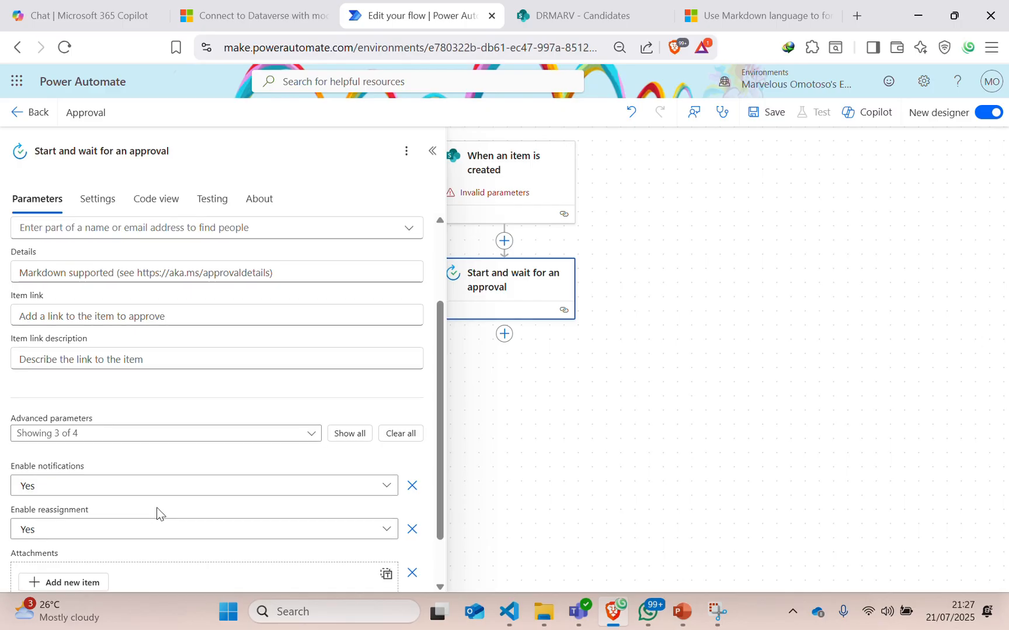
Change the approval type back to Sequential Approval and recheck the optional parameters.
{"action": "scroll", "coordinate": [108, 523], "scroll_direction": "down", "scroll_amount": 1}
{"action": "scroll", "coordinate": [108, 489], "scroll_direction": "up", "scroll_amount": 3}
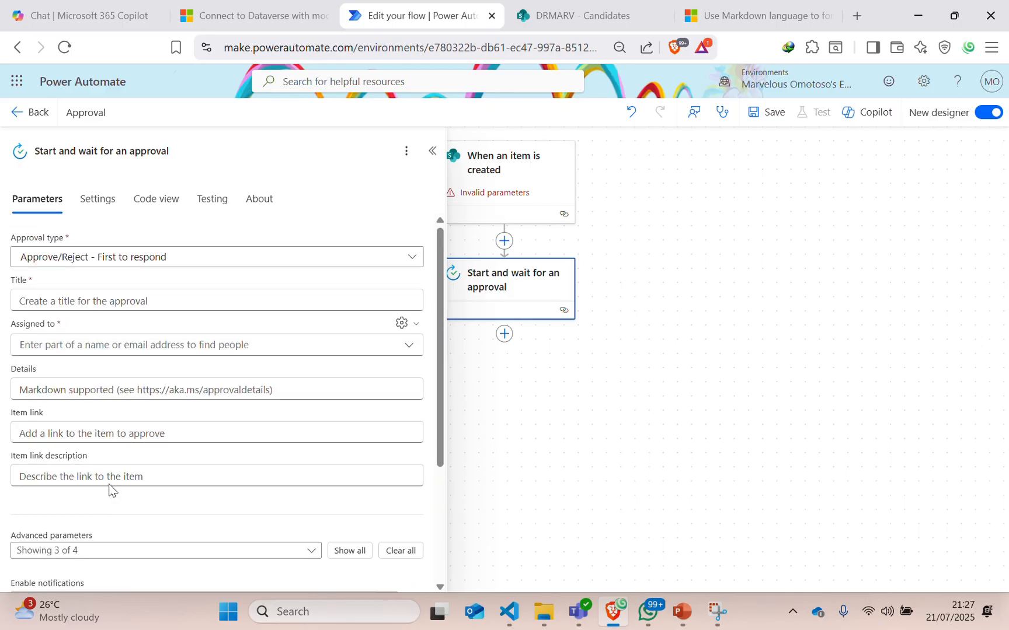
{"action": "left_click", "coordinate": [28, 258]}
{"action": "left_click", "coordinate": [50, 382]}
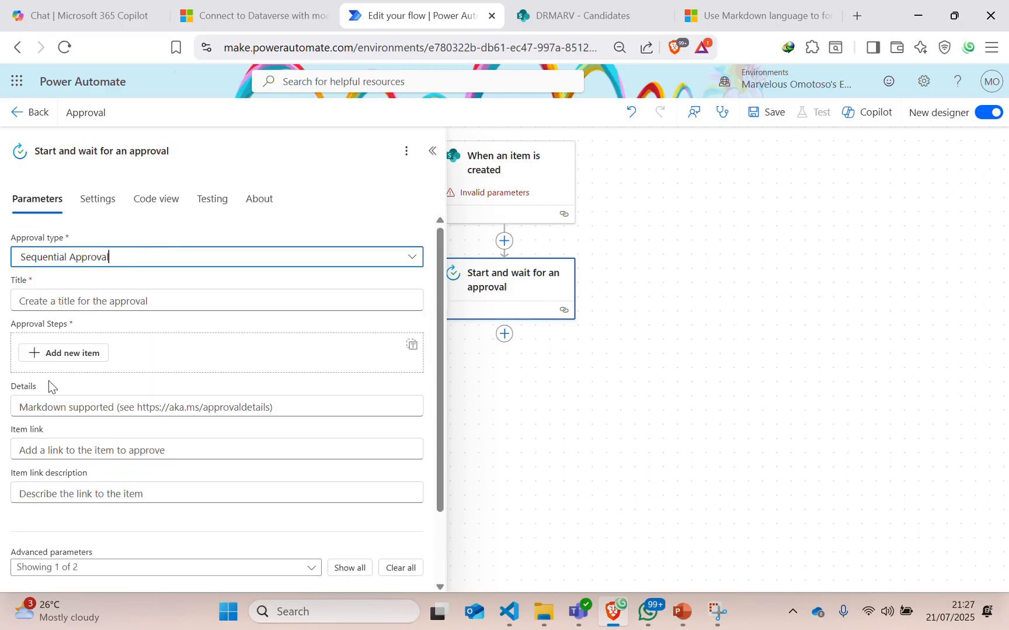
{"action": "scroll", "coordinate": [133, 514], "scroll_direction": "down", "scroll_amount": 2}
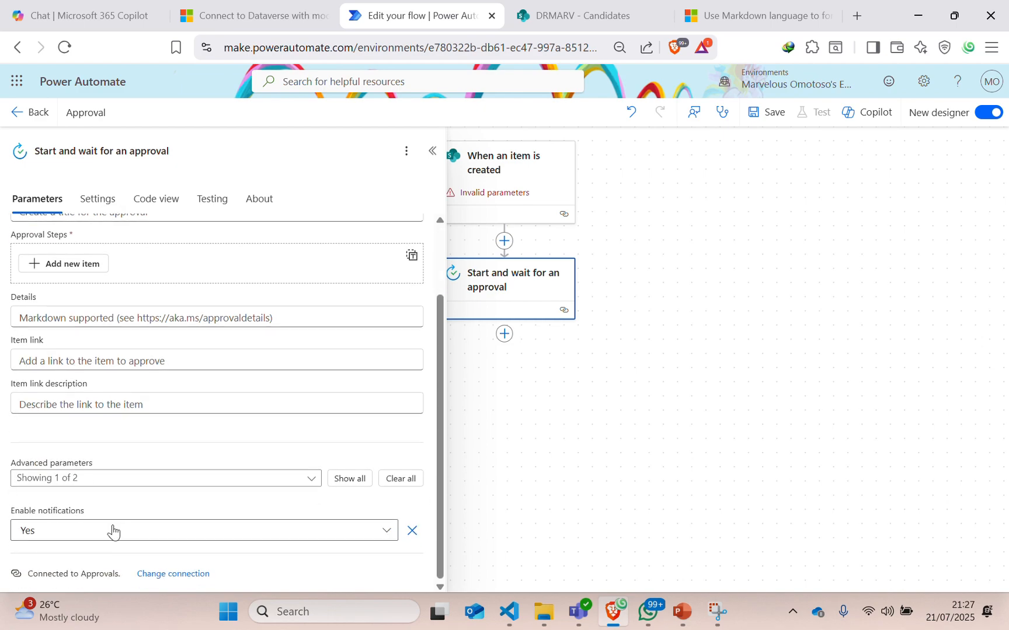
{"action": "left_click", "coordinate": [60, 484]}
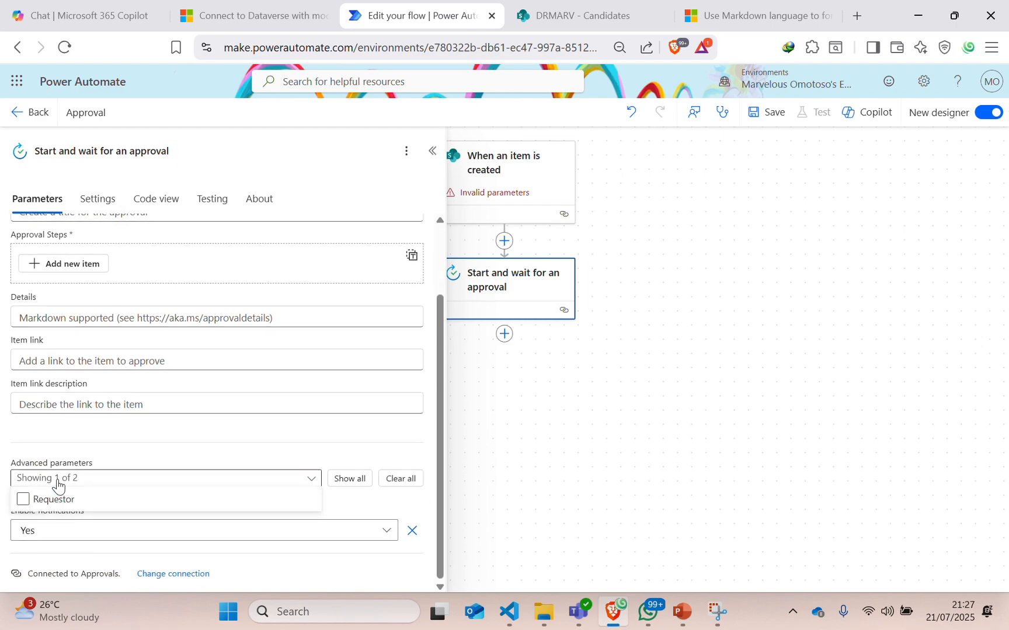
{"action": "left_click", "coordinate": [431, 153]}
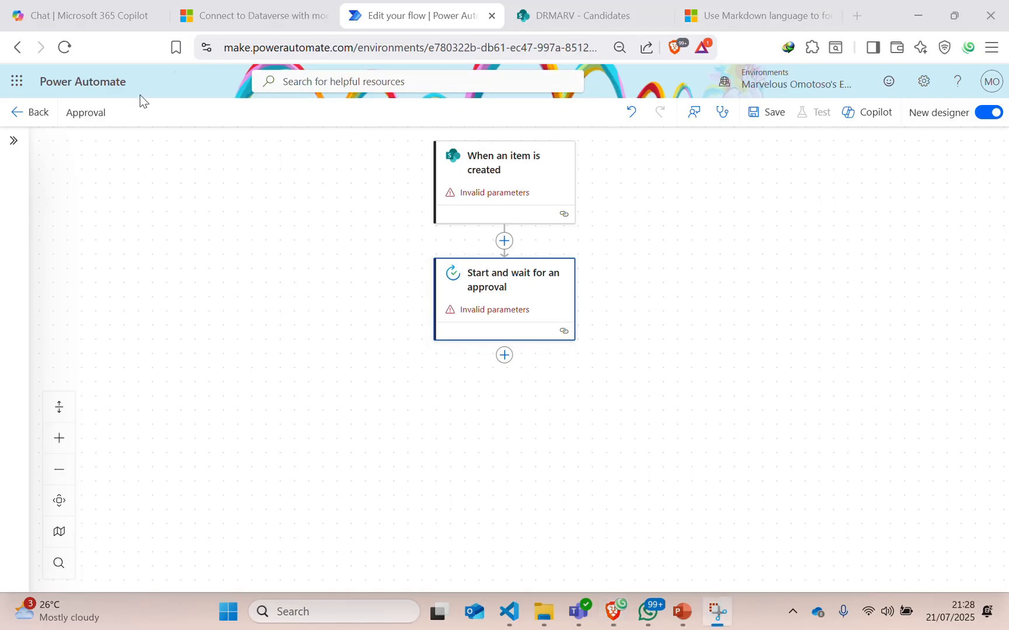
Bring up the DRMARV - Candidates SharePoint list to see its columns and items.
{"action": "left_click", "coordinate": [630, 17]}
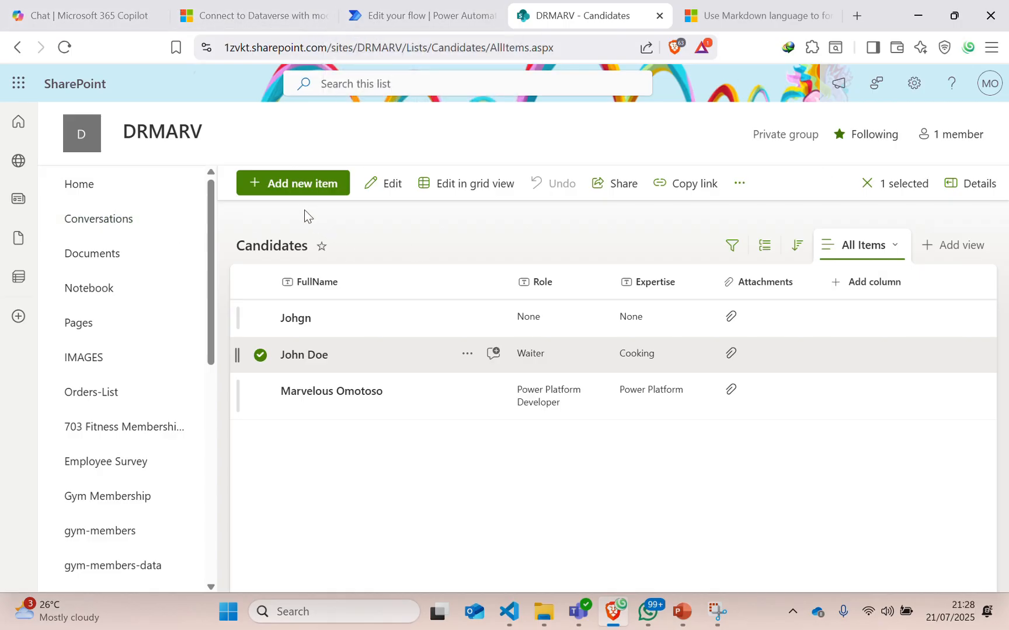
Preview the new candidate form's fields, cancel it, and return to the flow editor.
{"action": "left_click", "coordinate": [279, 185]}
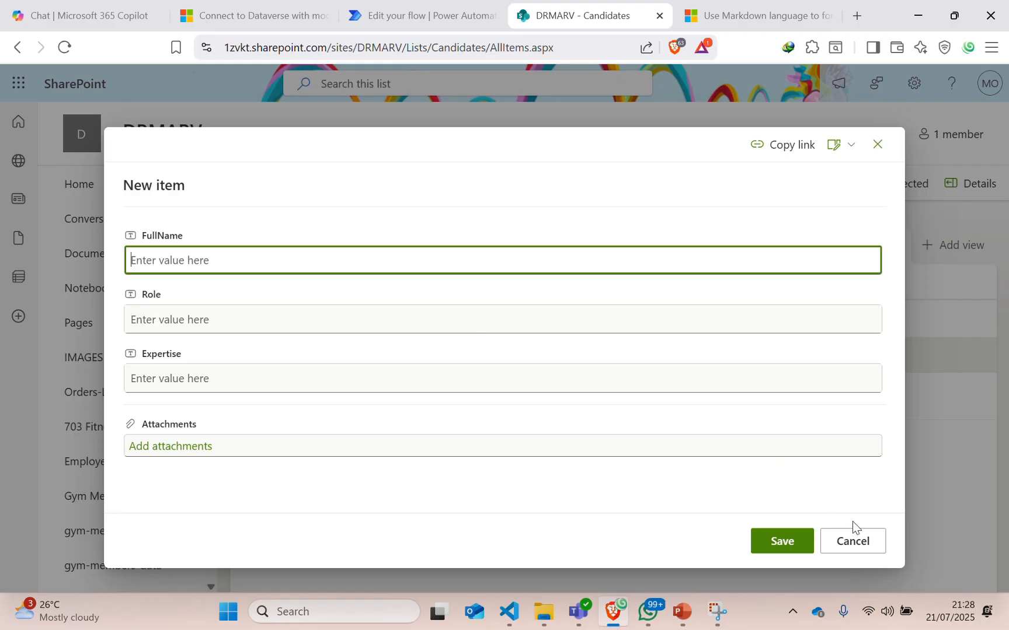
{"action": "left_click", "coordinate": [853, 538]}
{"action": "left_click", "coordinate": [375, 22]}
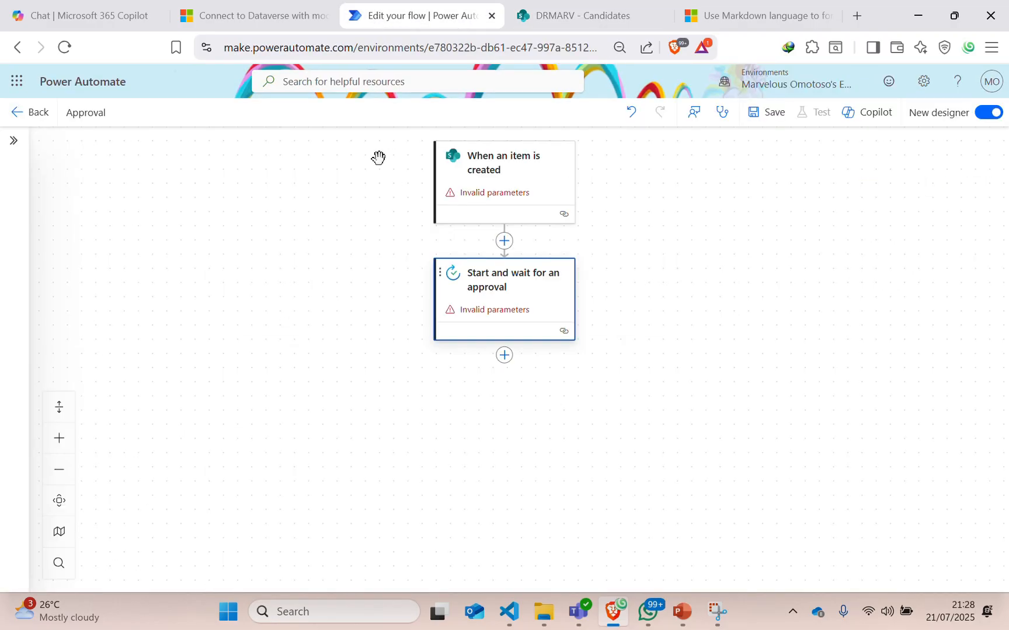
Point the 'When an item is created' trigger at the DRMARV site's Candidates list.
{"action": "left_click", "coordinate": [503, 169]}
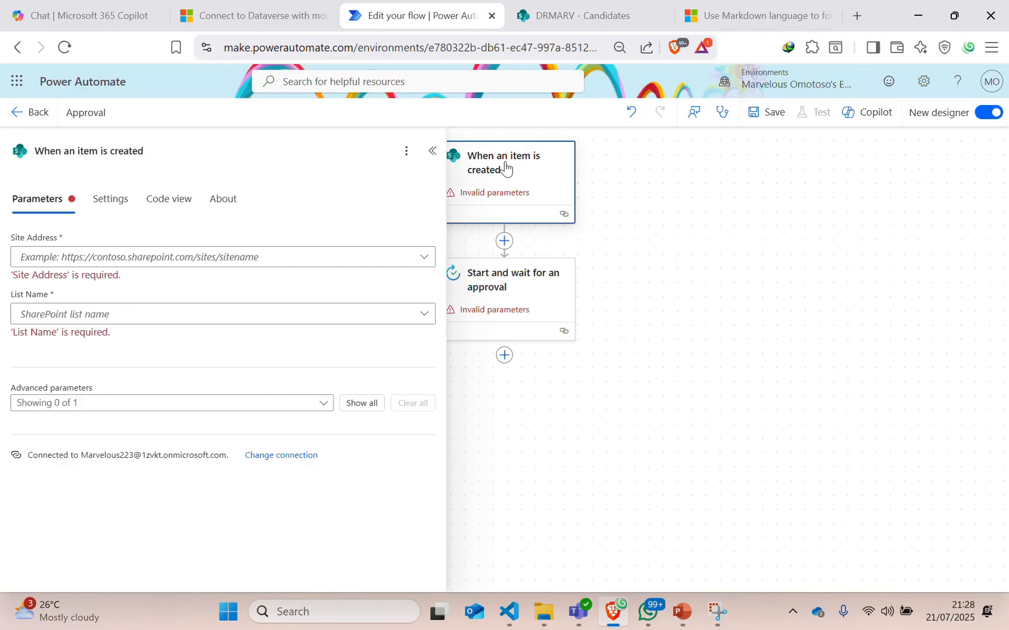
{"action": "left_click", "coordinate": [60, 258]}
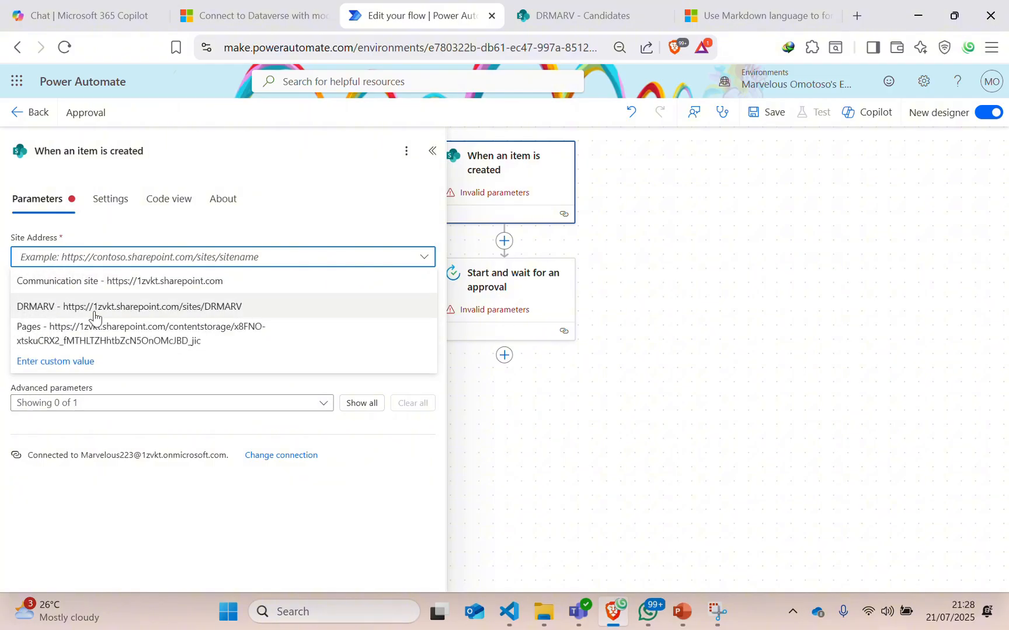
{"action": "left_click", "coordinate": [54, 307]}
{"action": "left_click", "coordinate": [39, 301]}
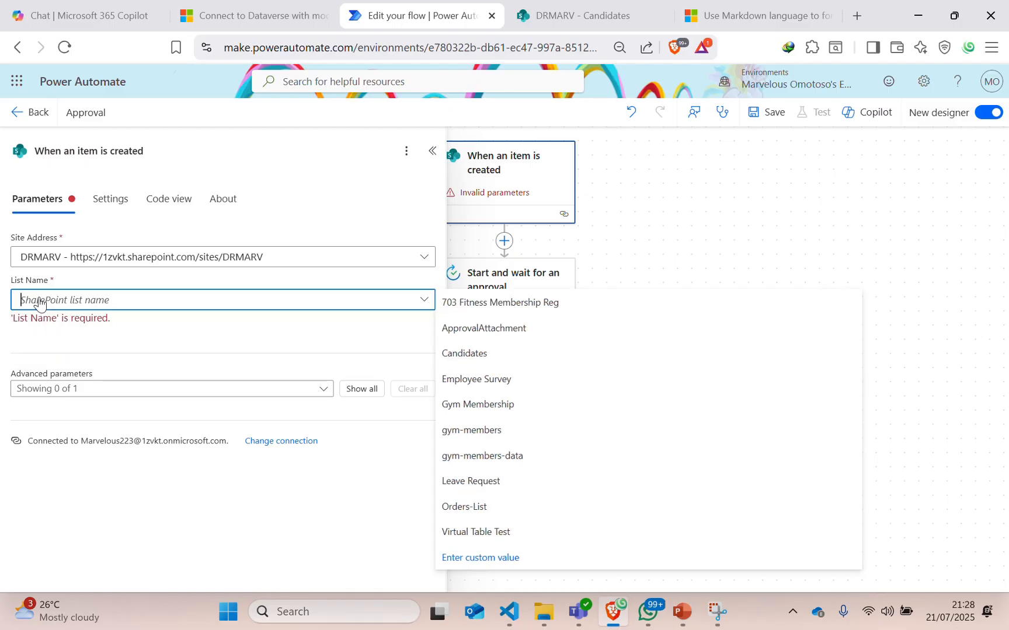
{"action": "left_click", "coordinate": [40, 304]}
{"action": "left_click", "coordinate": [39, 302]}
{"action": "left_click", "coordinate": [474, 353]}
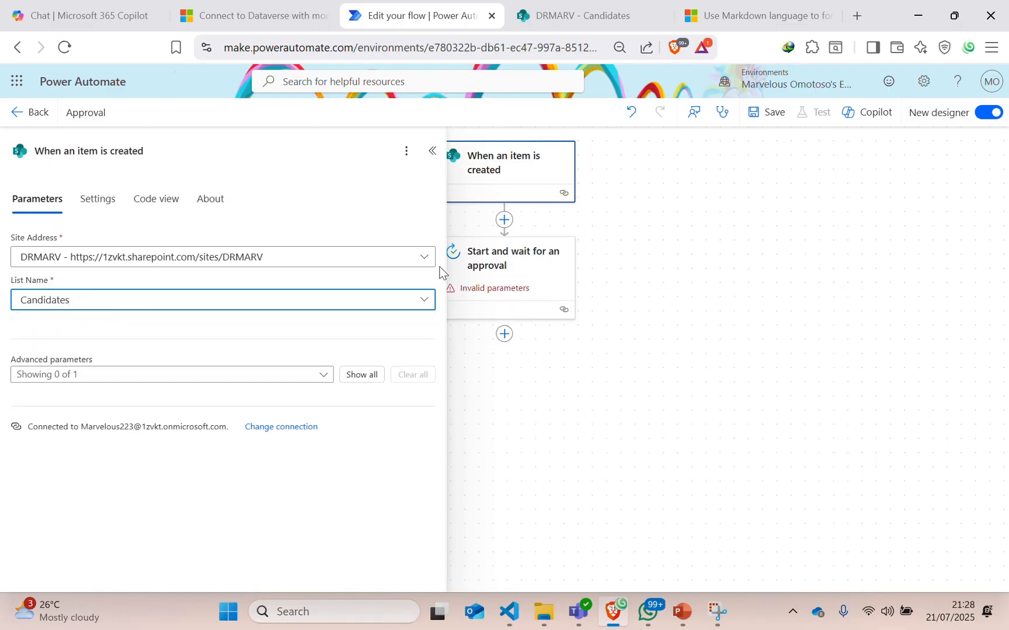
{"action": "left_click", "coordinate": [432, 151]}
{"action": "left_click", "coordinate": [459, 256]}
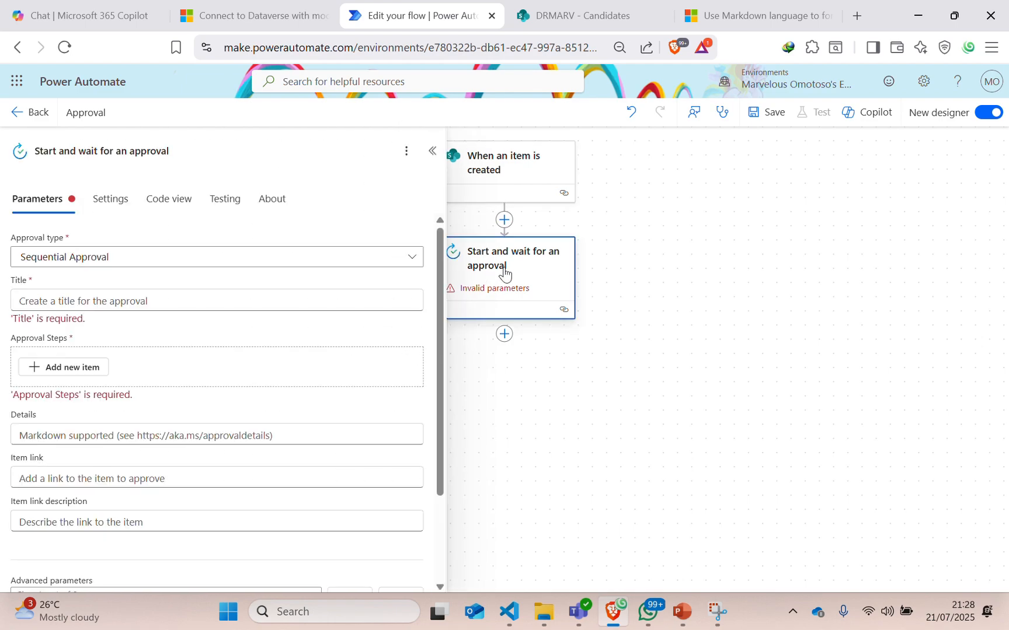
Search 'get attachment' and insert SharePoint Get attachments between the trigger and the approval.
{"action": "left_click", "coordinate": [433, 153]}
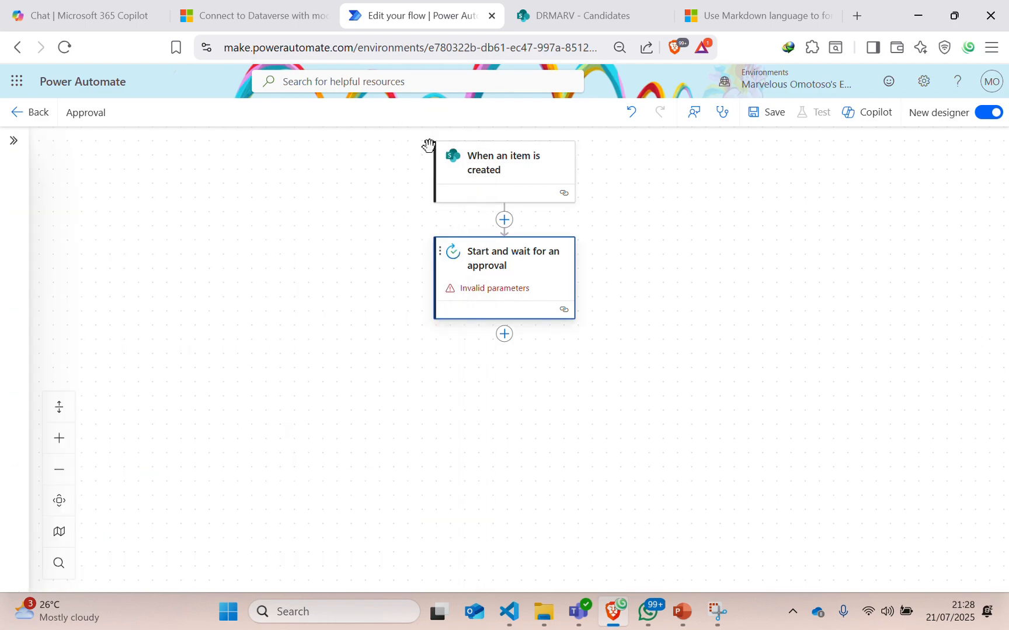
{"action": "left_click", "coordinate": [504, 220]}
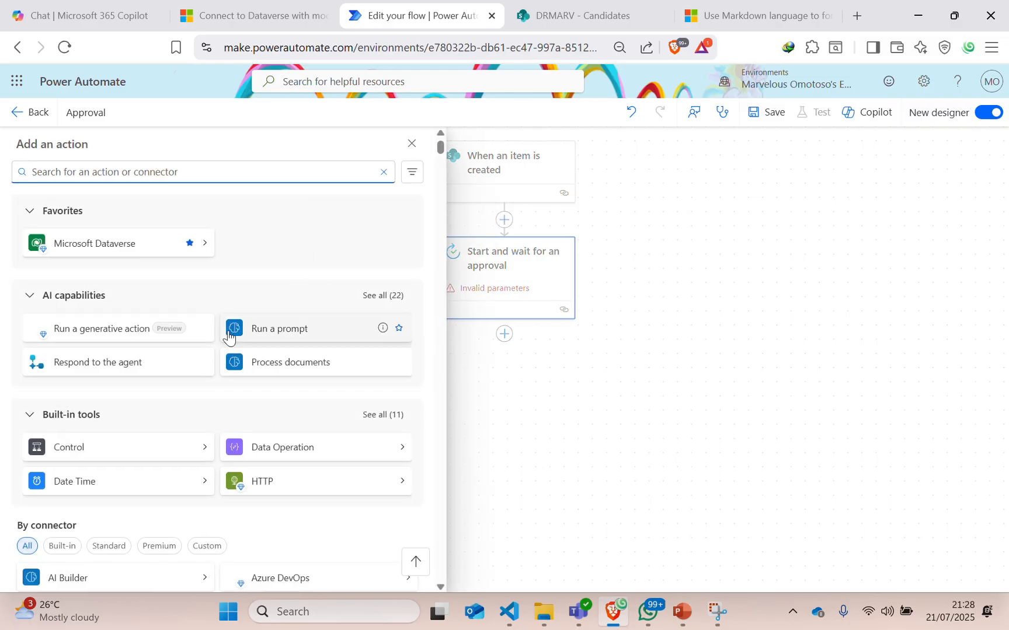
{"action": "scroll", "coordinate": [83, 167], "scroll_direction": "down", "scroll_amount": 2}
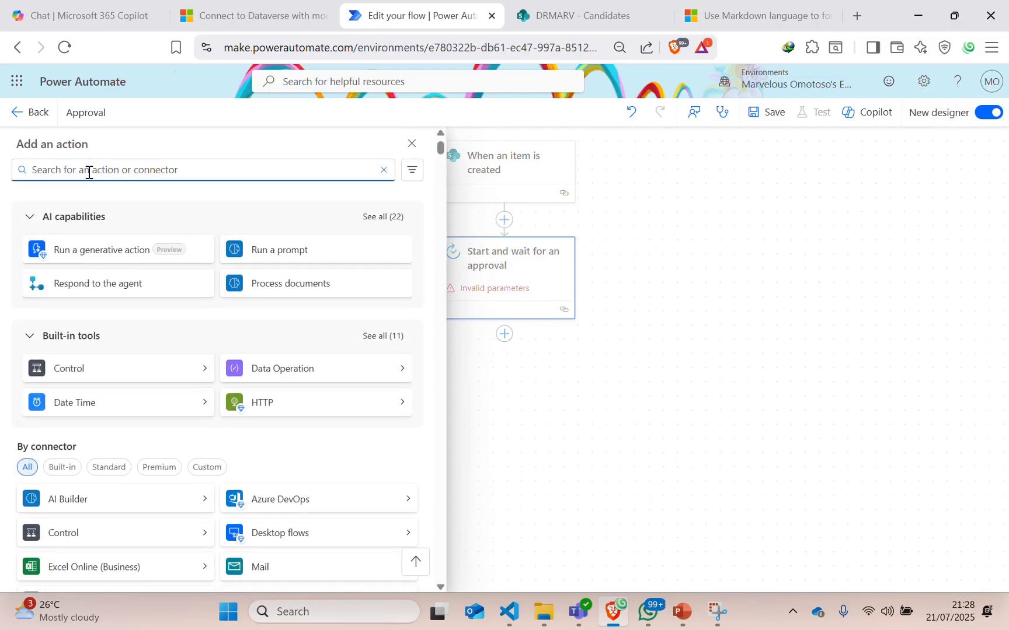
{"action": "type", "text": "get a"}
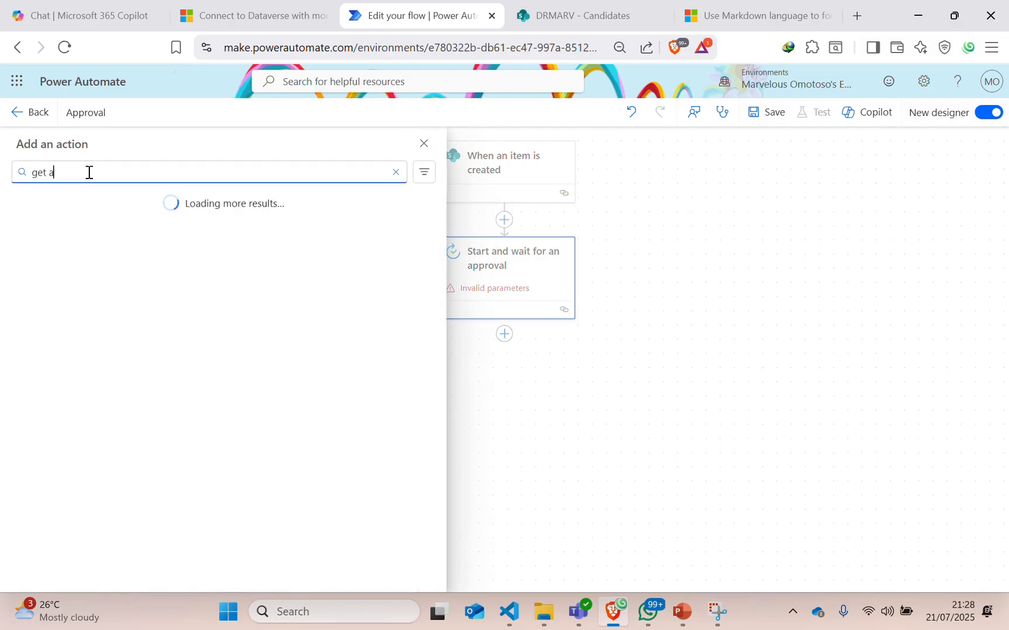
{"action": "type", "text": "ttachment"}
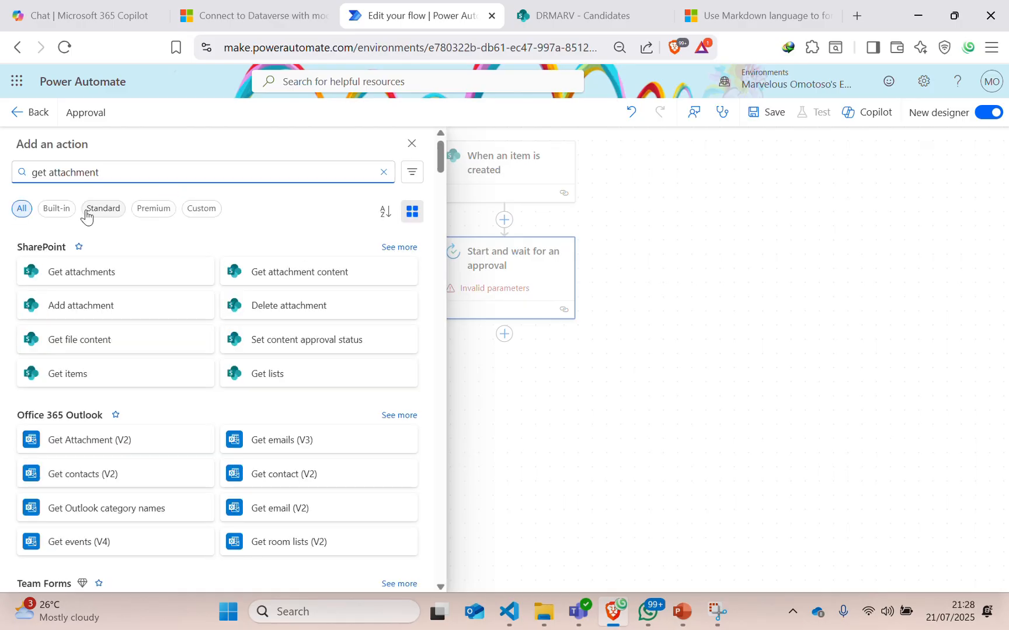
{"action": "left_click", "coordinate": [72, 271]}
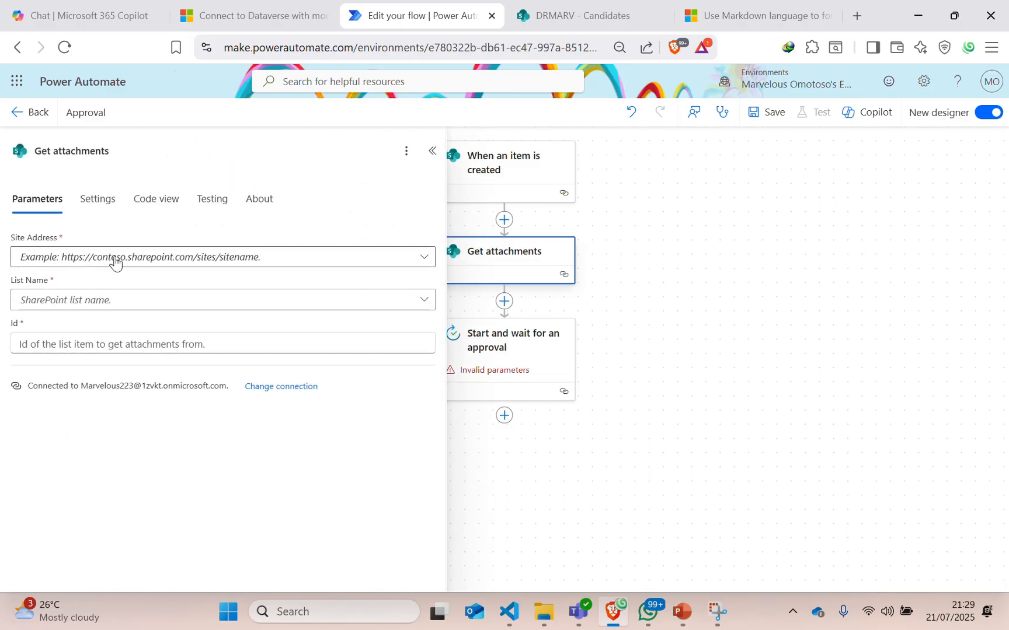
Configure Get attachments with site DRMARV, list Candidates, and the trigger's ID as Id.
{"action": "left_click", "coordinate": [117, 260]}
{"action": "left_click", "coordinate": [56, 306]}
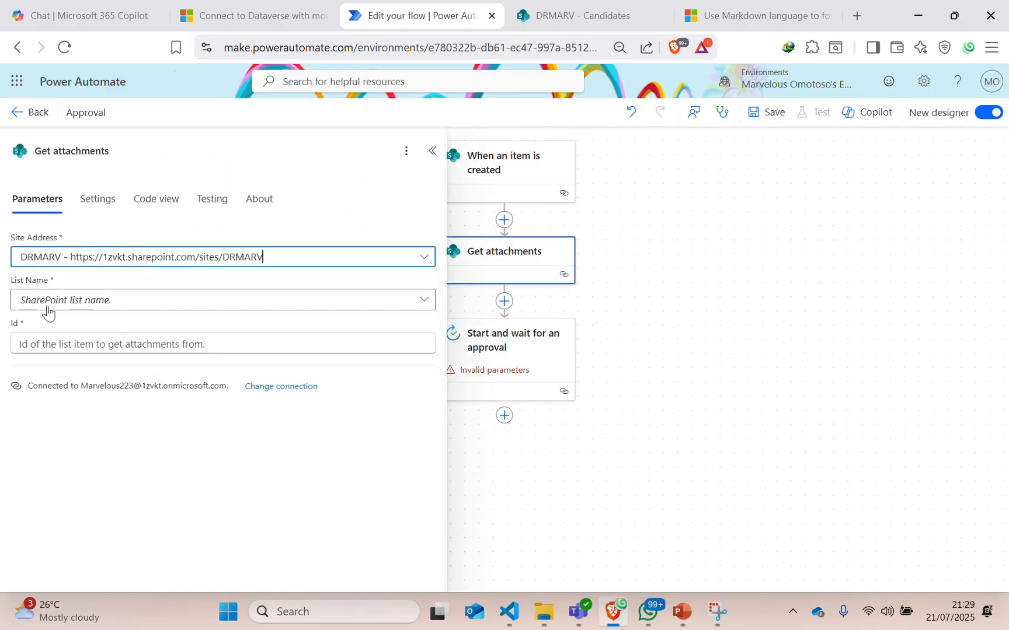
{"action": "left_click", "coordinate": [48, 299]}
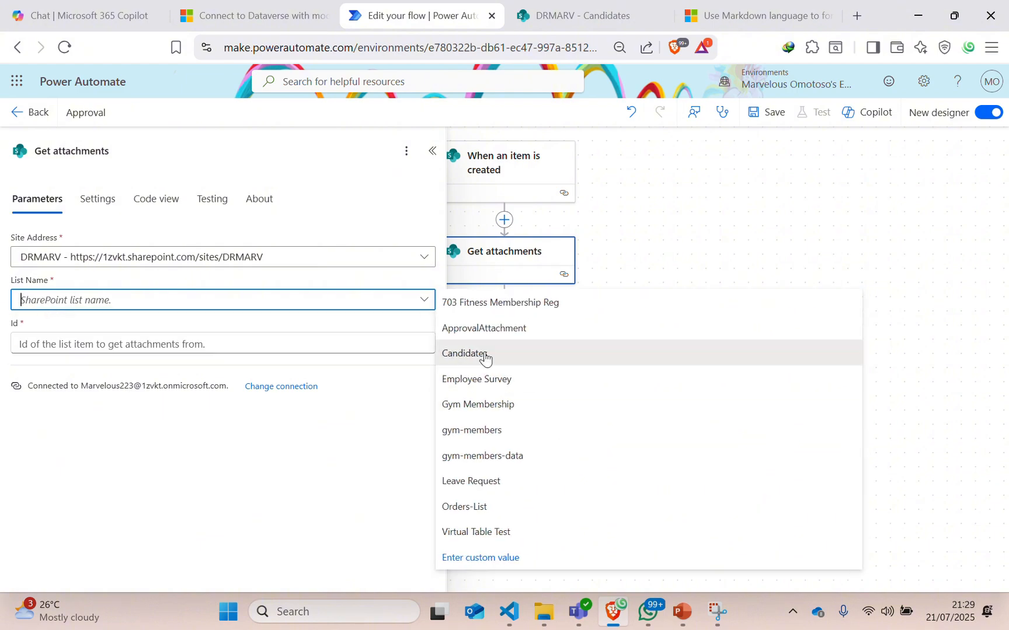
{"action": "left_click", "coordinate": [549, 354]}
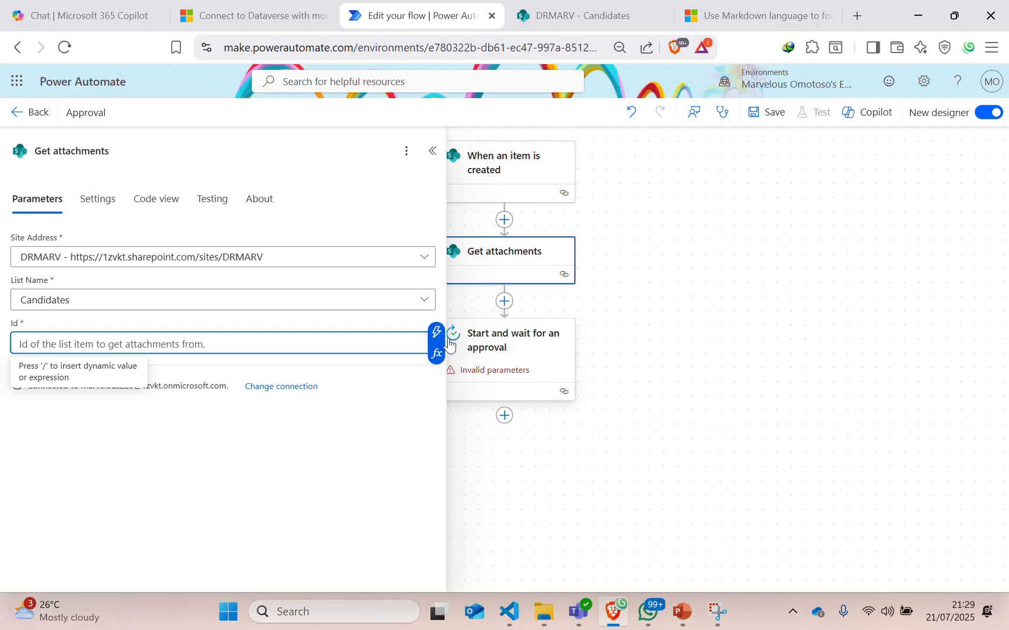
{"action": "left_click", "coordinate": [435, 331]}
{"action": "left_click", "coordinate": [472, 251]}
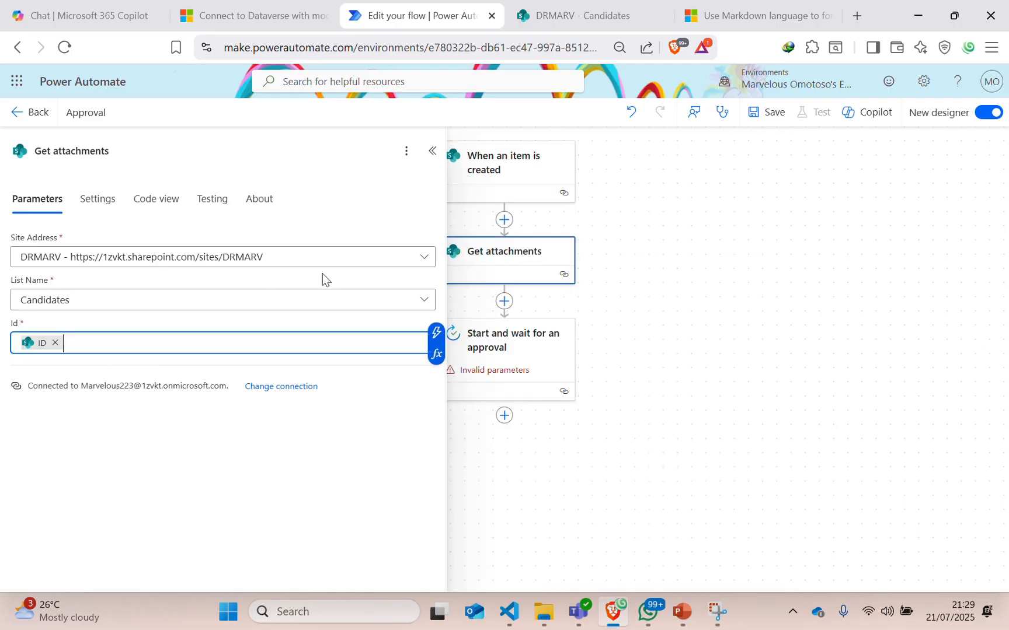
{"action": "left_click", "coordinate": [432, 151]}
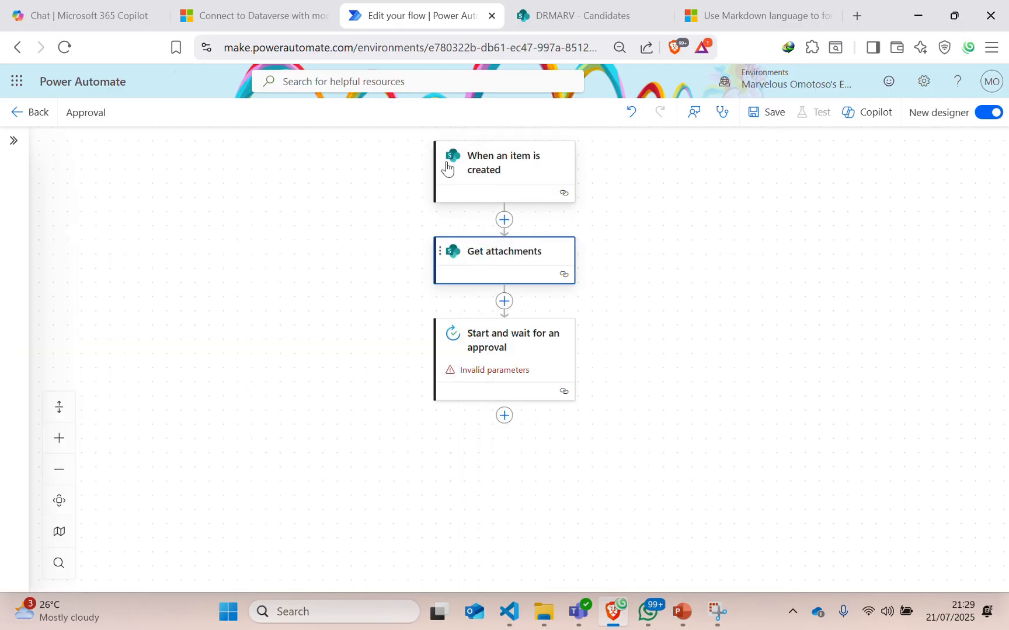
Open the approval step's parameters and move between its Item link and Details fields.
{"action": "left_click", "coordinate": [520, 349]}
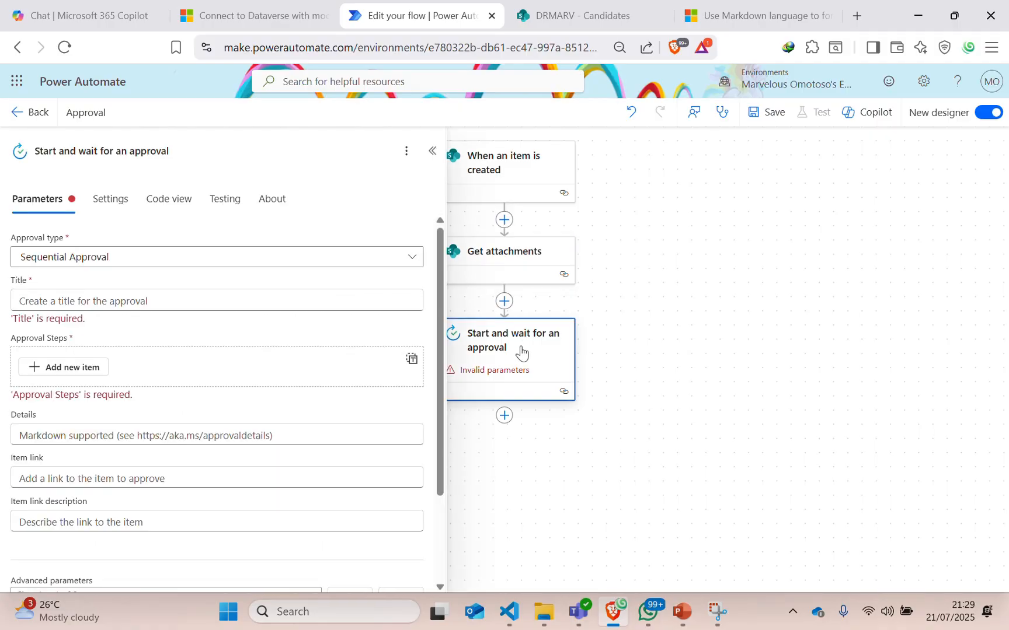
{"action": "left_click", "coordinate": [432, 150]}
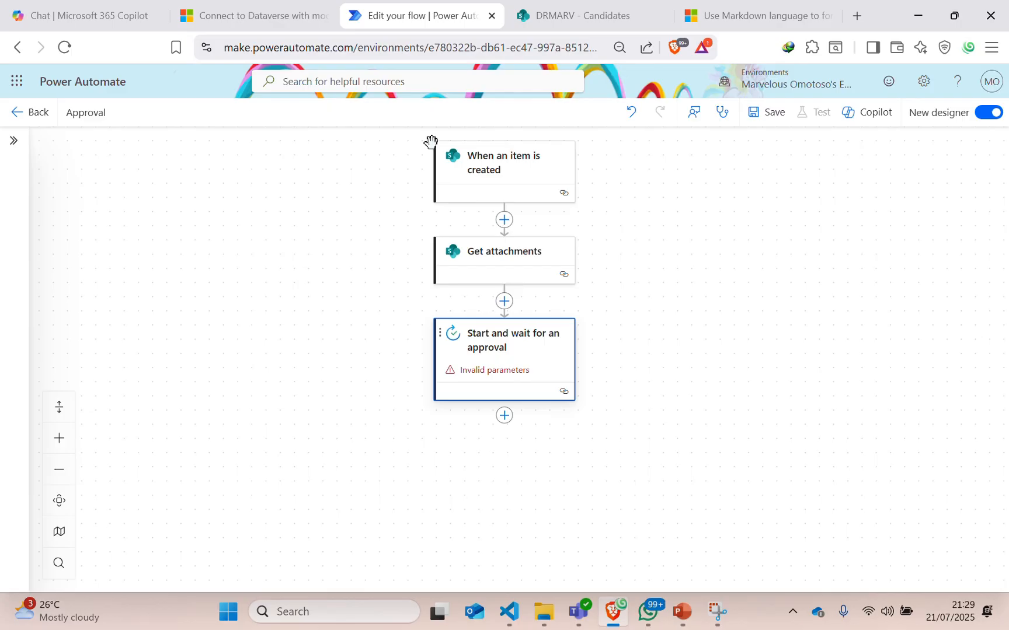
{"action": "left_click", "coordinate": [517, 353]}
{"action": "scroll", "coordinate": [86, 463], "scroll_direction": "down", "scroll_amount": 2}
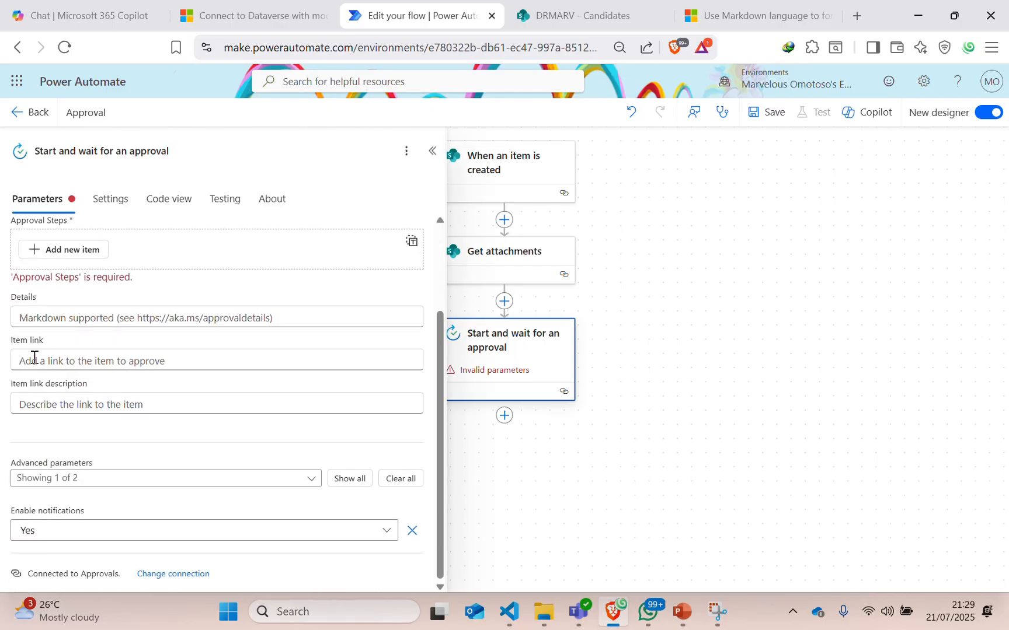
{"action": "left_click", "coordinate": [42, 362]}
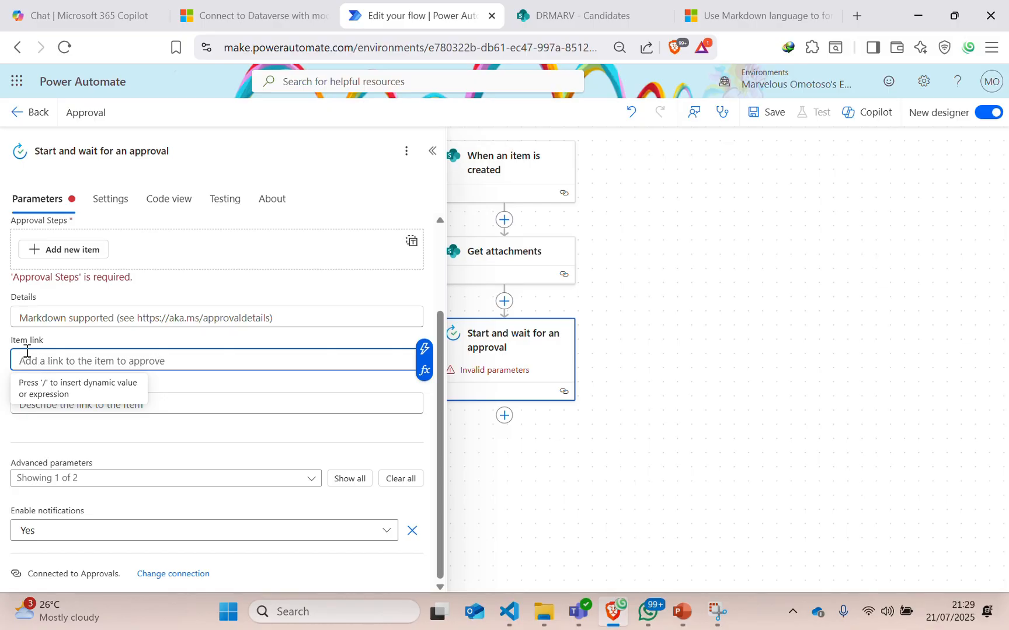
{"action": "scroll", "coordinate": [32, 359], "scroll_direction": "up", "scroll_amount": 2}
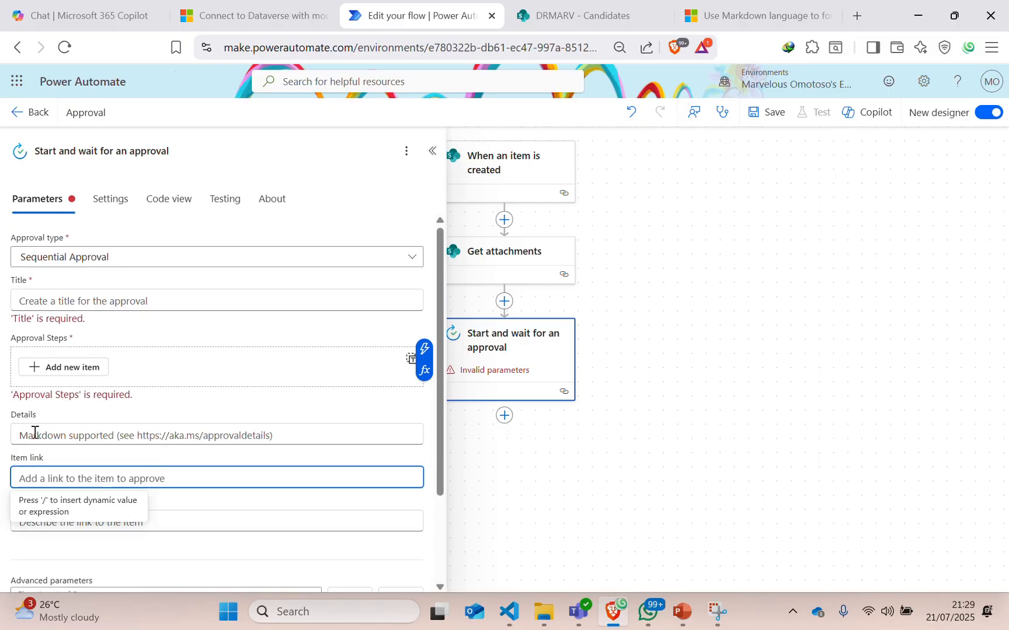
{"action": "left_click", "coordinate": [35, 432]}
{"action": "scroll", "coordinate": [231, 391], "scroll_direction": "down", "scroll_amount": 2}
{"action": "left_click", "coordinate": [210, 356]}
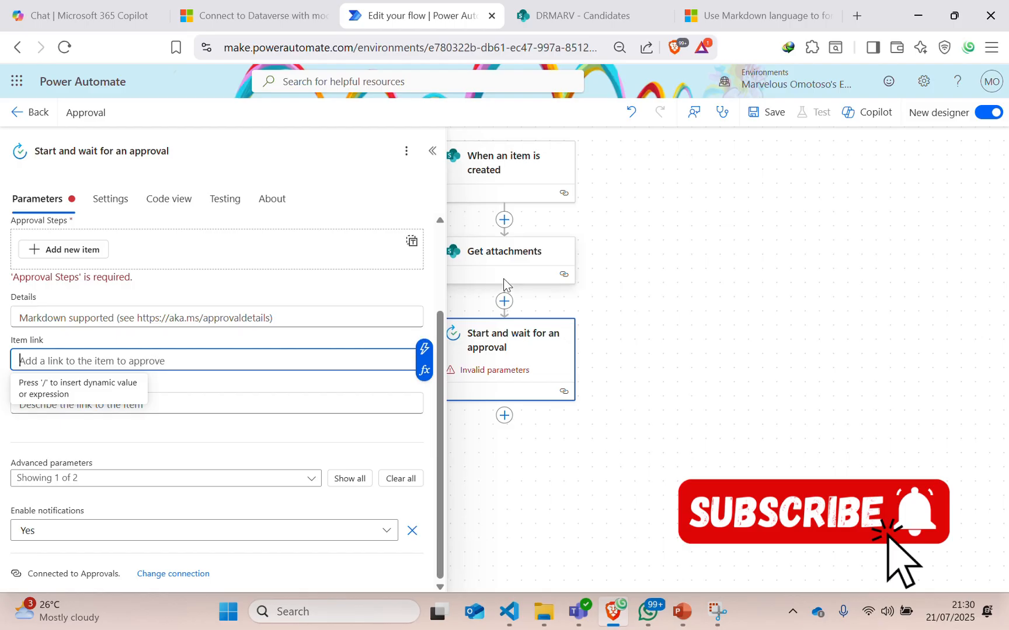
Read the Markdown link syntax for approvals on Microsoft Learn, then return to the flow.
{"action": "left_click", "coordinate": [726, 18]}
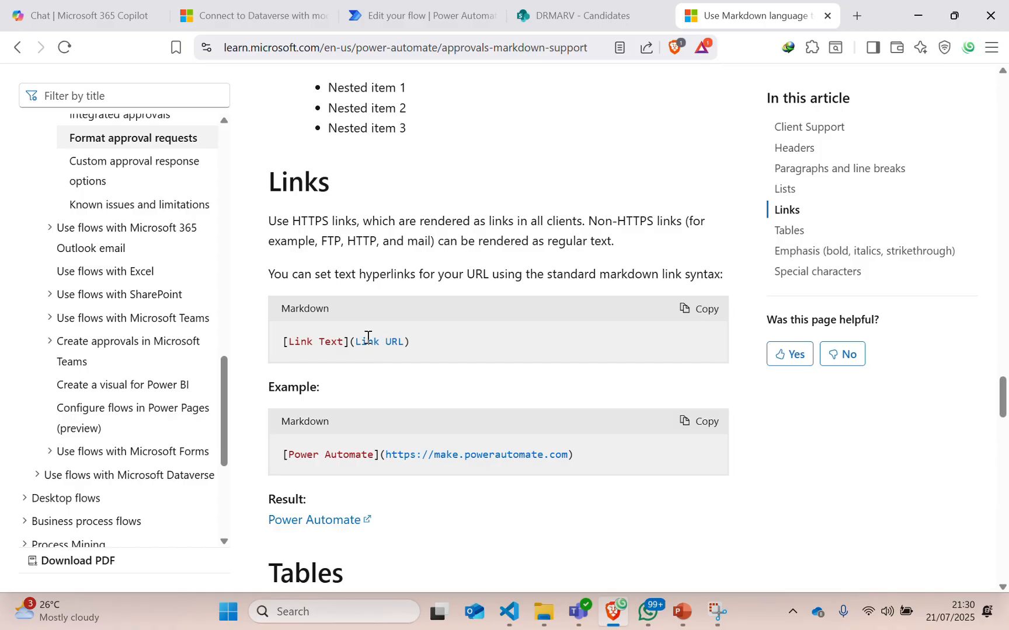
{"action": "left_click", "coordinate": [363, 17]}
Insert an Initialize variable action right after the item-created trigger.
{"action": "left_click", "coordinate": [433, 150]}
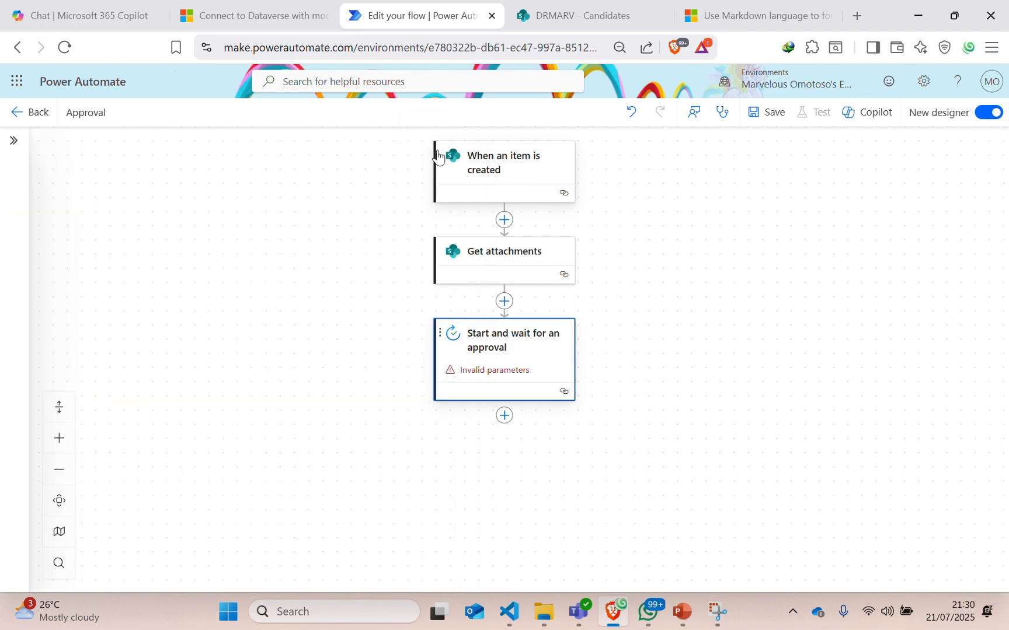
{"action": "left_click", "coordinate": [504, 220]}
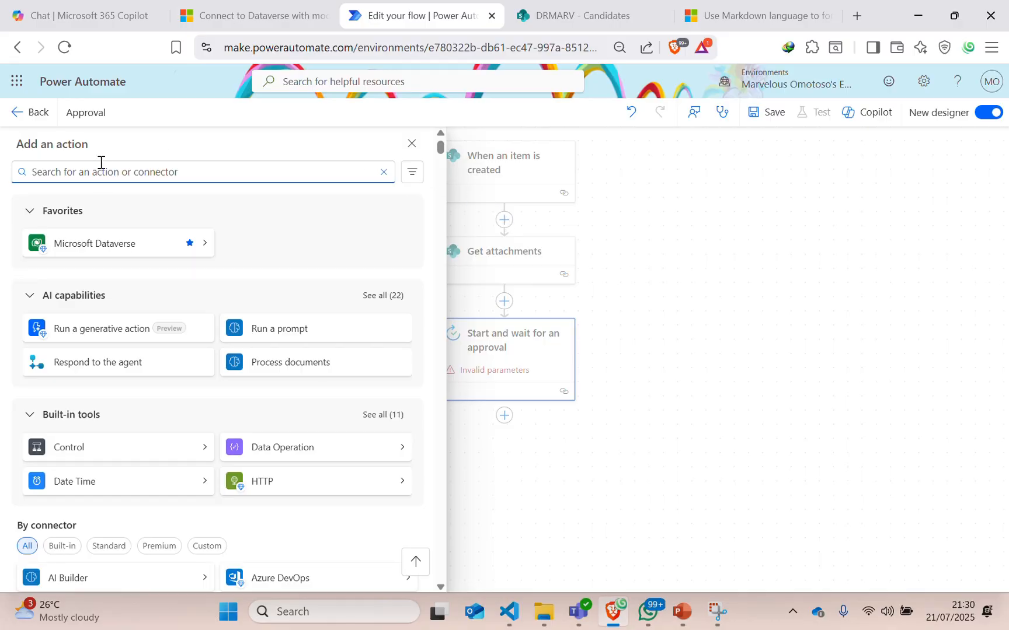
{"action": "type", "text": "i"}
{"action": "key", "text": "BackSpace"}
{"action": "type", "text": "varaib"}
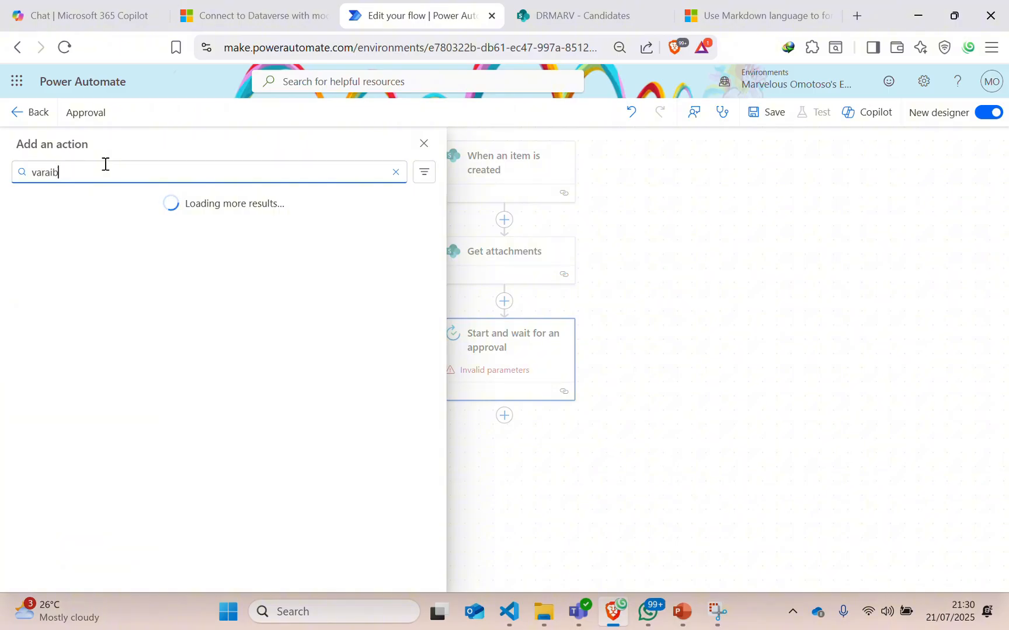
{"action": "key", "text": "BackSpace"}
{"action": "key", "text": "BackSpace"}
{"action": "key", "text": "BackSpace"}
{"action": "type", "text": "ia"}
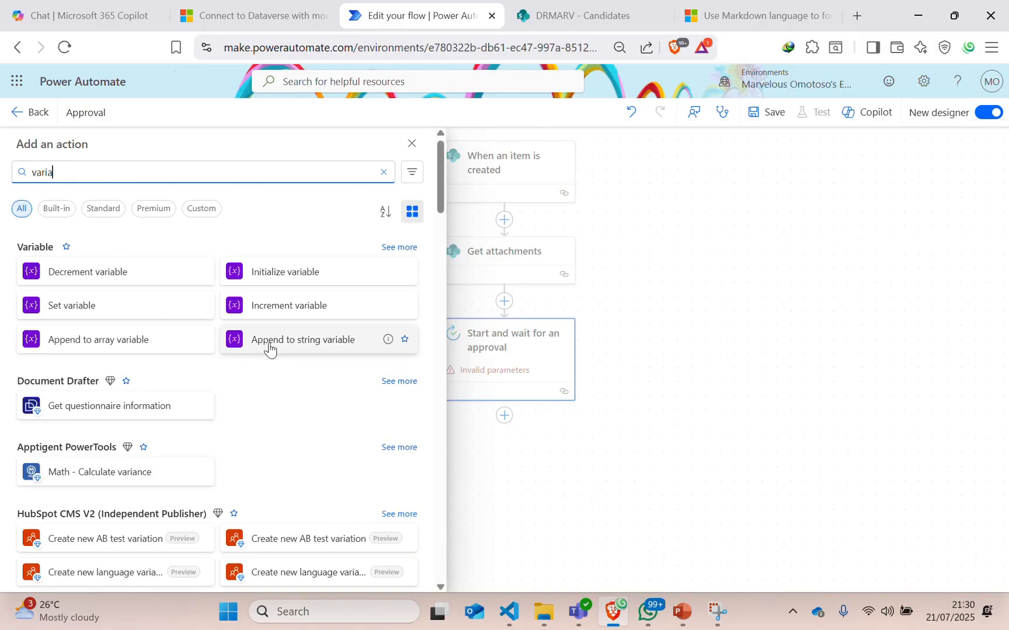
{"action": "left_click", "coordinate": [301, 283]}
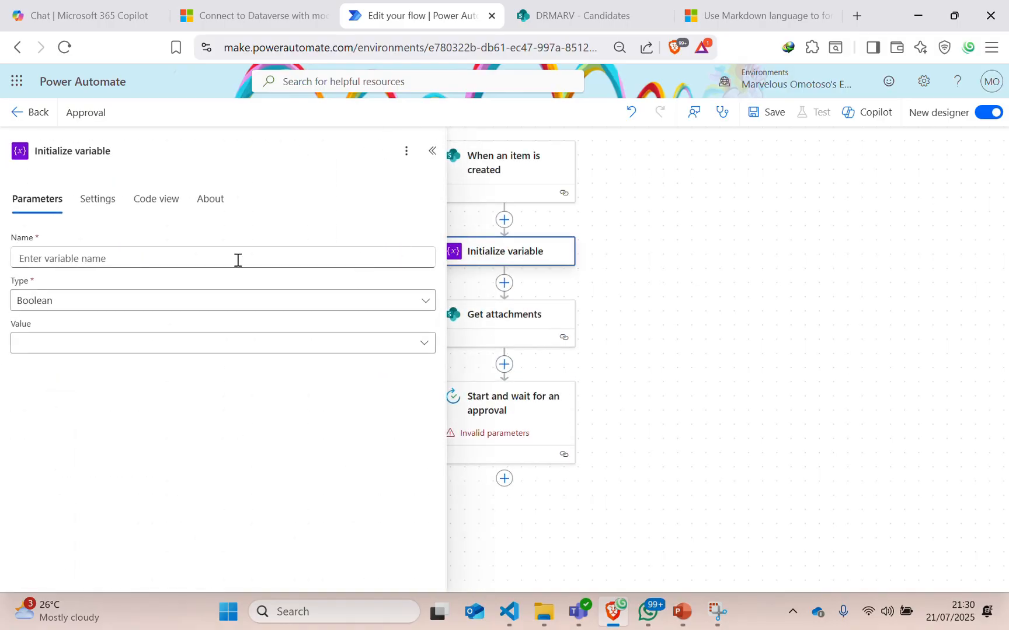
Name the variable FileLink and set its type to String.
{"action": "left_click", "coordinate": [59, 258]}
{"action": "type", "text": "FileLink"}
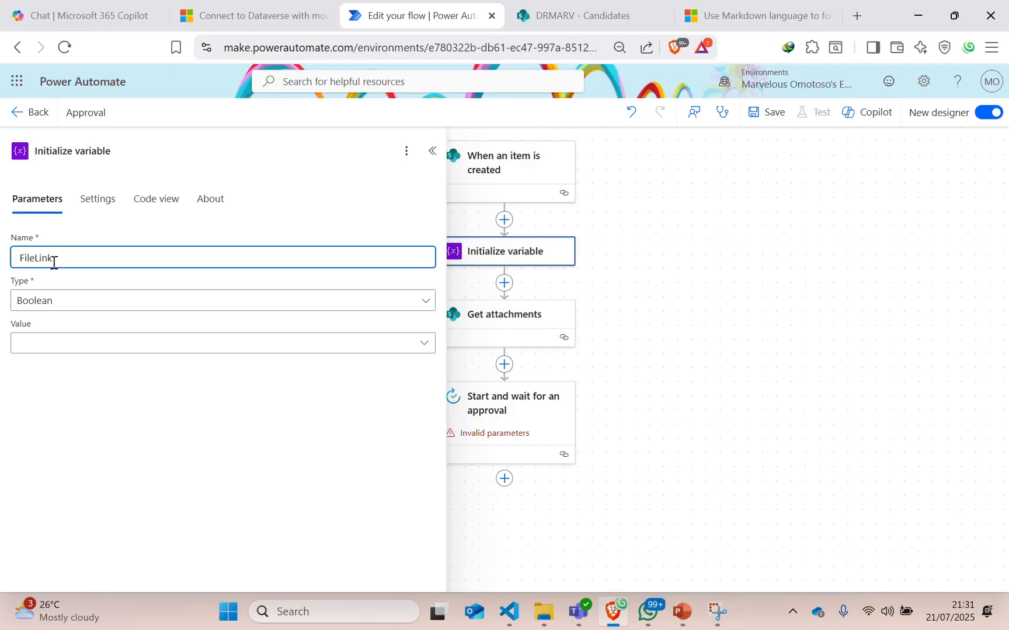
{"action": "left_click", "coordinate": [41, 300]}
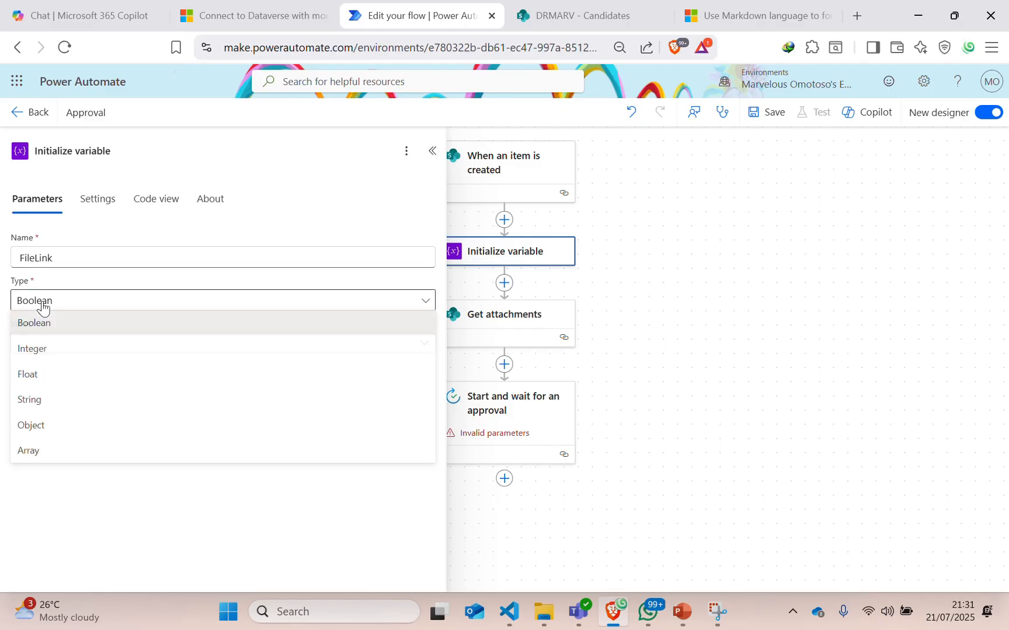
{"action": "left_click", "coordinate": [39, 401]}
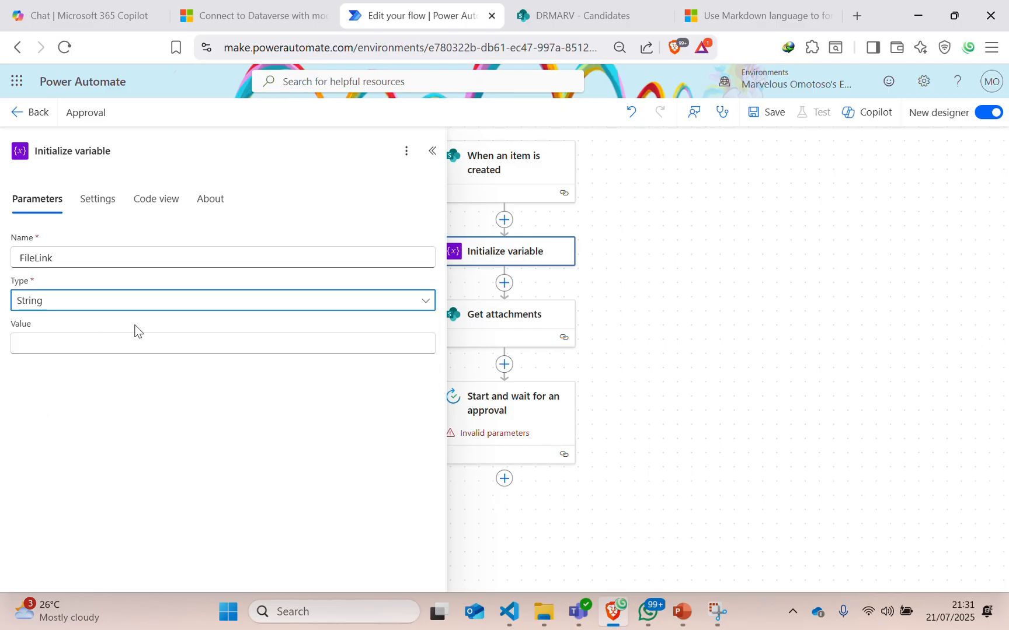
{"action": "left_click", "coordinate": [432, 152]}
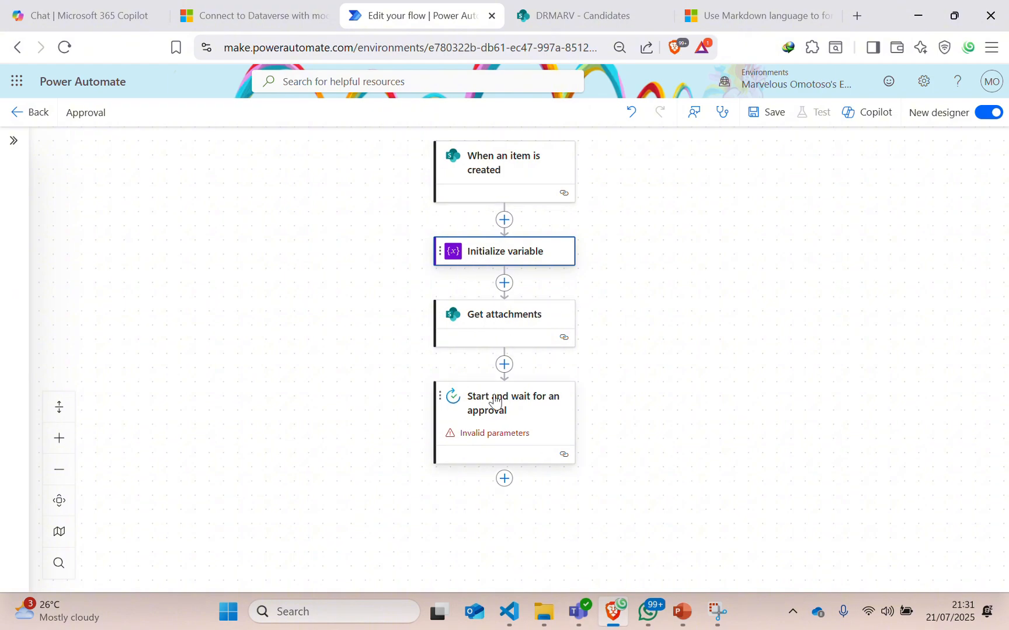
{"action": "left_click", "coordinate": [505, 365]}
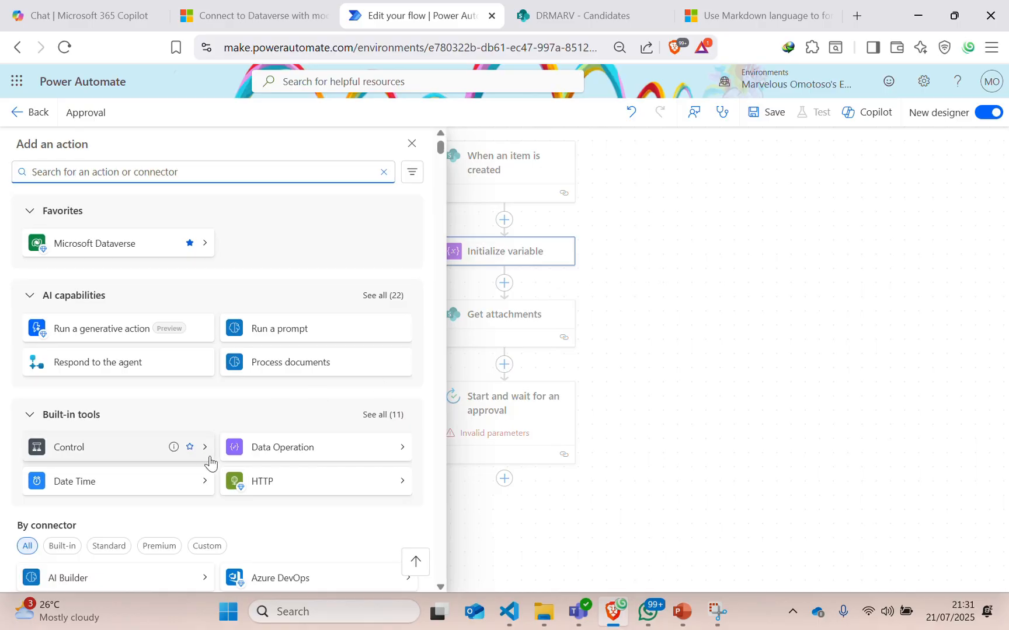
{"action": "left_click", "coordinate": [651, 368]}
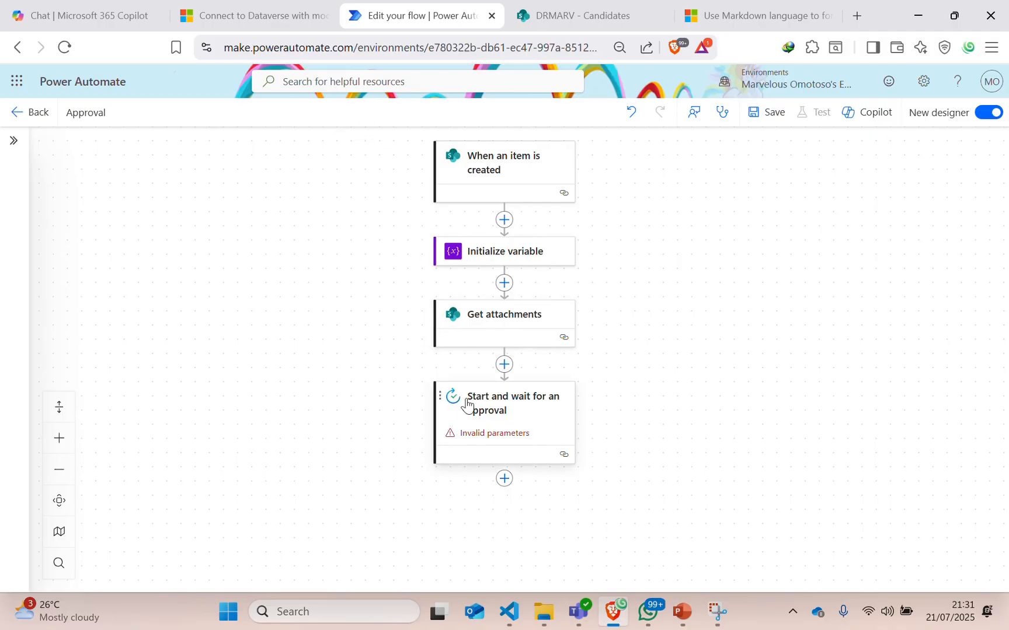
{"action": "left_click", "coordinate": [487, 434]}
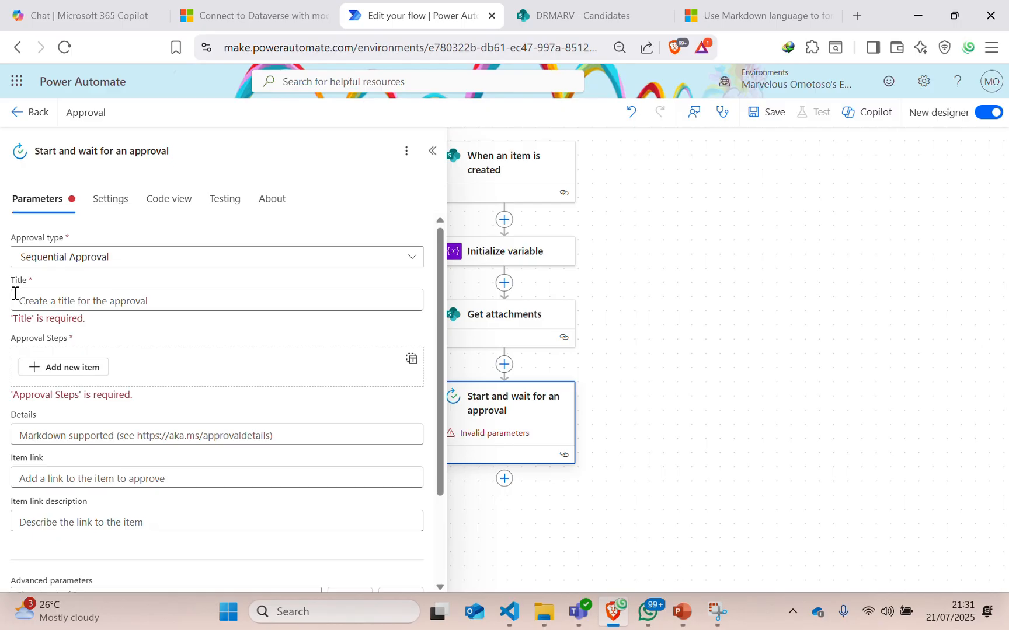
{"action": "left_click", "coordinate": [56, 304]}
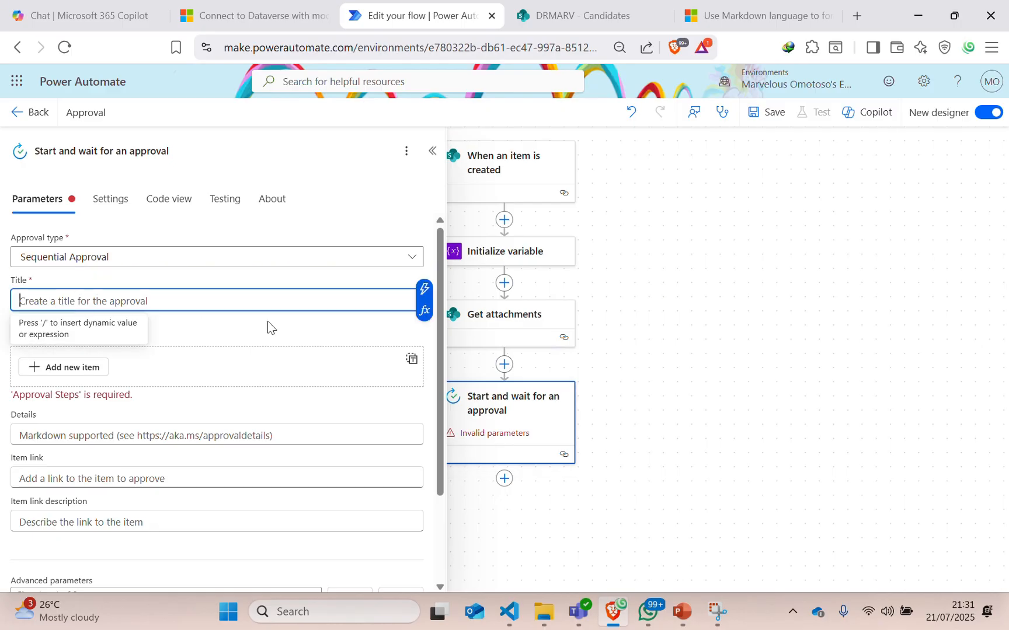
{"action": "left_click", "coordinate": [425, 289]}
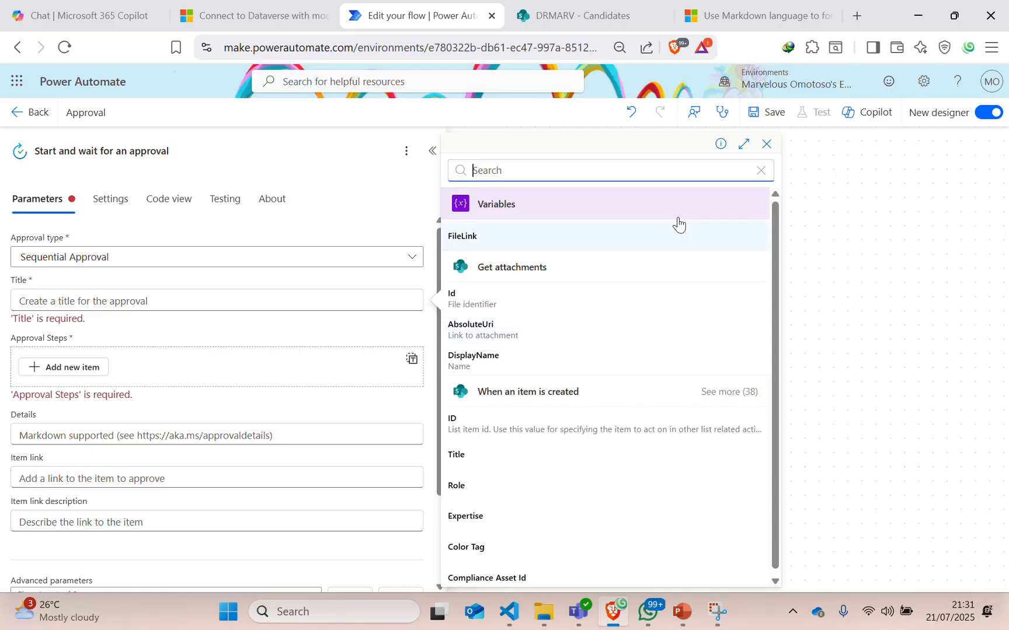
{"action": "left_click", "coordinate": [433, 154]}
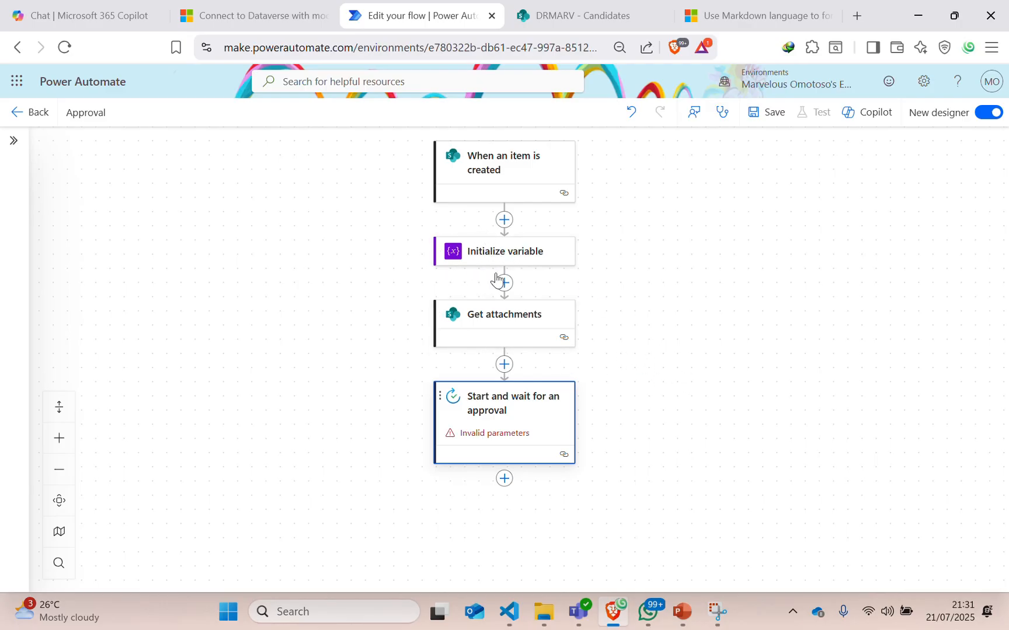
Insert an Append to string variable action between Get attachments and the approval.
{"action": "left_click", "coordinate": [504, 364]}
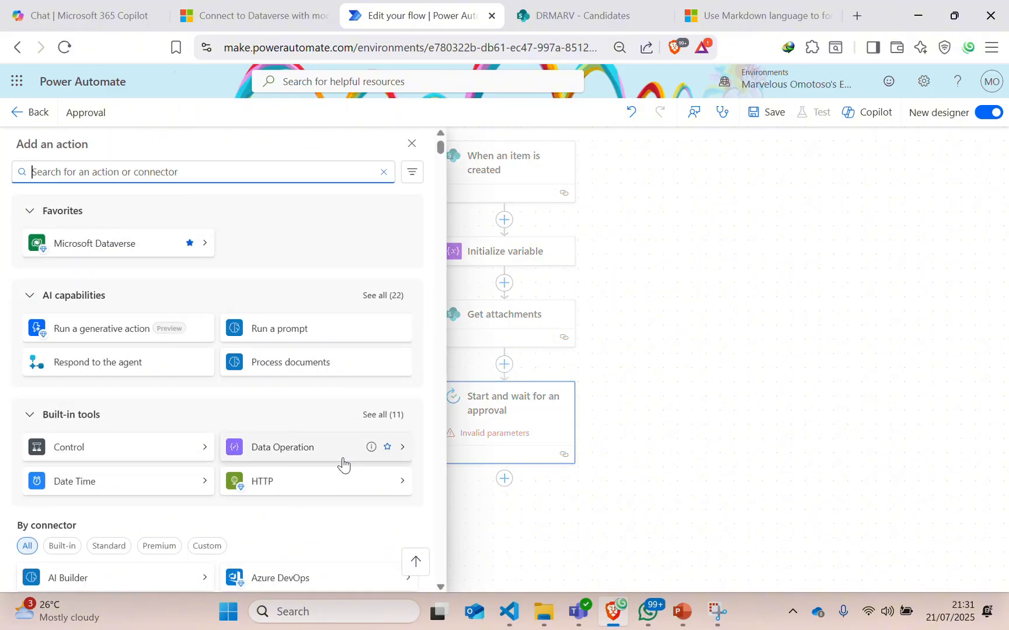
{"action": "type", "text": "vara"}
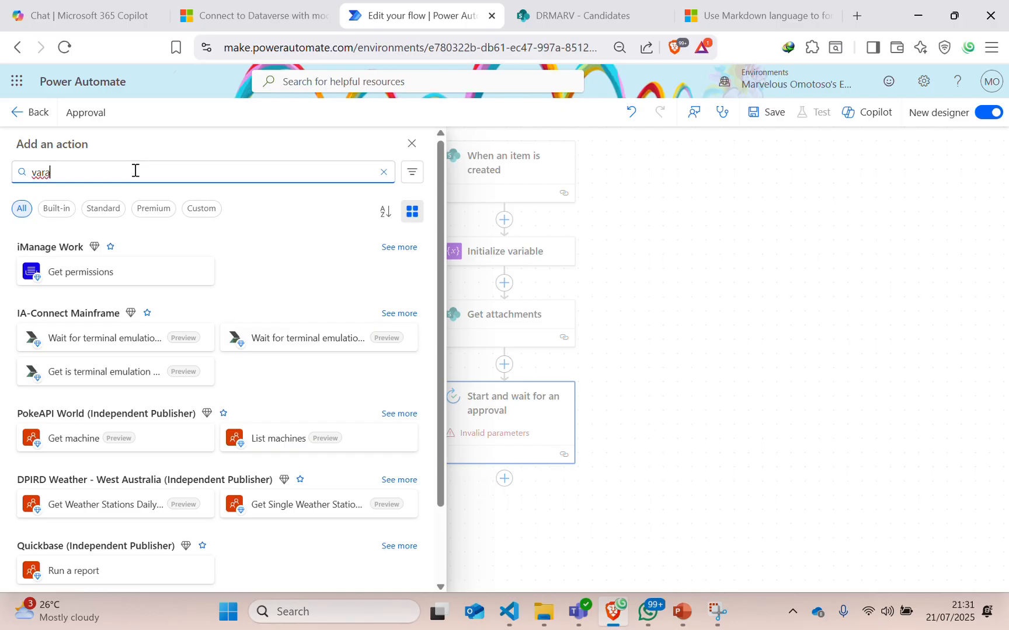
{"action": "key", "text": "BackSpace"}
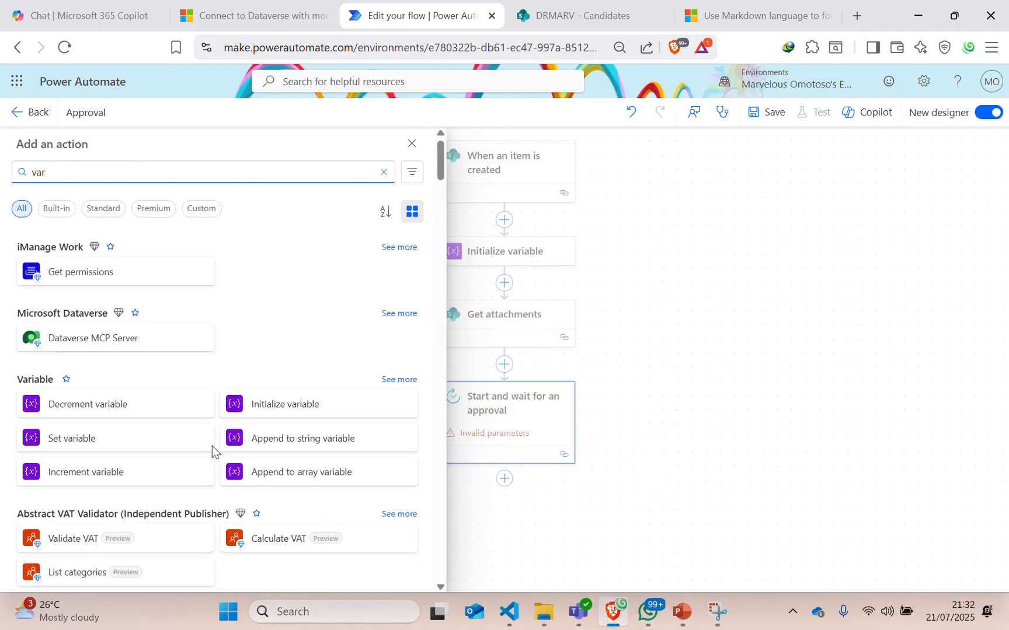
{"action": "left_click", "coordinate": [284, 442]}
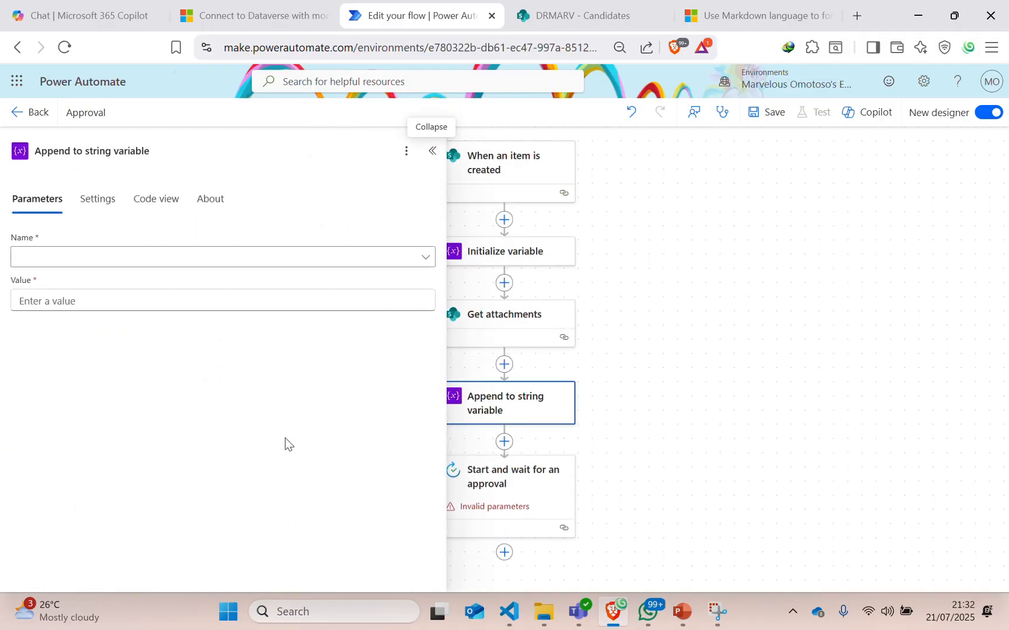
Target FileLink and append each attachment's AbsoluteUri, which wraps the action in For each.
{"action": "left_click", "coordinate": [18, 257]}
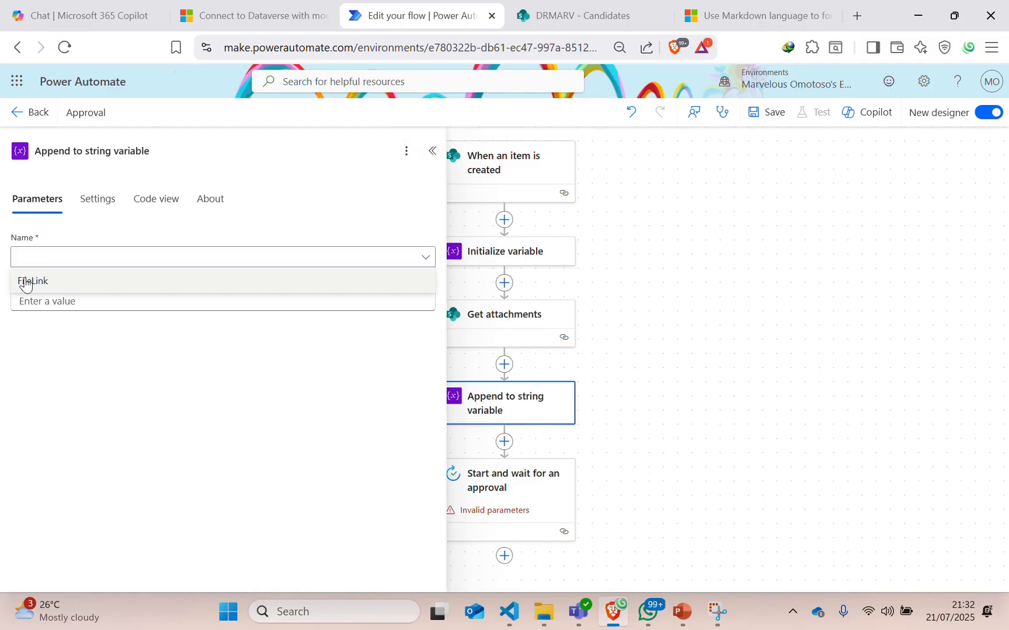
{"action": "left_click", "coordinate": [25, 281]}
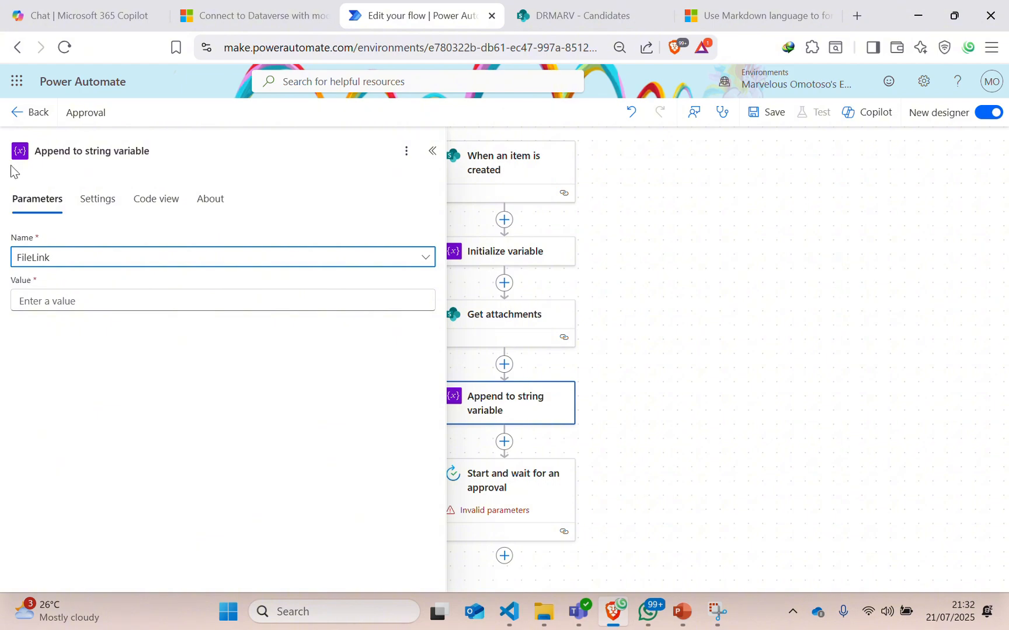
{"action": "left_click", "coordinate": [39, 299]}
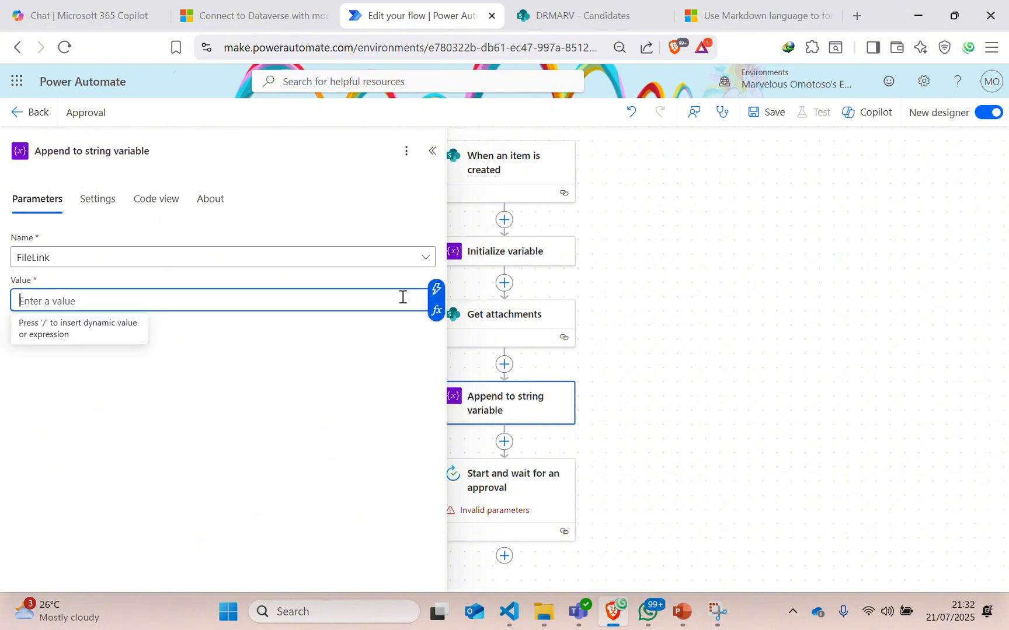
{"action": "left_click", "coordinate": [435, 298]}
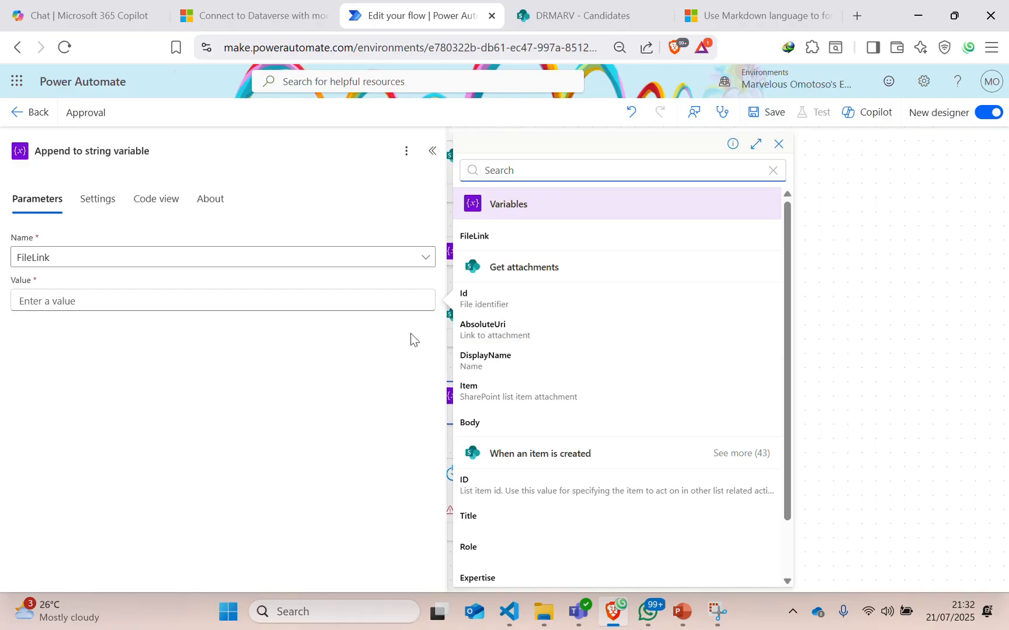
{"action": "left_click", "coordinate": [495, 342]}
{"action": "left_click", "coordinate": [433, 151]}
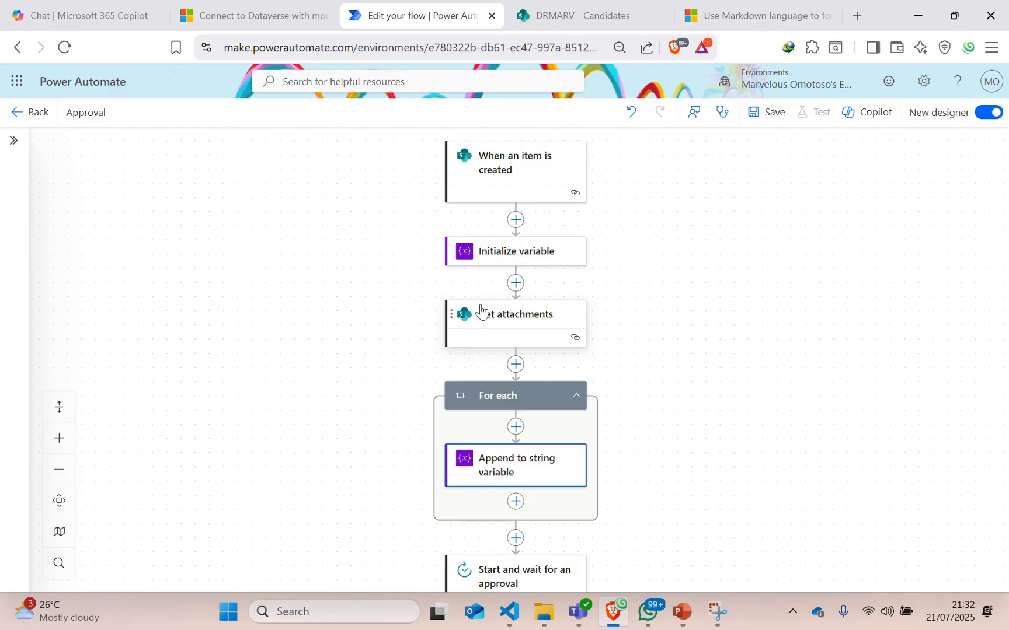
Clear AbsoluteUri from the FileLink append value and check the markdown link syntax docs.
{"action": "left_click", "coordinate": [497, 480]}
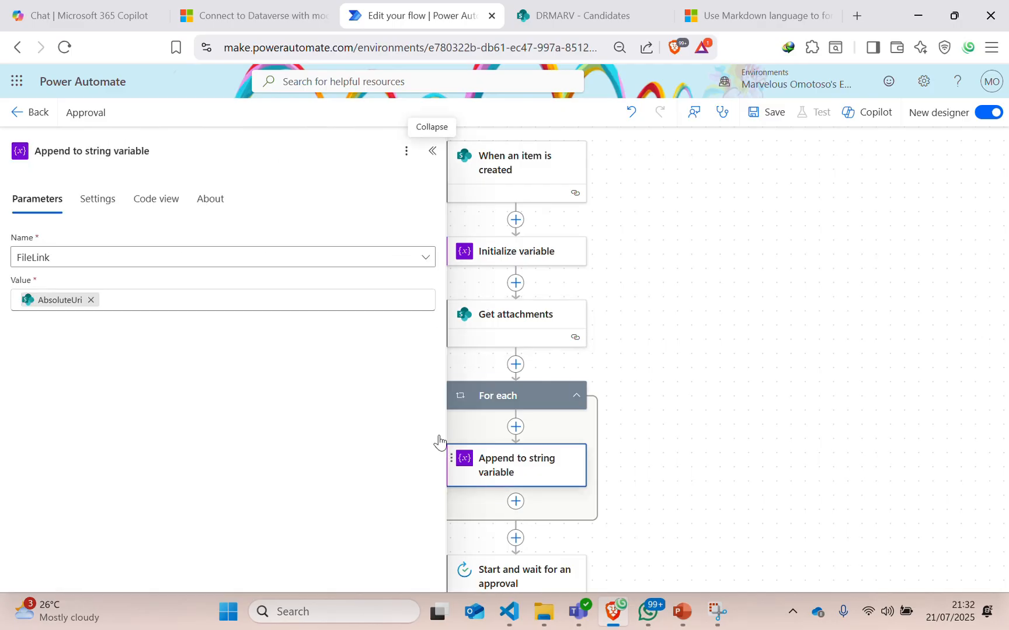
{"action": "left_click", "coordinate": [91, 300]}
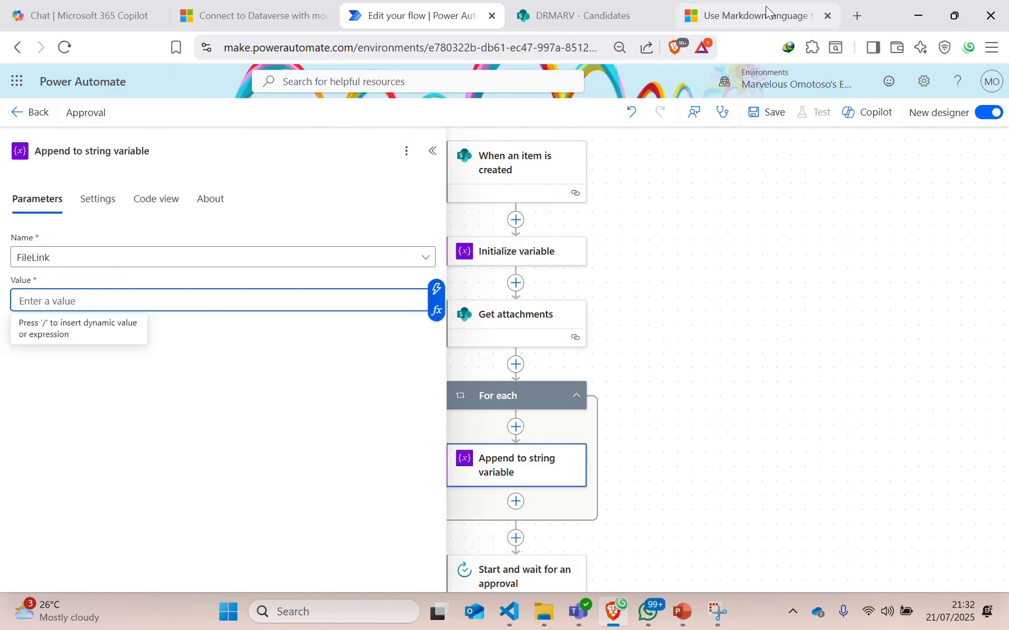
{"action": "left_click", "coordinate": [739, 19]}
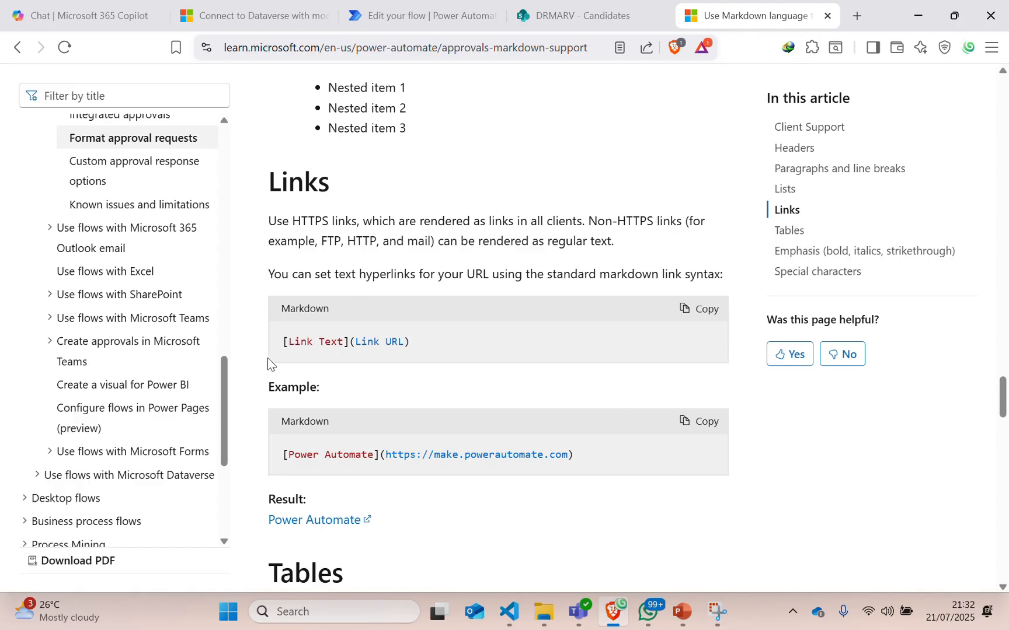
{"action": "left_click", "coordinate": [369, 17]}
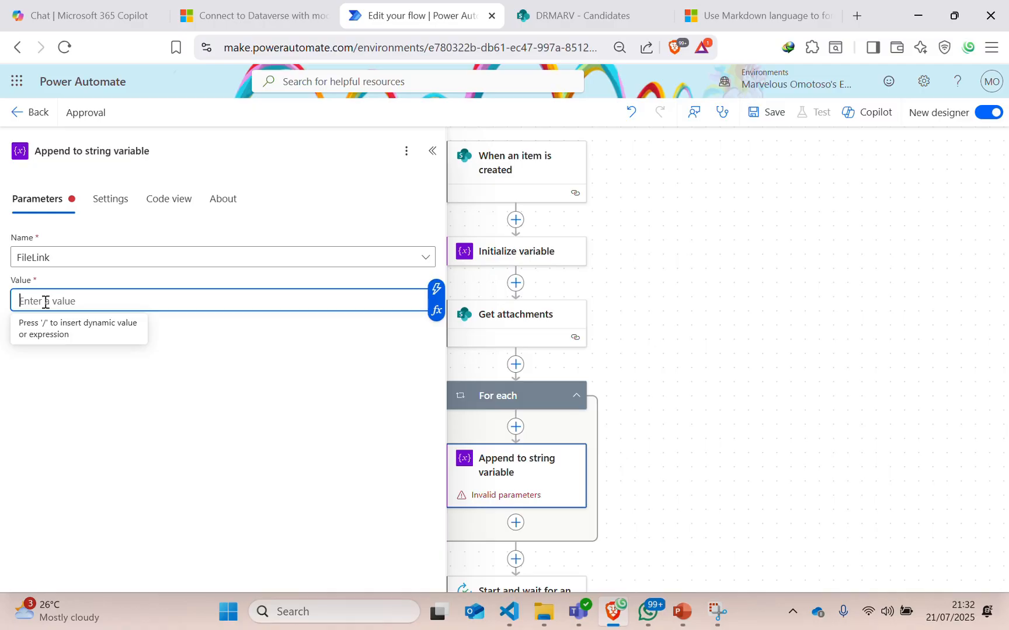
Set the append value to [DisplayName](AbsoluteUri) using the attachment's name and URL tokens.
{"action": "type", "text": "[]"}
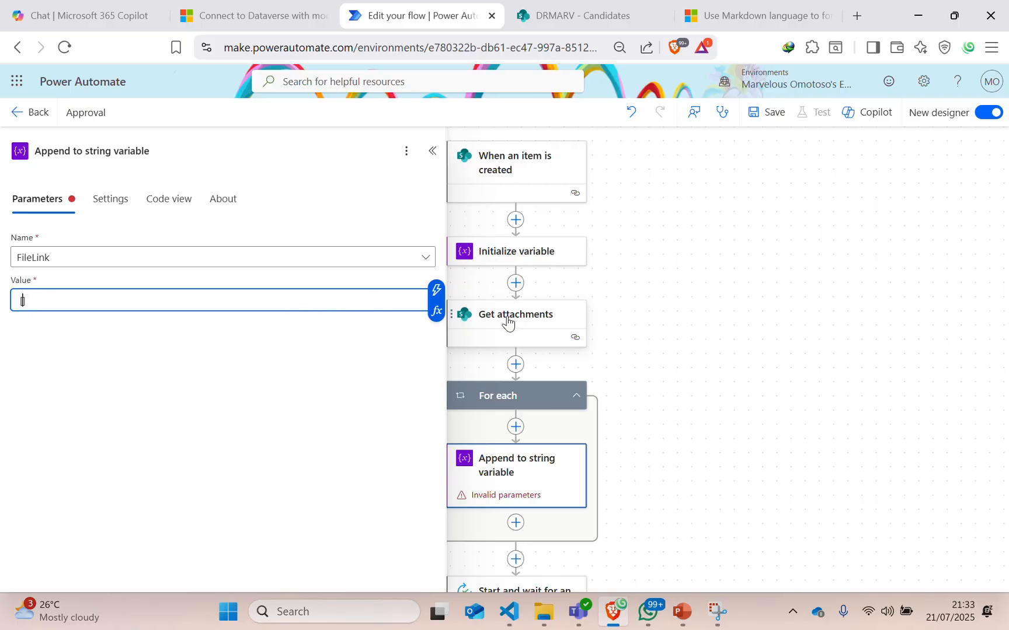
{"action": "left_click", "coordinate": [434, 290]}
{"action": "left_click", "coordinate": [433, 290]}
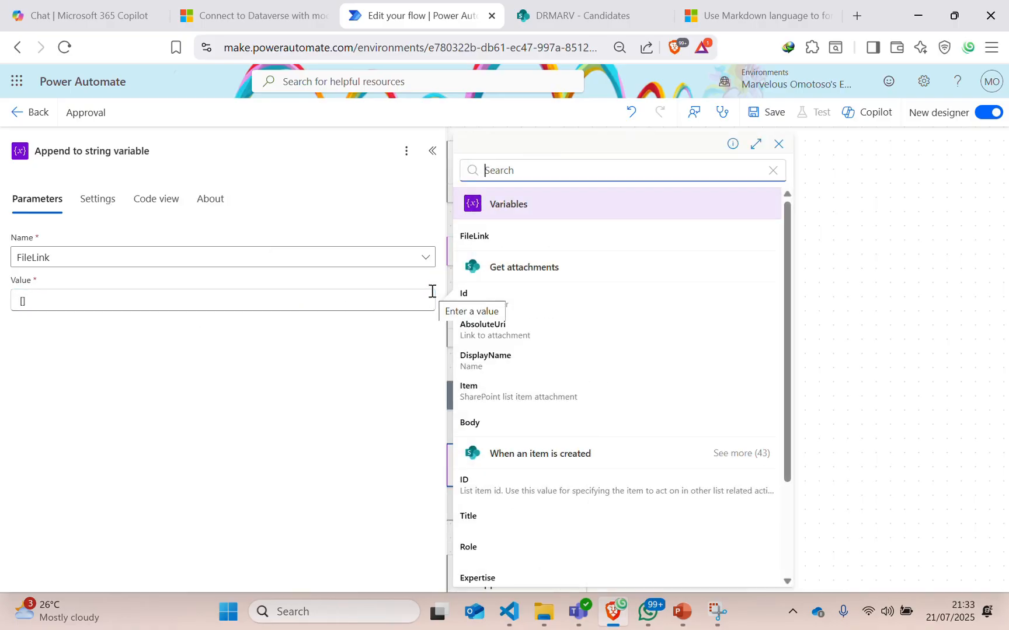
{"action": "left_click", "coordinate": [478, 364]}
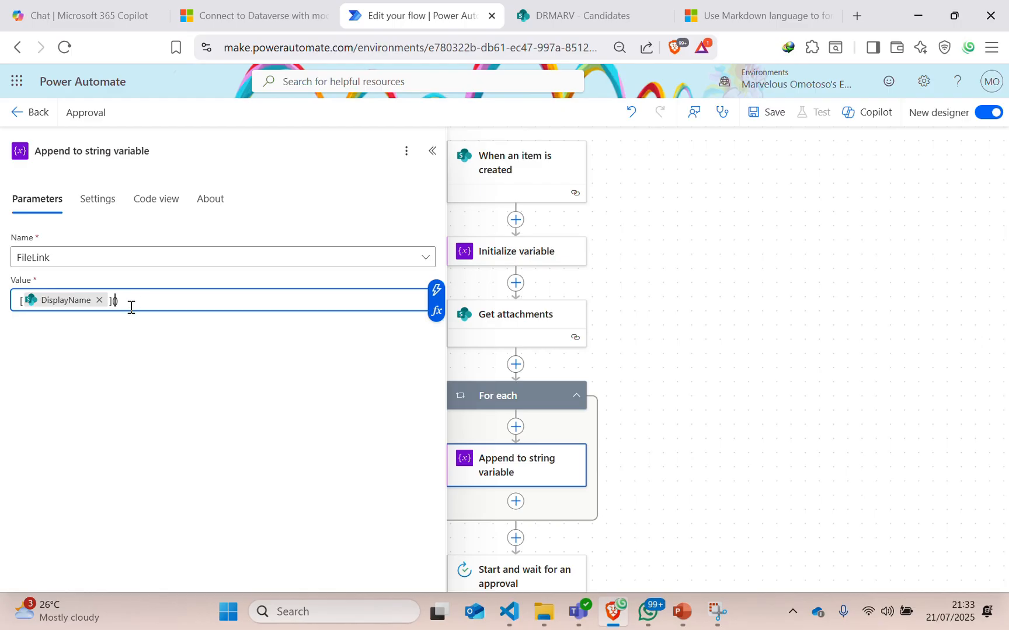
{"action": "left_click", "coordinate": [437, 289]}
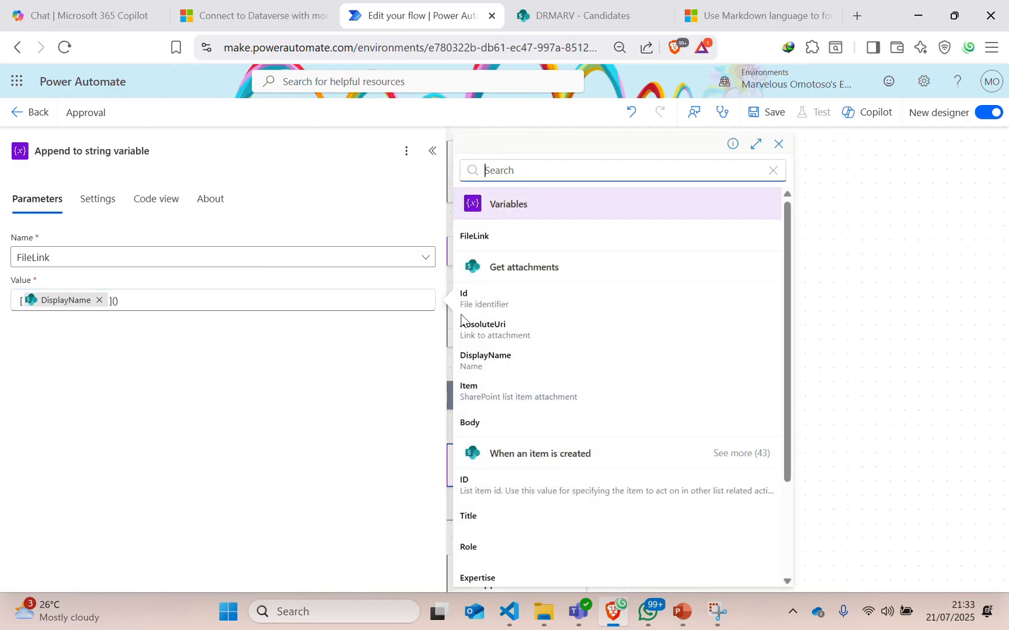
{"action": "left_click", "coordinate": [489, 329]}
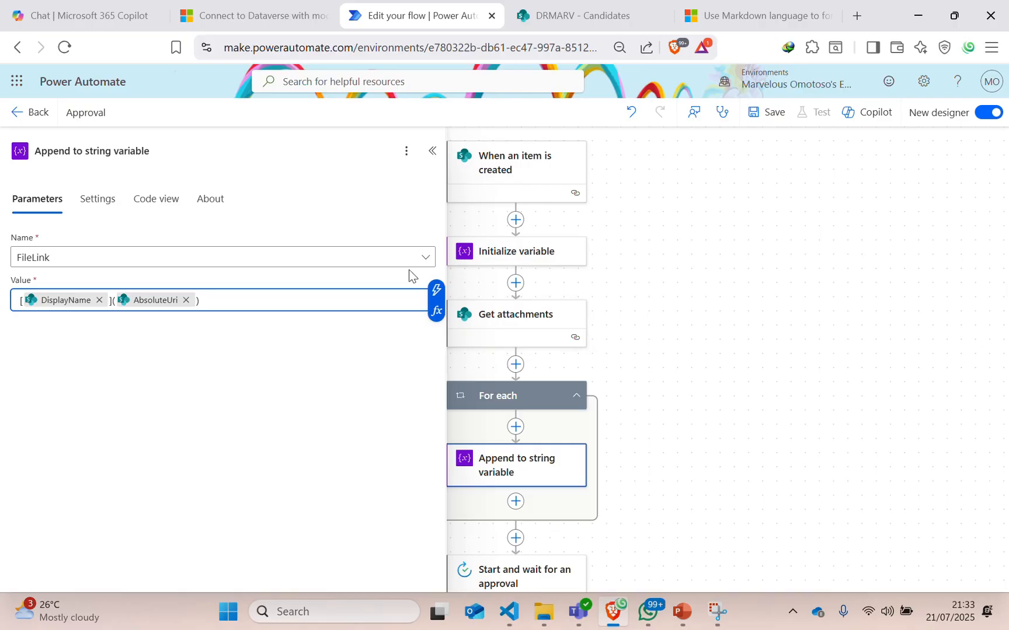
Set the approval step's Approval type to Sequential Approval.
{"action": "left_click", "coordinate": [432, 152]}
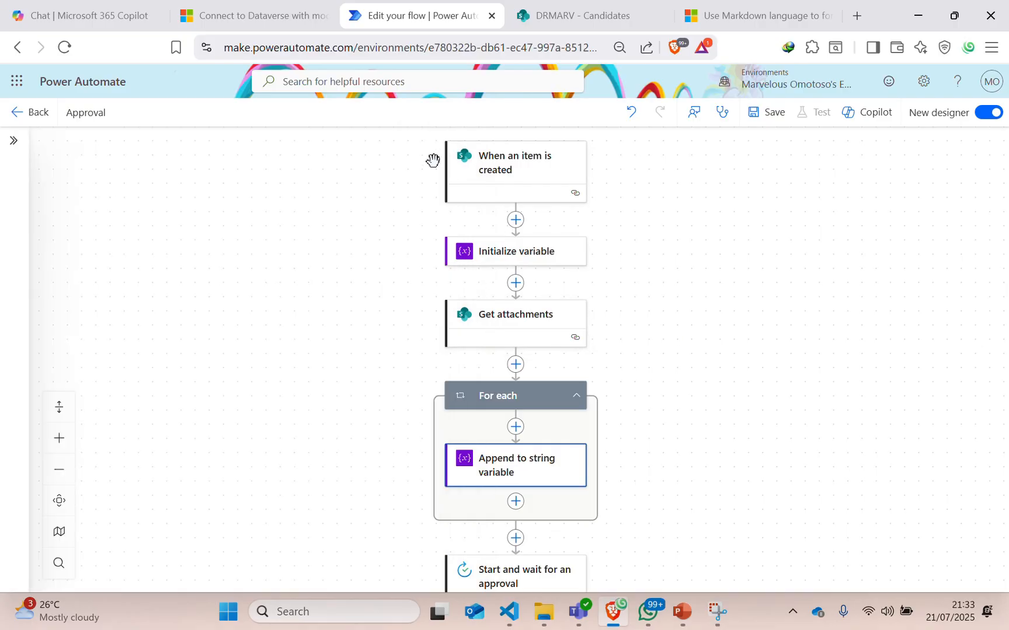
{"action": "scroll", "coordinate": [615, 376], "scroll_direction": "down", "scroll_amount": 2}
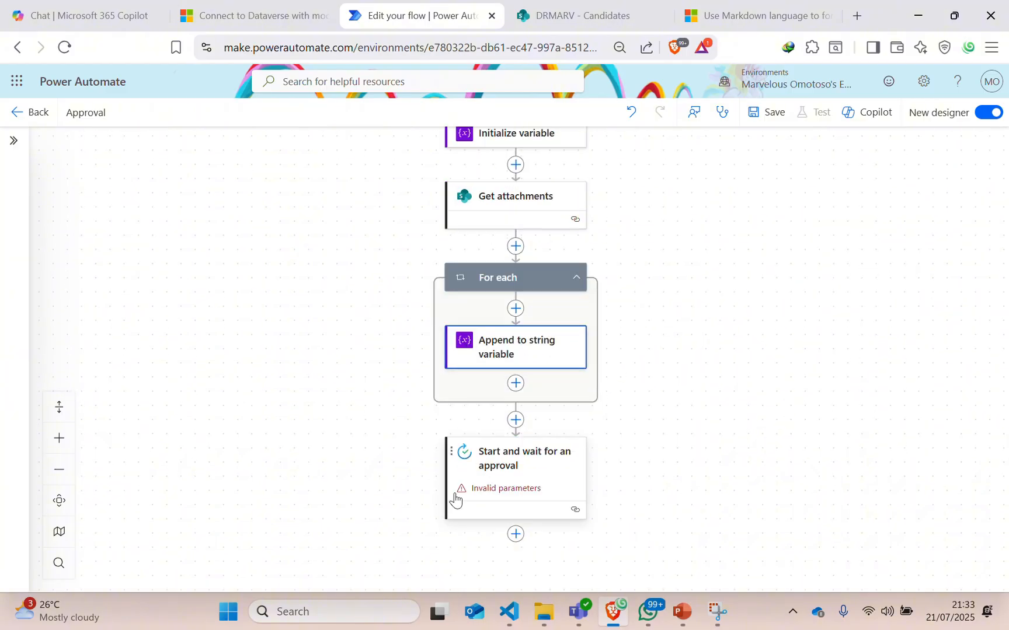
{"action": "left_click", "coordinate": [505, 467]}
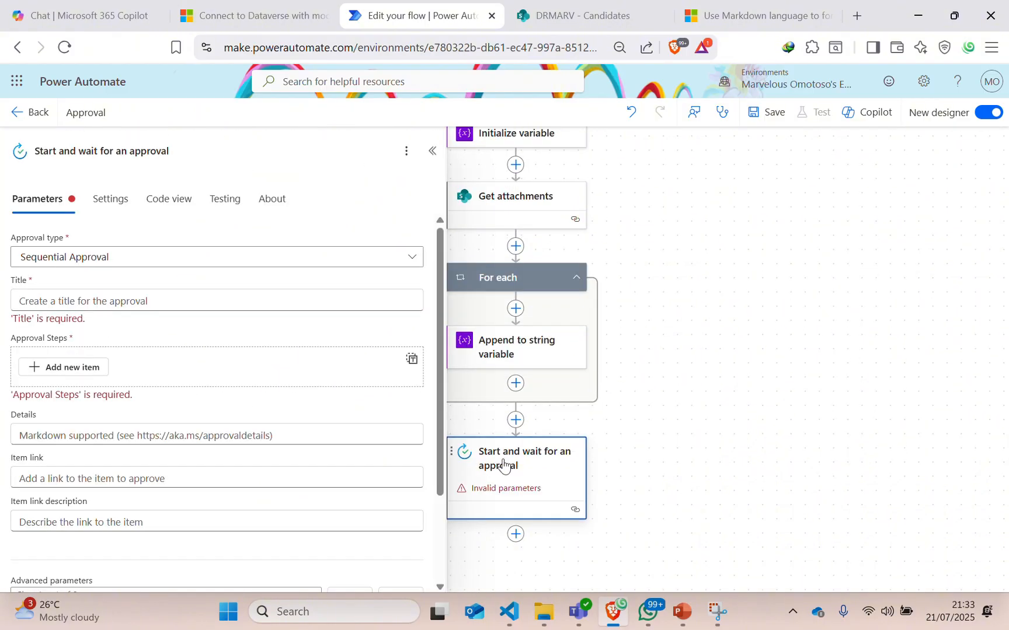
{"action": "left_click", "coordinate": [36, 261]}
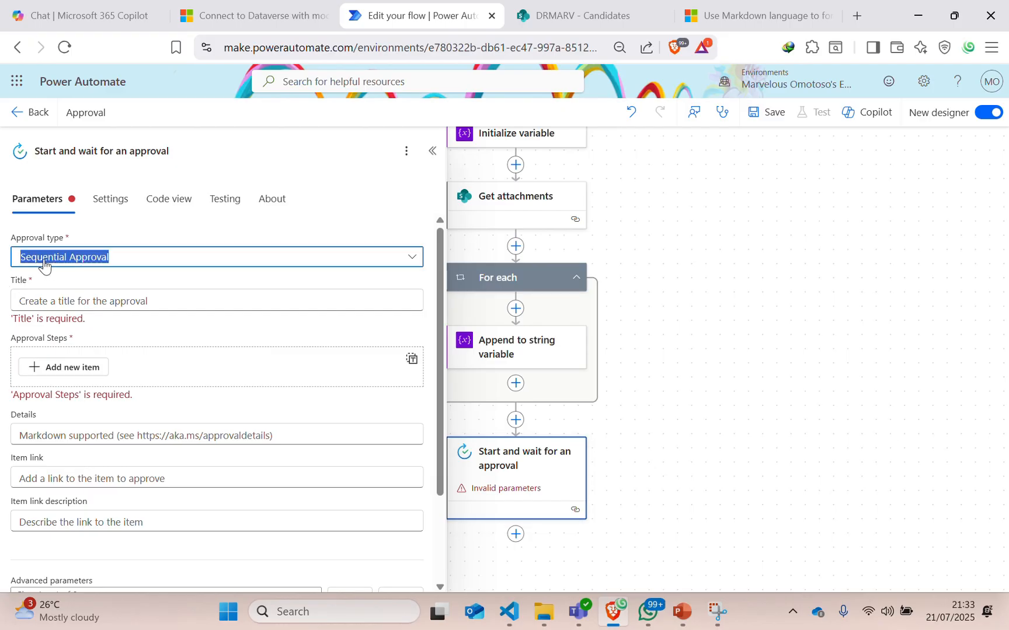
{"action": "left_click", "coordinate": [26, 384]}
Add a first approval step assigned to the approver's e-mail address.
{"action": "left_click", "coordinate": [63, 372]}
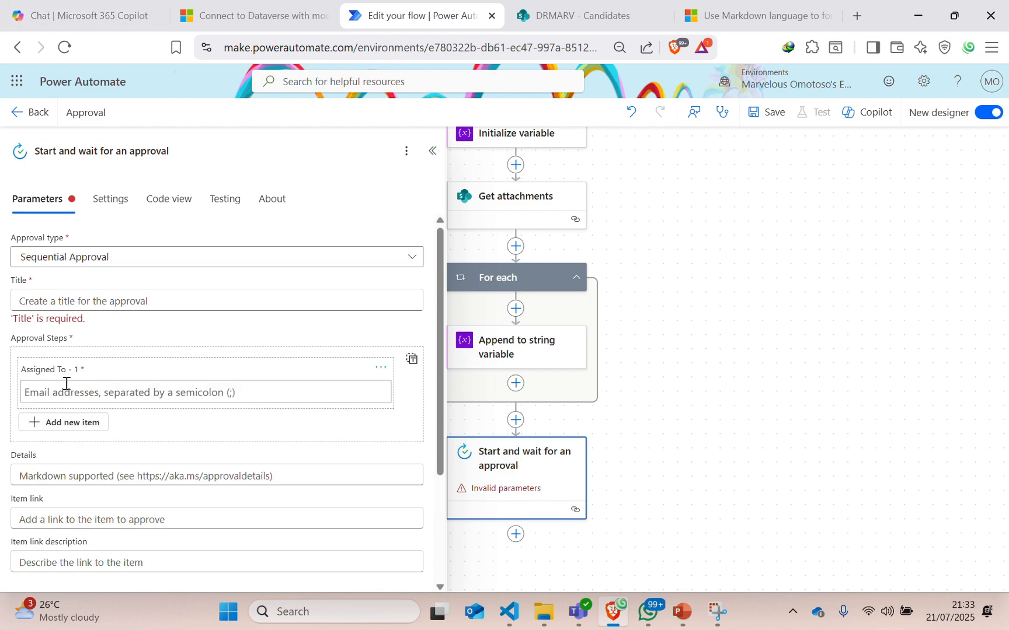
{"action": "left_click", "coordinate": [56, 393]}
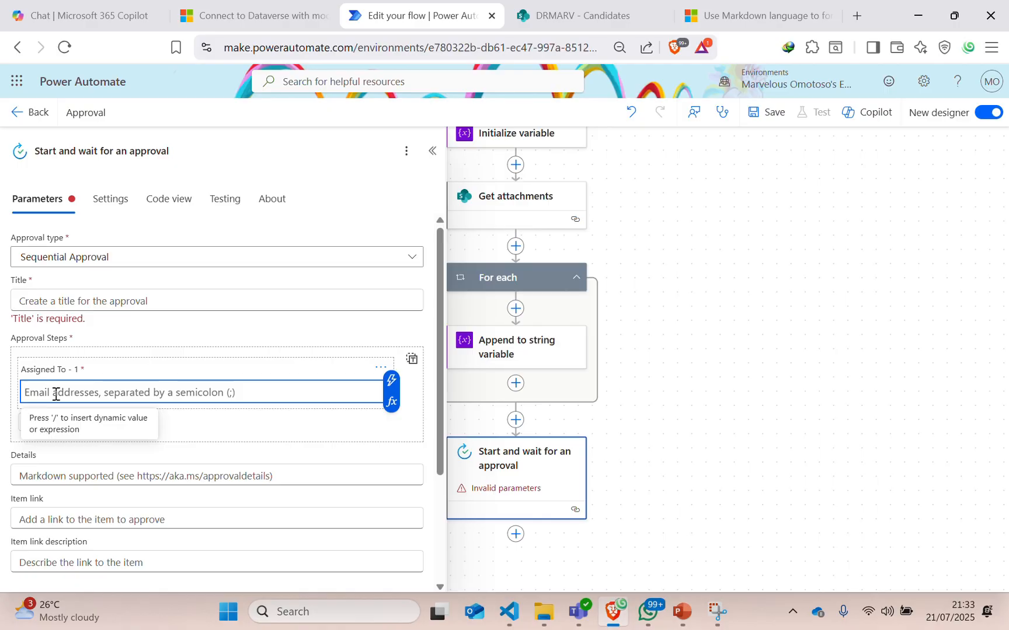
{"action": "type", "text": "m"}
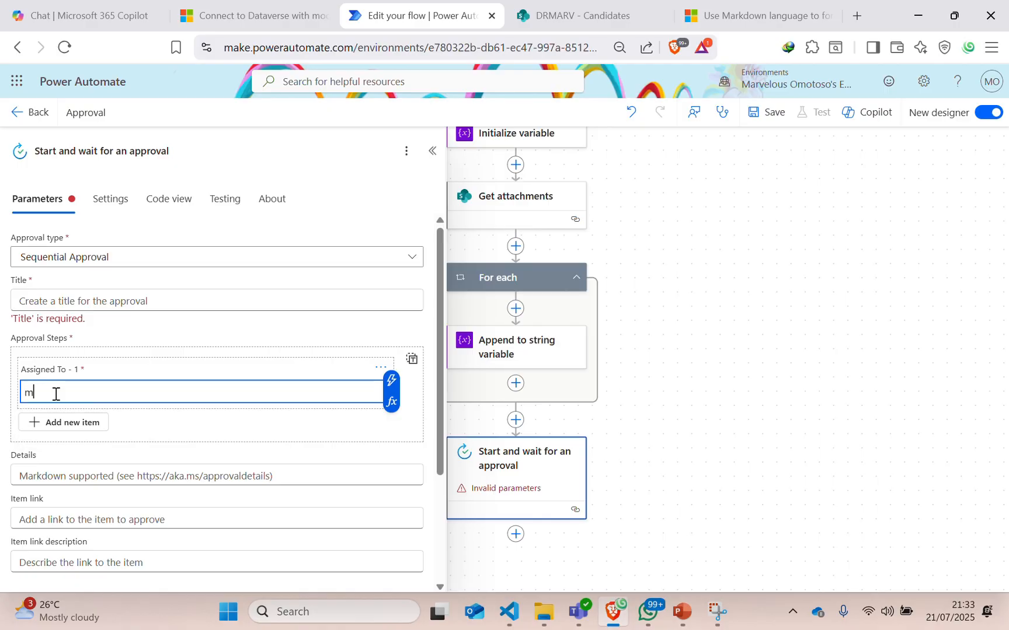
{"action": "key", "text": "BackSpace"}
{"action": "type", "text": "m"}
{"action": "left_click", "coordinate": [422, 31]}
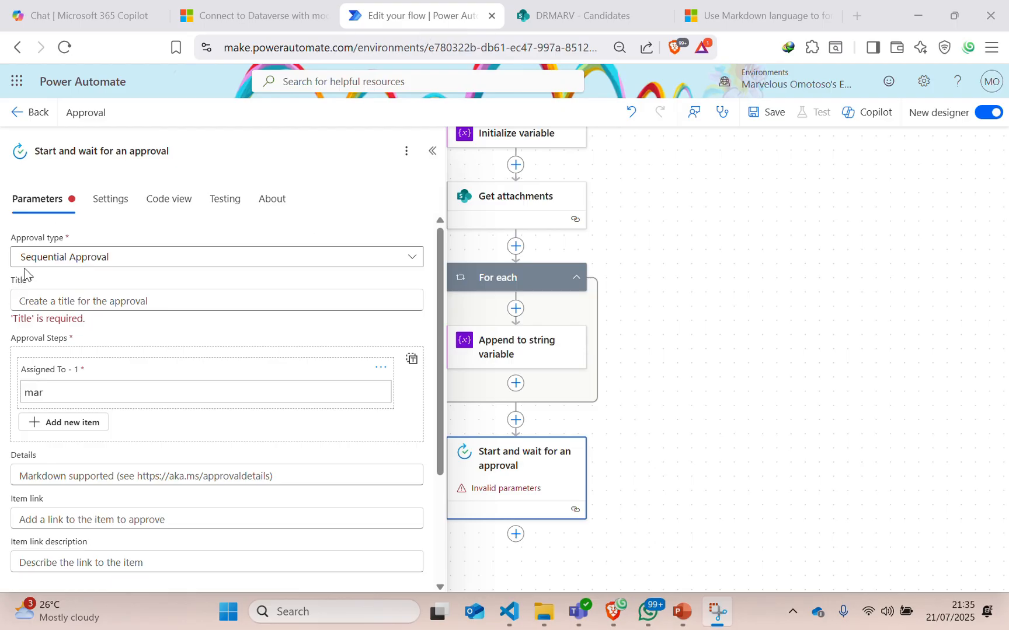
{"action": "left_click", "coordinate": [47, 395]}
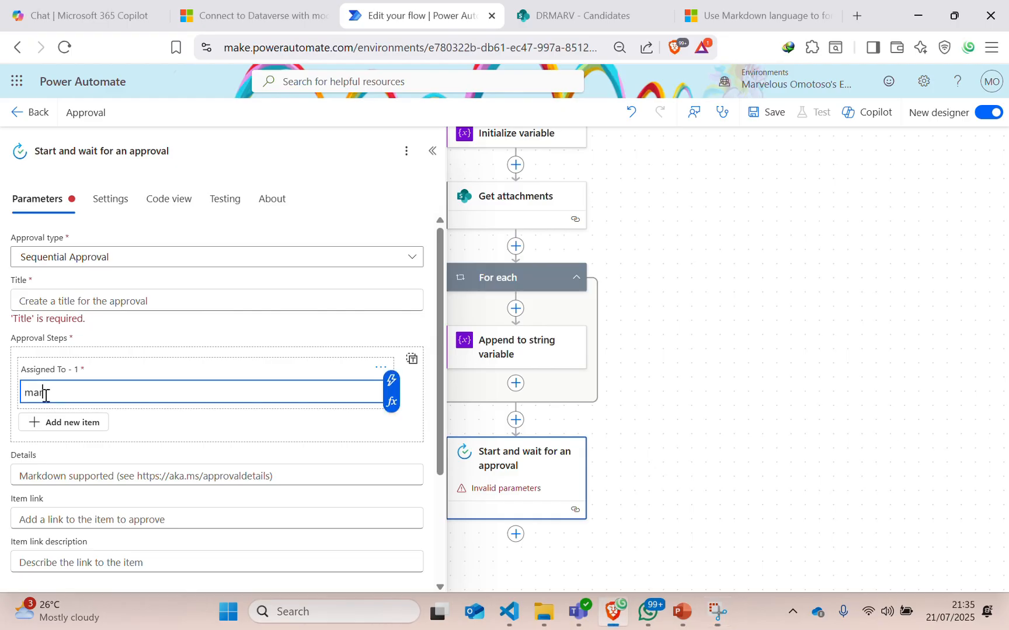
{"action": "left_click_drag", "start_coordinate": [47, 395], "coordinate": [0, 384]}
{"action": "key", "text": "ctrl+v"}
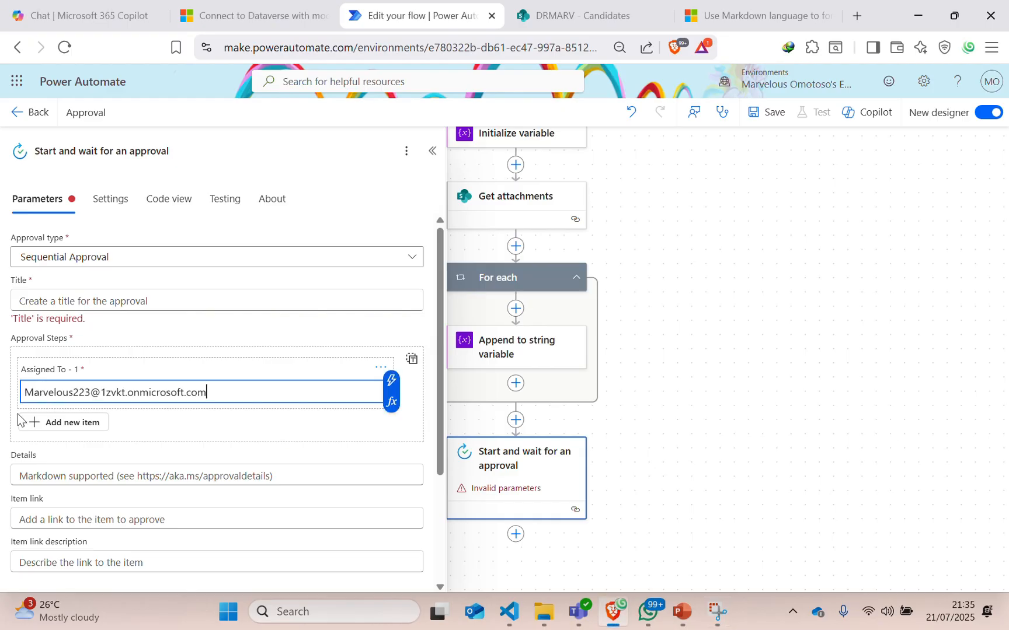
Add three more empty approval steps.
{"action": "left_click", "coordinate": [87, 422]}
{"action": "left_click", "coordinate": [55, 480]}
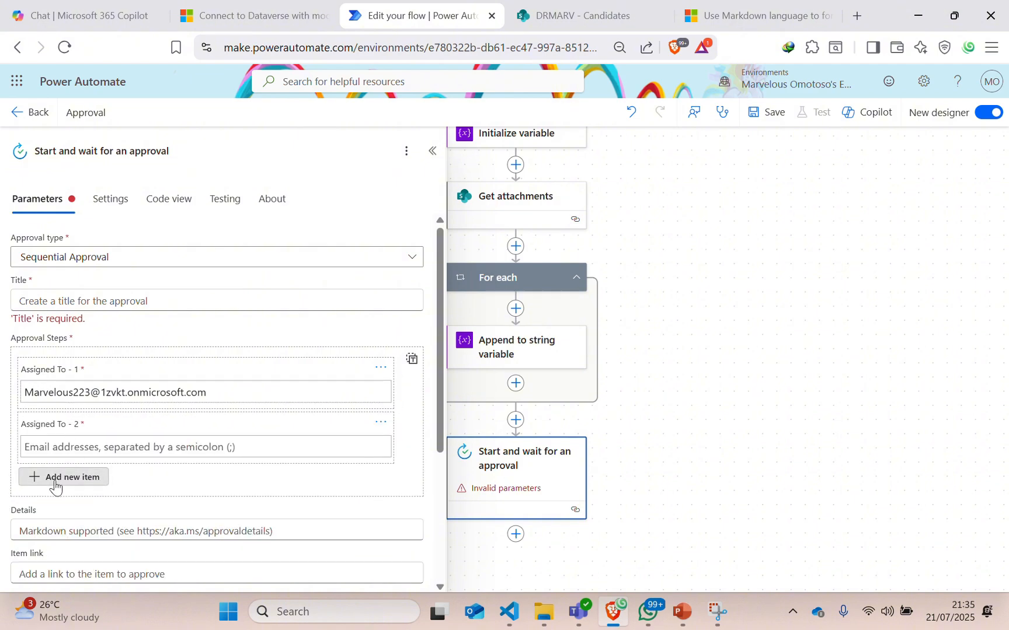
{"action": "scroll", "coordinate": [41, 461], "scroll_direction": "down", "scroll_amount": 1}
{"action": "left_click", "coordinate": [52, 456]}
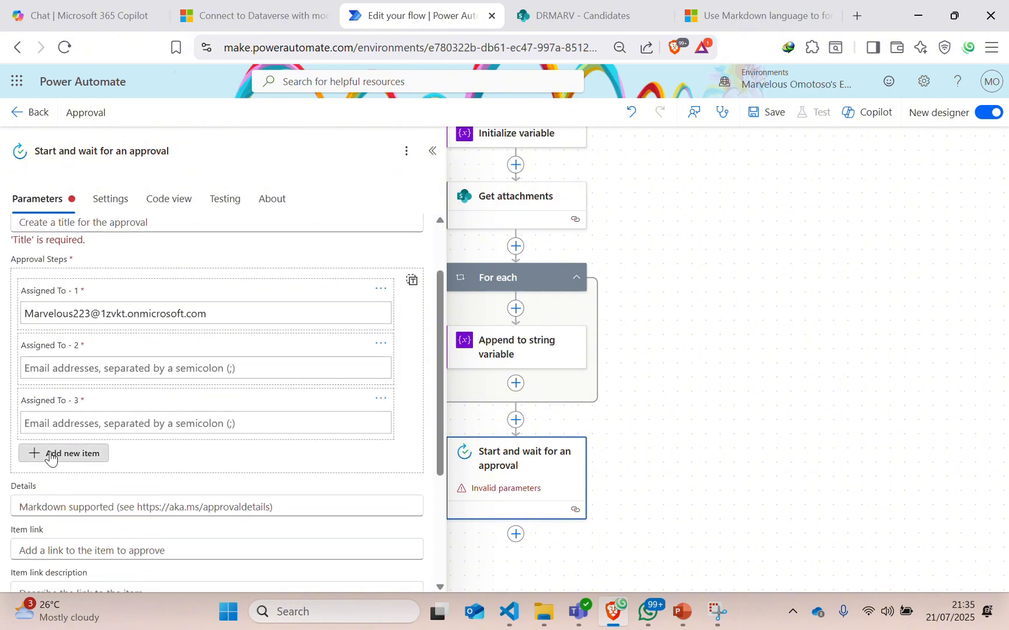
Add a fifth approval step and turn off the Requestor advanced parameter.
{"action": "left_click", "coordinate": [68, 510]}
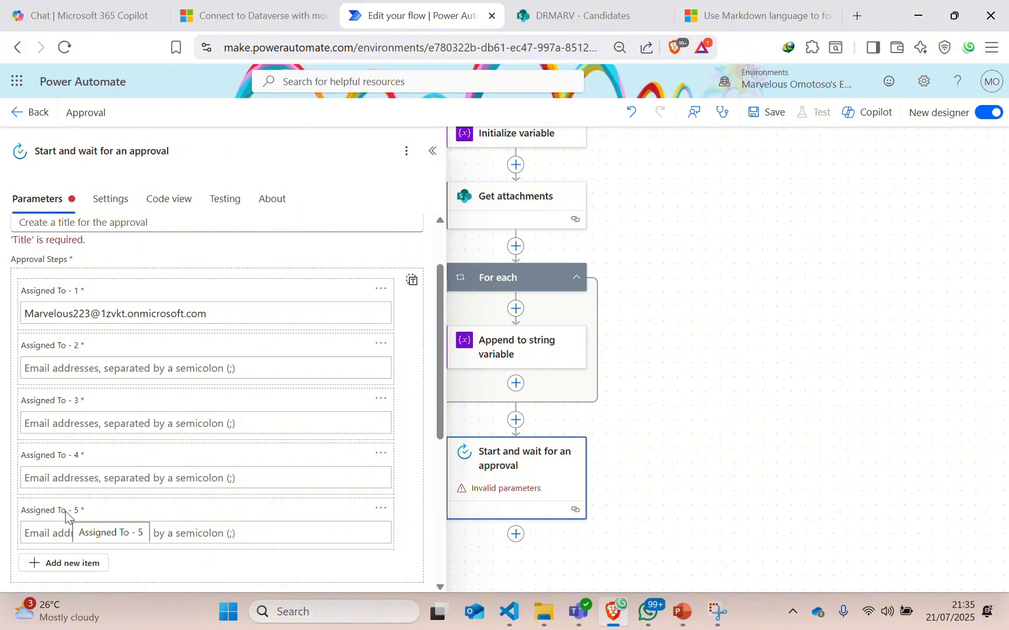
{"action": "scroll", "coordinate": [225, 396], "scroll_direction": "down", "scroll_amount": 5}
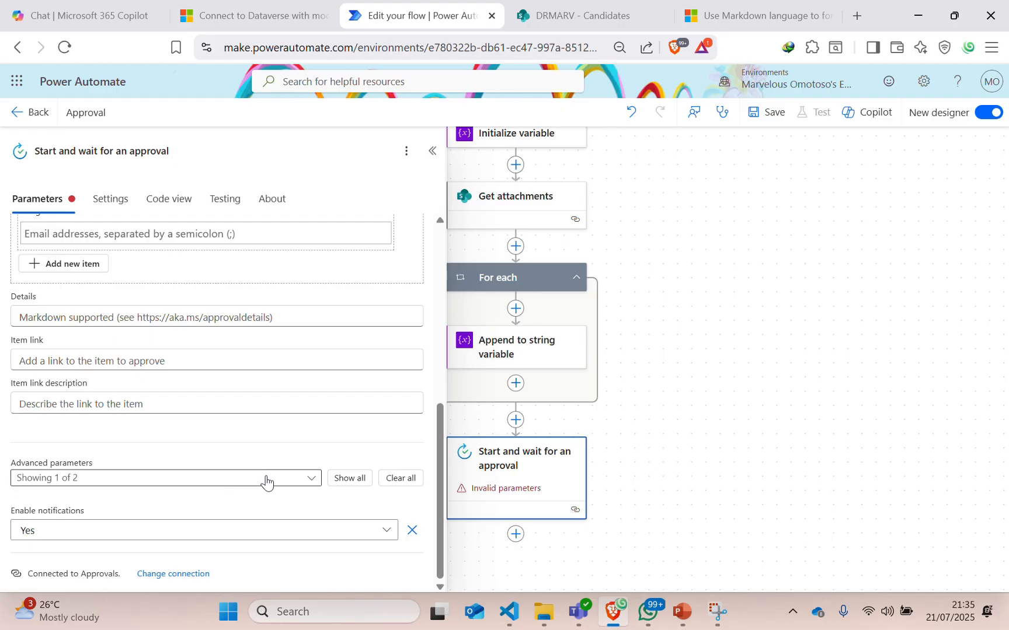
{"action": "left_click", "coordinate": [181, 478]}
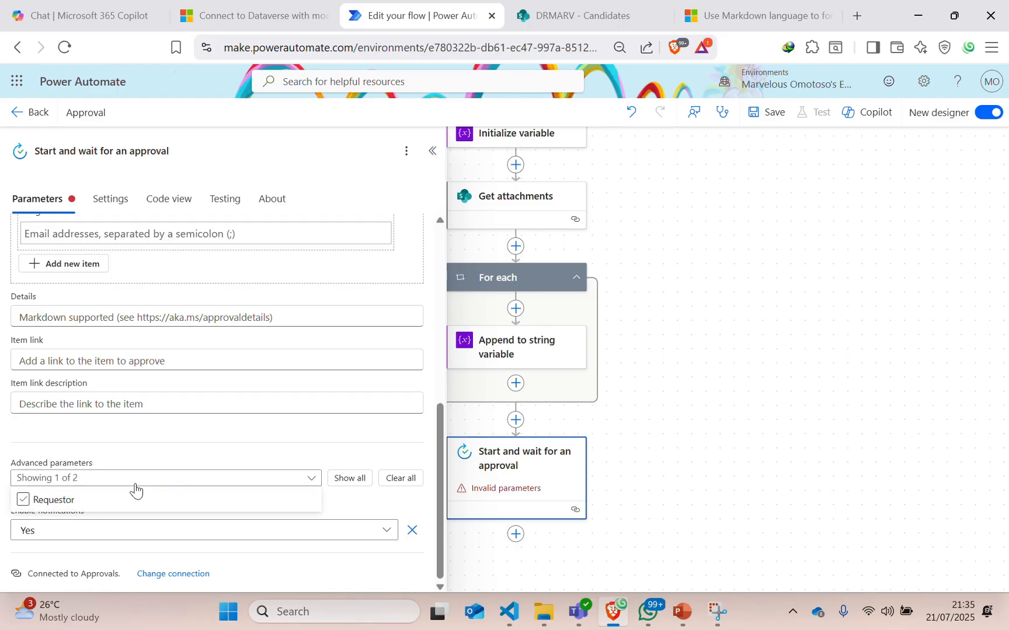
{"action": "left_click", "coordinate": [24, 501]}
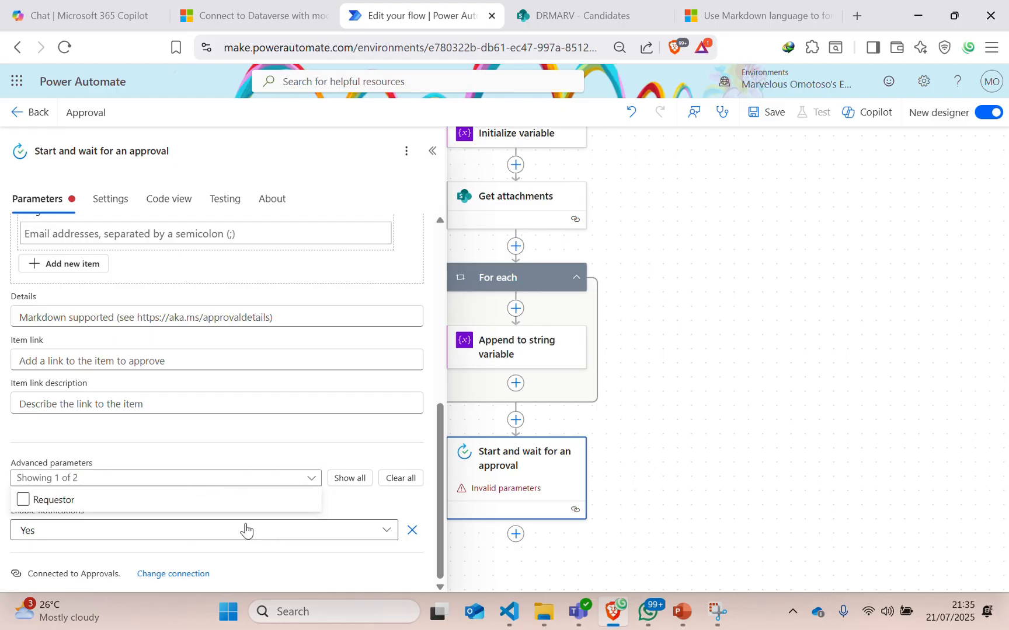
{"action": "left_click", "coordinate": [232, 453]}
Delete approval steps five through two, leaving only Assigned To - 1.
{"action": "scroll", "coordinate": [171, 466], "scroll_direction": "up", "scroll_amount": 6}
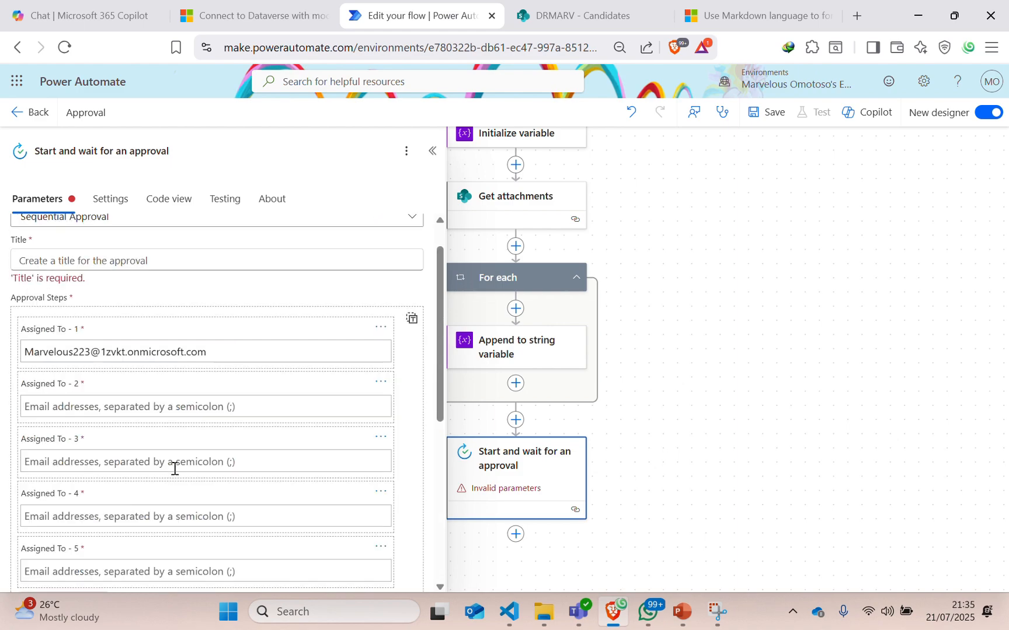
{"action": "scroll", "coordinate": [245, 424], "scroll_direction": "down", "scroll_amount": 1}
{"action": "scroll", "coordinate": [246, 424], "scroll_direction": "down", "scroll_amount": 5}
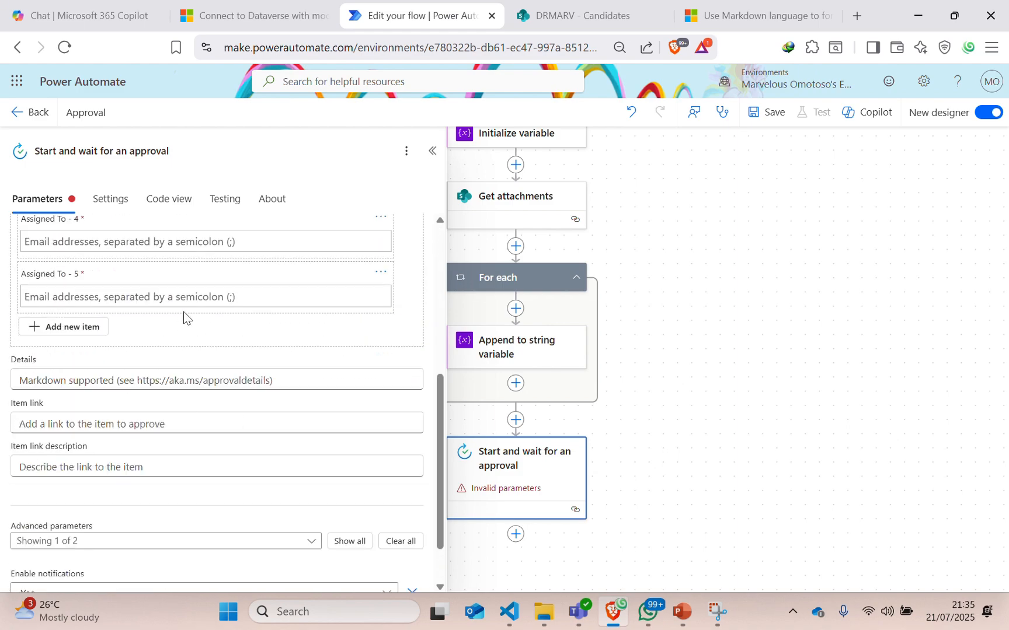
{"action": "left_click", "coordinate": [381, 271]}
{"action": "left_click", "coordinate": [391, 293]}
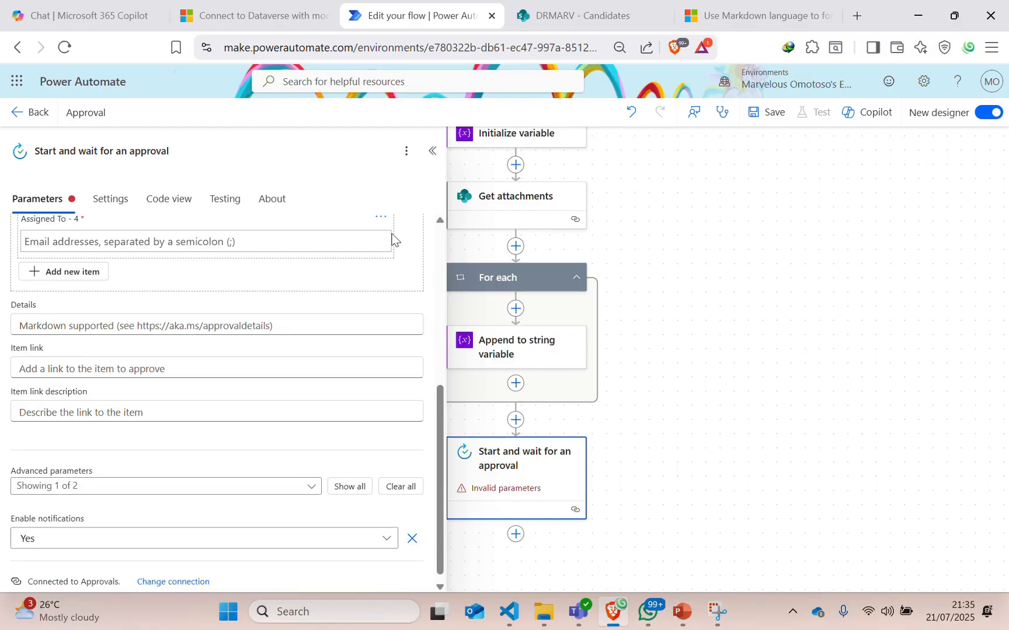
{"action": "left_click", "coordinate": [381, 220]}
{"action": "left_click", "coordinate": [386, 235]}
{"action": "scroll", "coordinate": [267, 333], "scroll_direction": "up", "scroll_amount": 5}
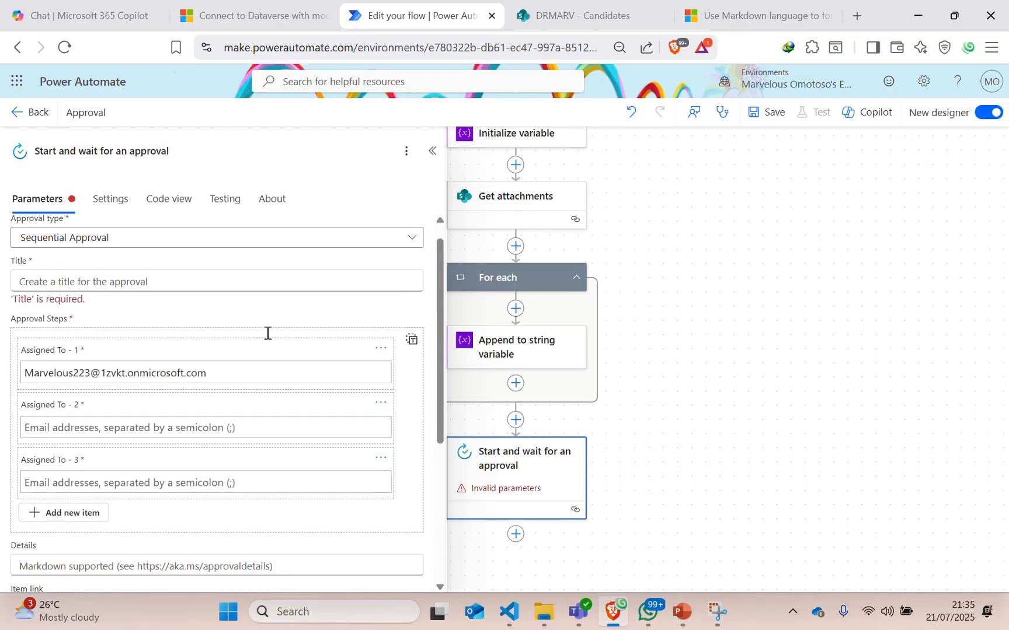
{"action": "left_click", "coordinate": [381, 457]}
{"action": "left_click", "coordinate": [388, 475]}
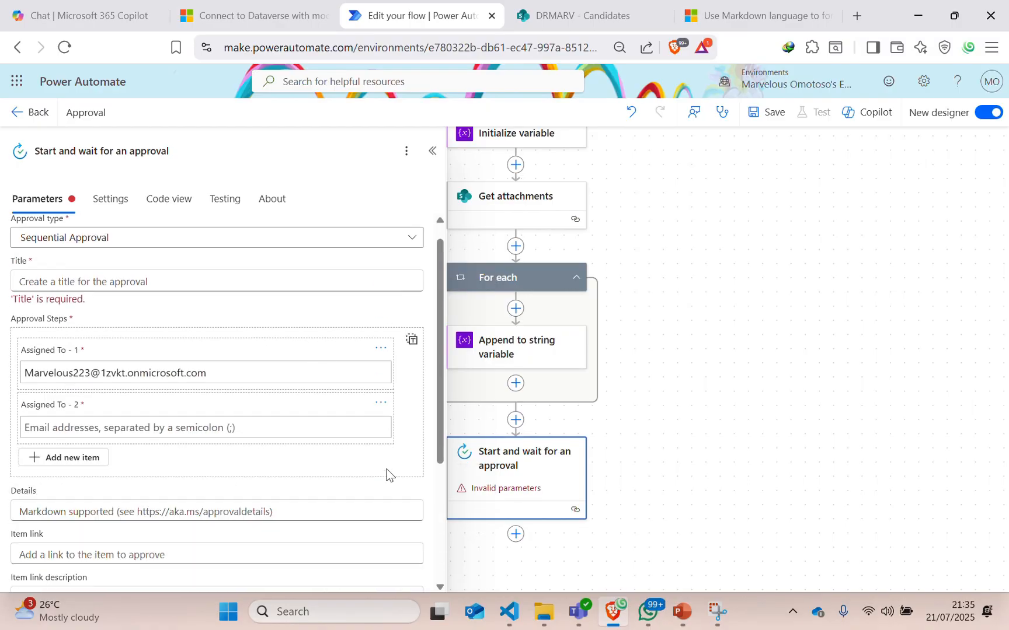
{"action": "left_click", "coordinate": [381, 404]}
{"action": "left_click", "coordinate": [390, 425]}
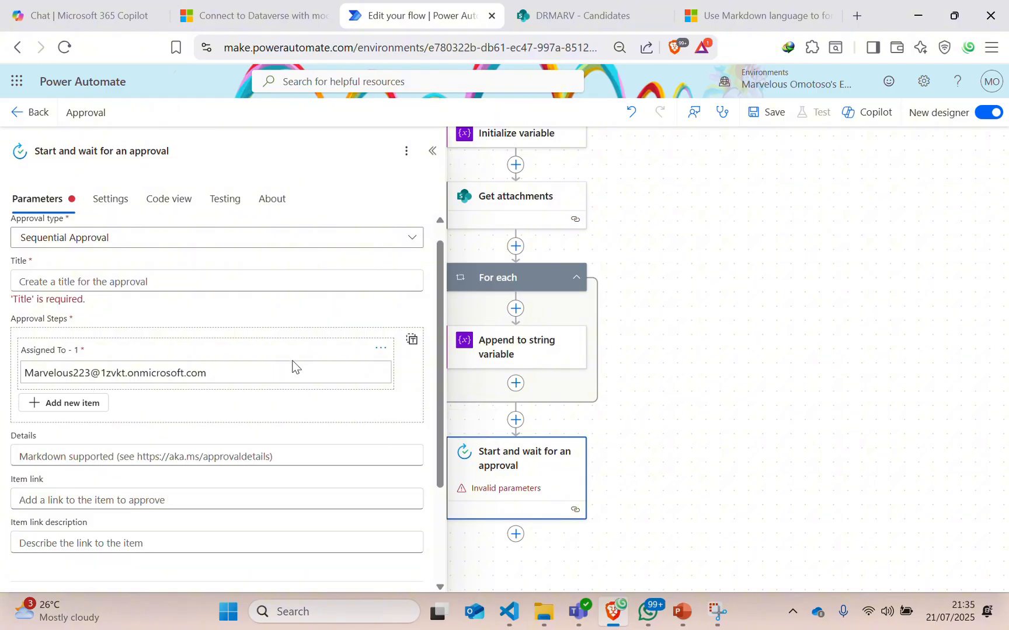
Set the approval Title to 'Approval' and start Details with 'Approval' and a Name: Title line.
{"action": "left_click", "coordinate": [68, 283]}
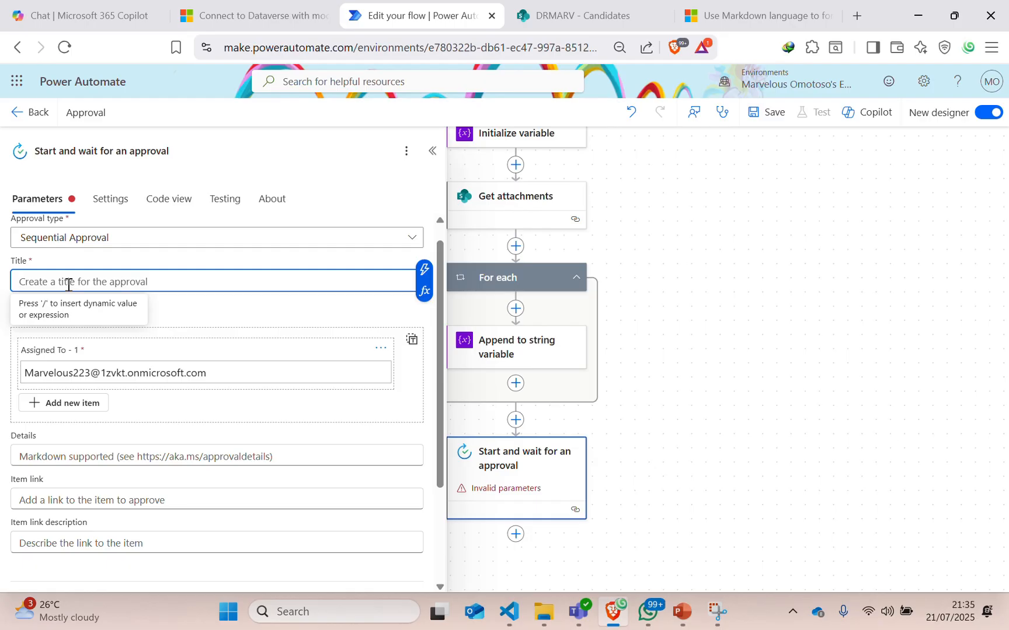
{"action": "type", "text": "Appr"}
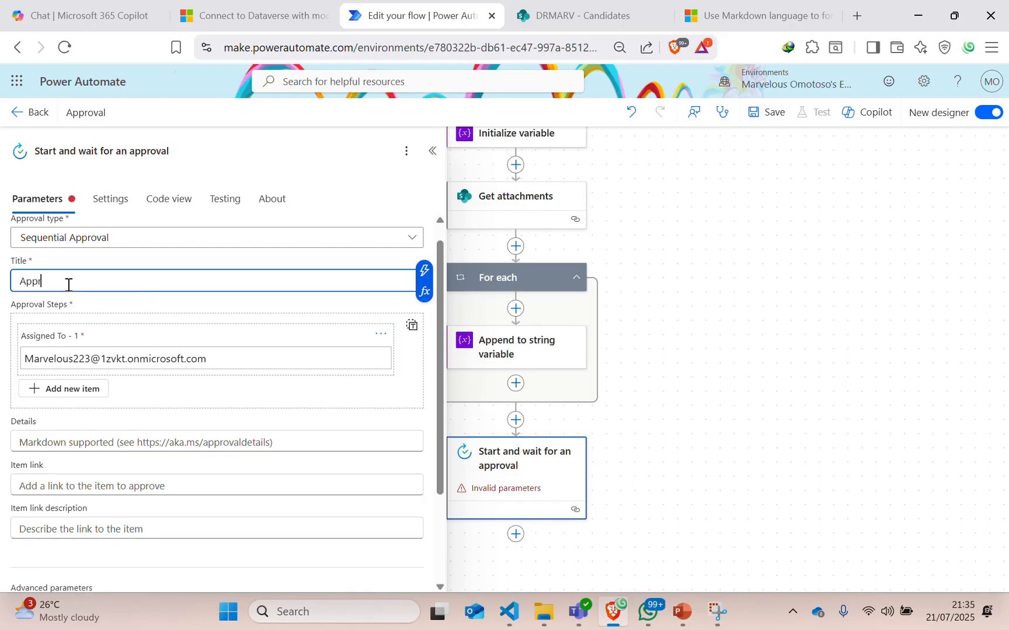
{"action": "type", "text": "oval"}
{"action": "scroll", "coordinate": [124, 396], "scroll_direction": "down", "scroll_amount": 2}
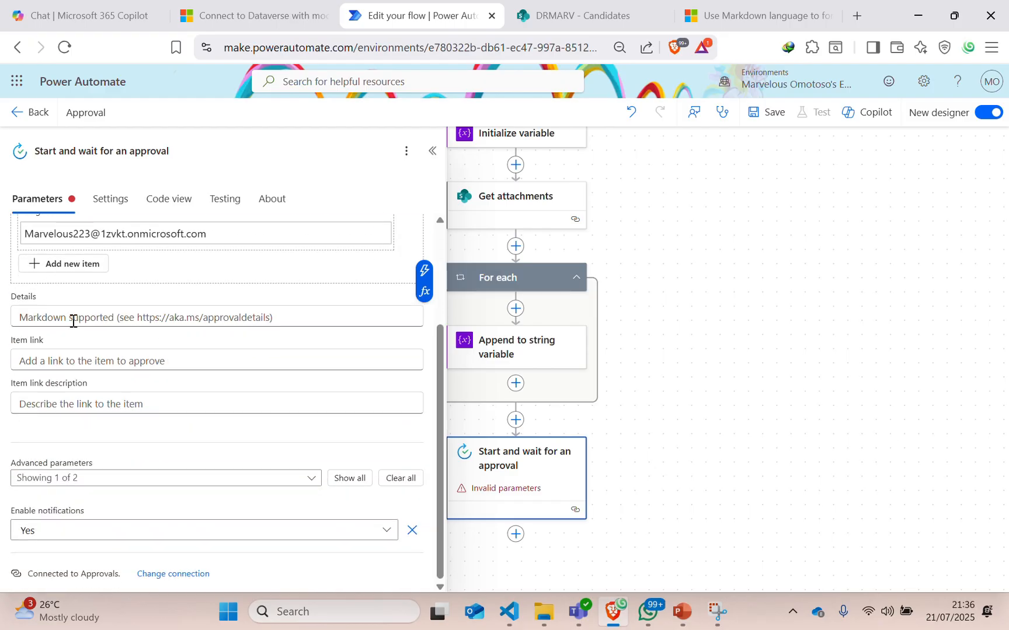
{"action": "left_click", "coordinate": [74, 318]}
{"action": "type", "text": "A"}
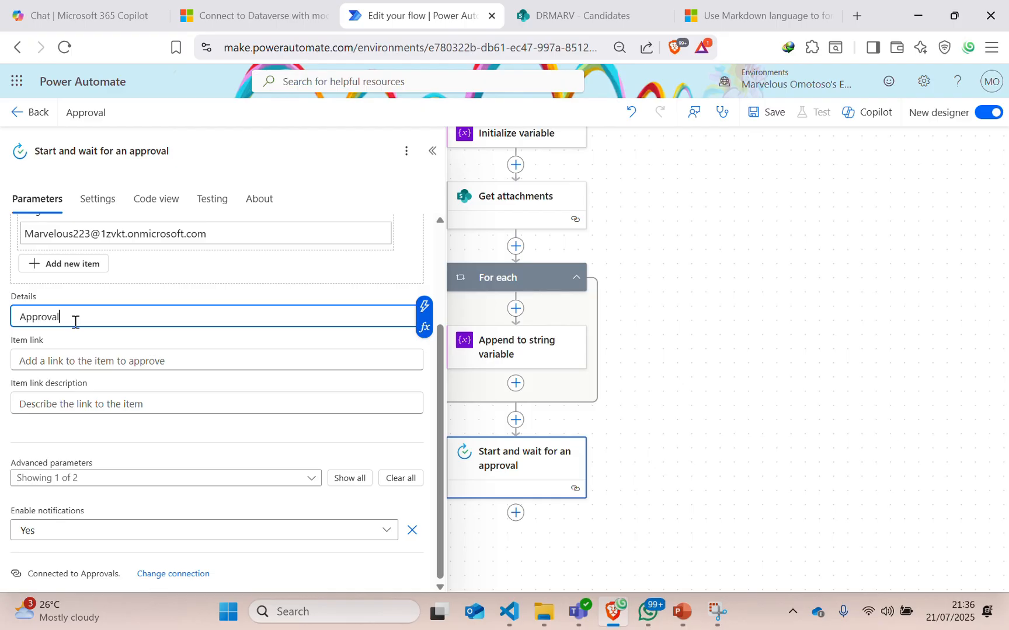
{"action": "type", "text": "pproval"}
{"action": "key", "text": "Return"}
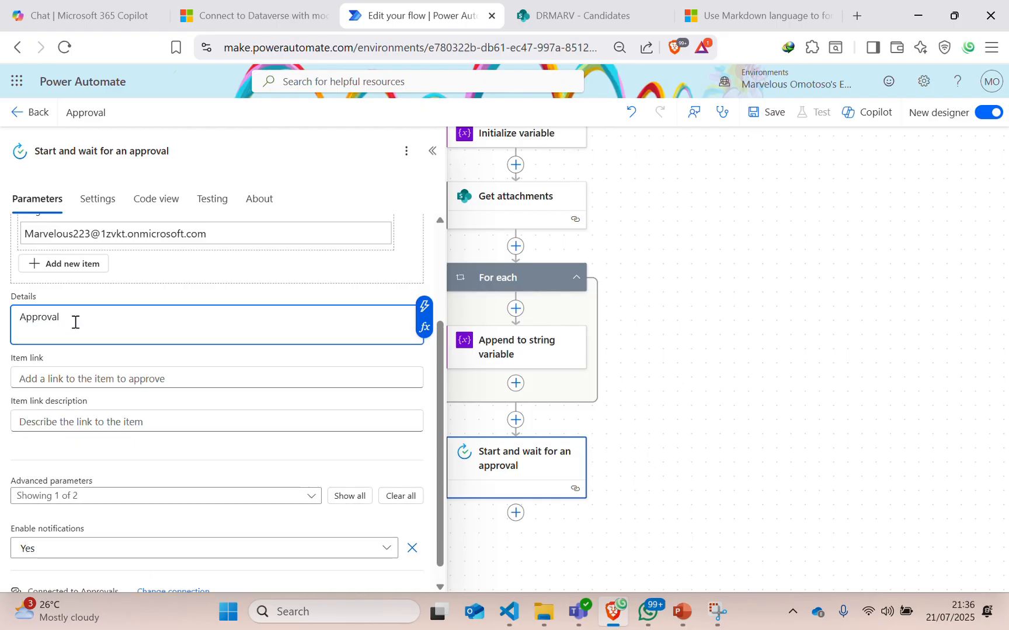
{"action": "type", "text": "Name:"}
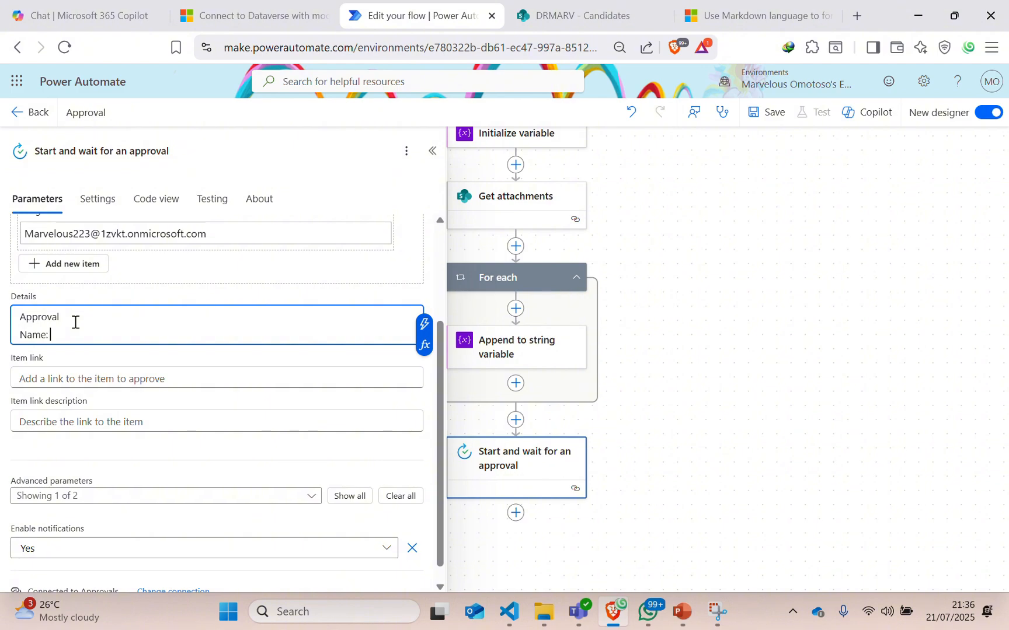
{"action": "left_click", "coordinate": [423, 324]}
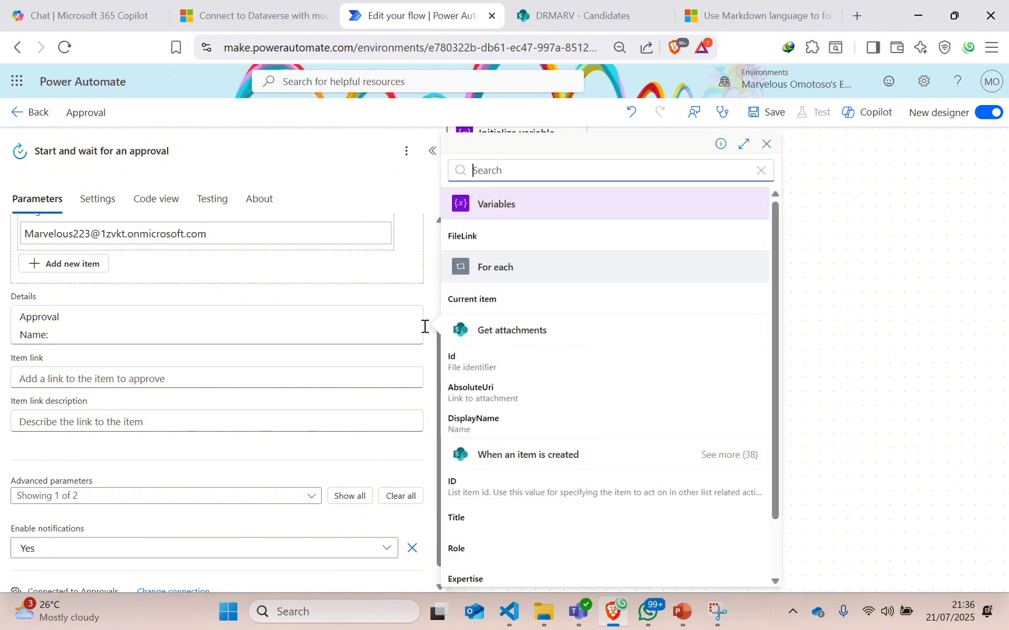
{"action": "scroll", "coordinate": [533, 512], "scroll_direction": "down", "scroll_amount": 1}
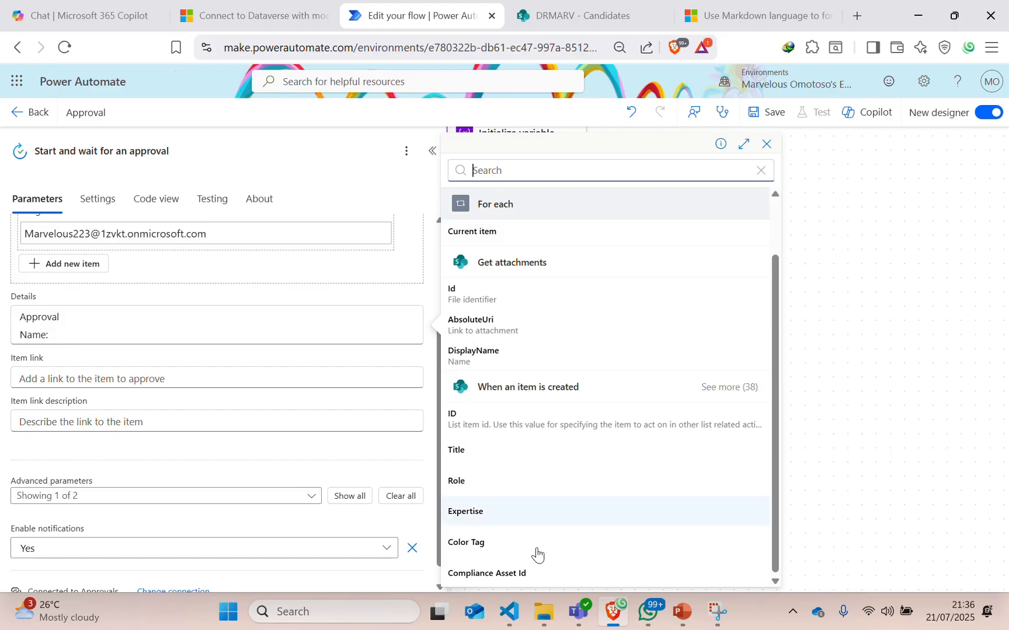
{"action": "left_click", "coordinate": [469, 458]}
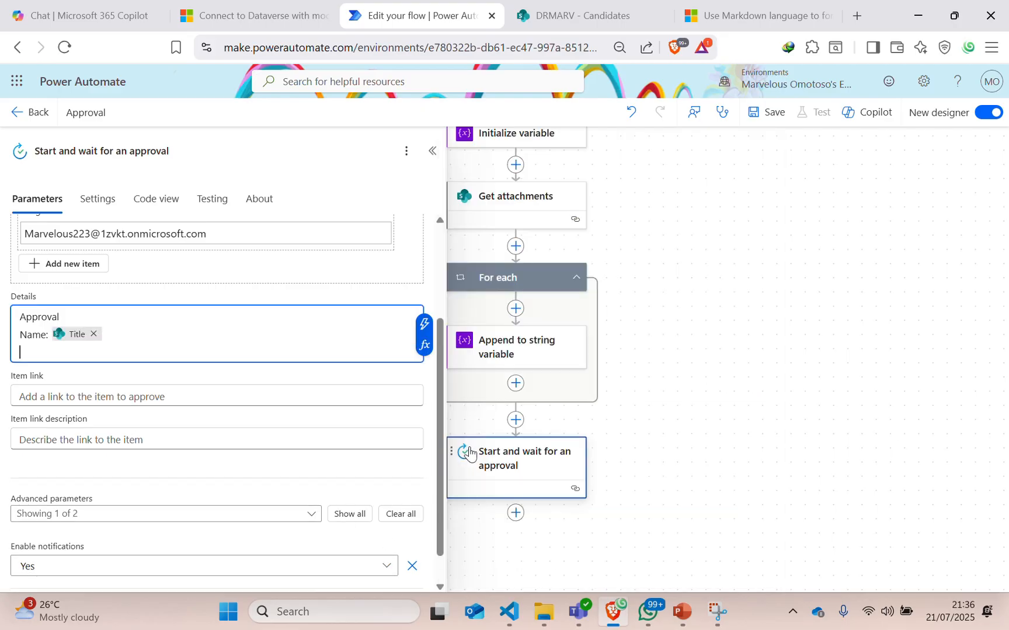
Add a Role: line to Details using the item's Role field.
{"action": "key", "text": "Return"}
{"action": "type", "text": "Role:"}
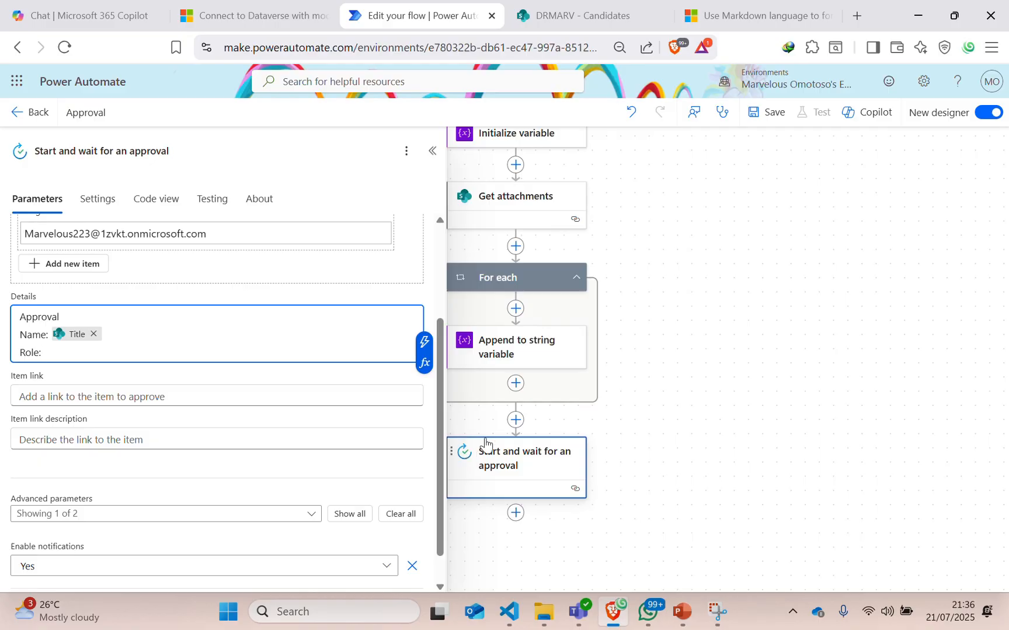
{"action": "left_click", "coordinate": [428, 353]}
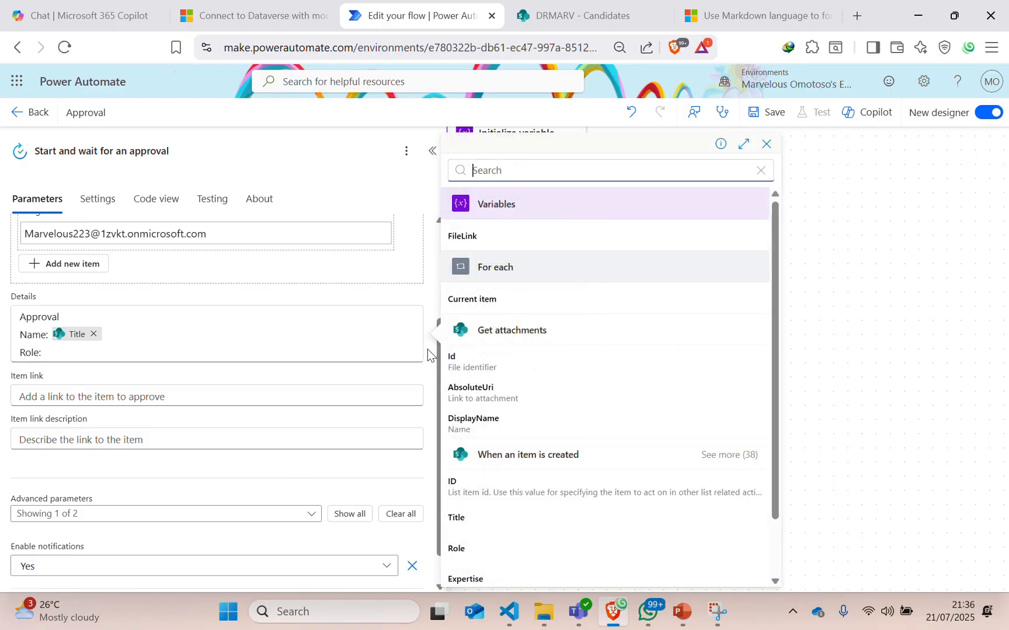
{"action": "left_click", "coordinate": [462, 558]}
Add a Files section to Details containing the FileLink variable.
{"action": "key", "text": "Return"}
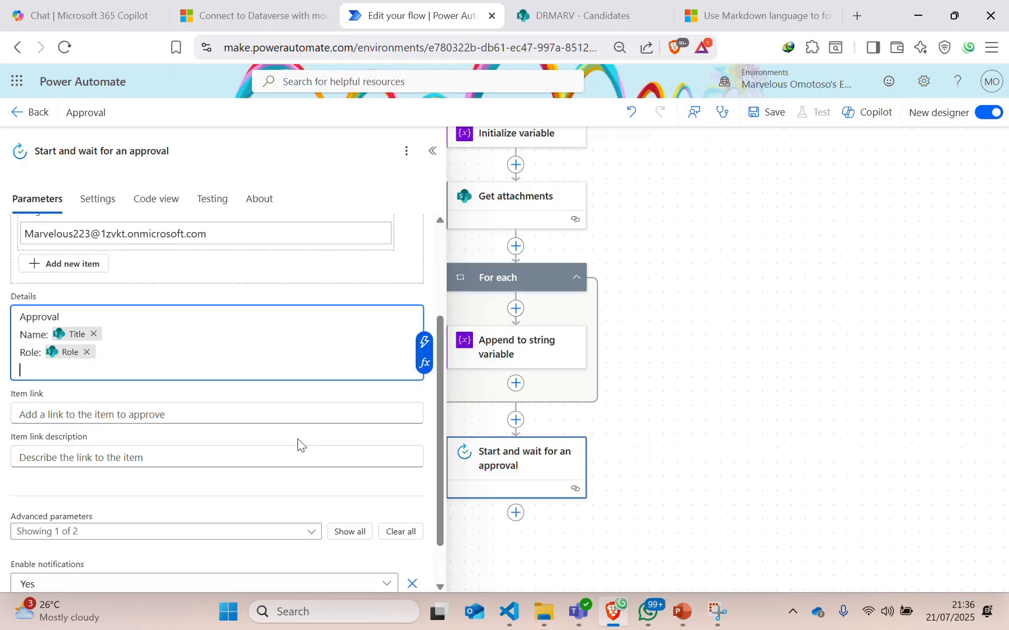
{"action": "key", "text": "Return"}
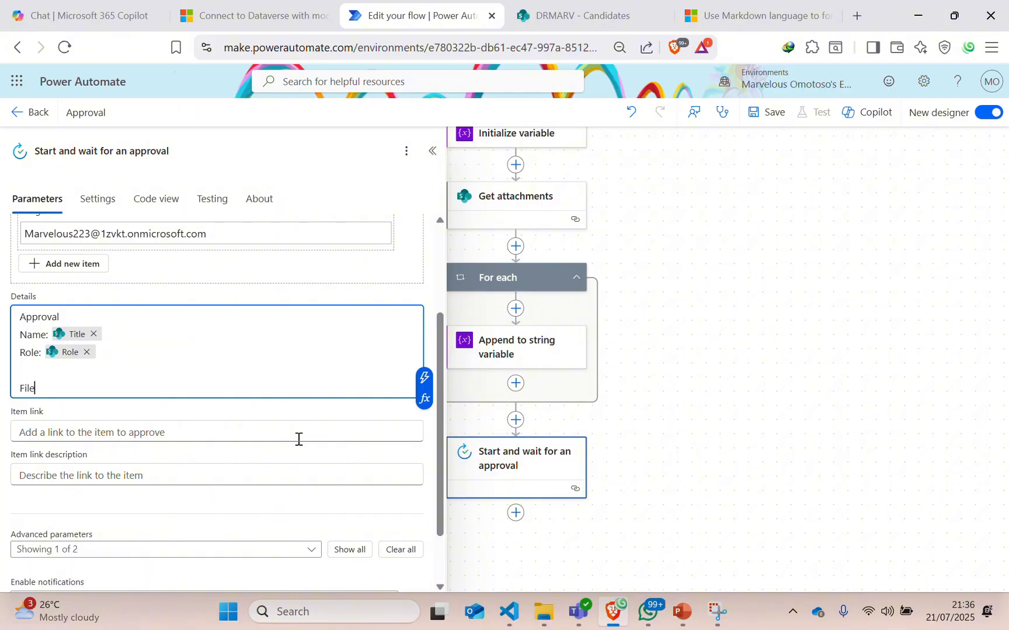
{"action": "key", "text": "Return"}
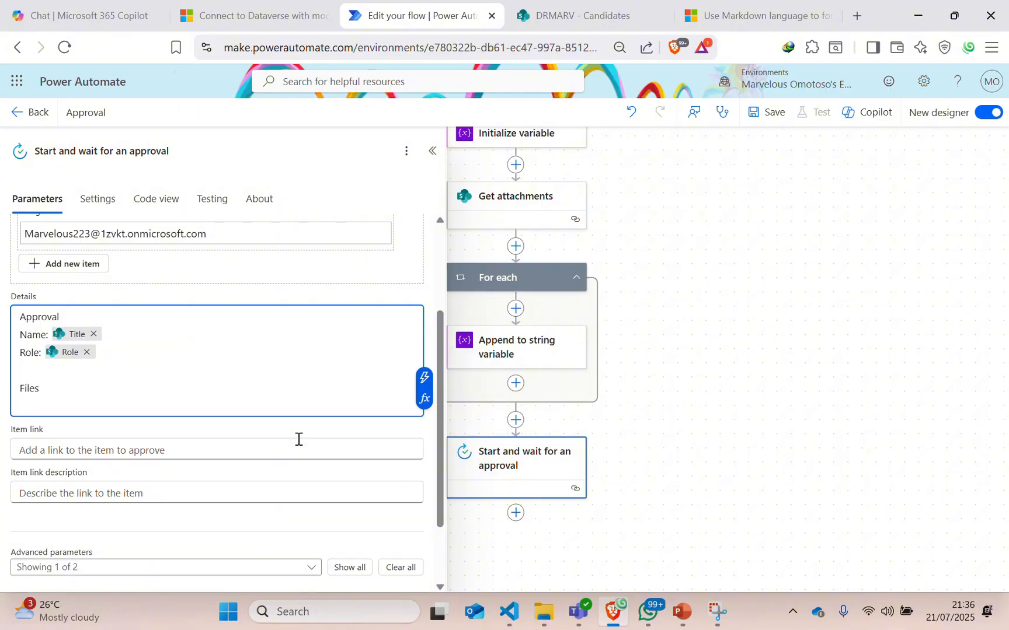
{"action": "left_click", "coordinate": [423, 377]}
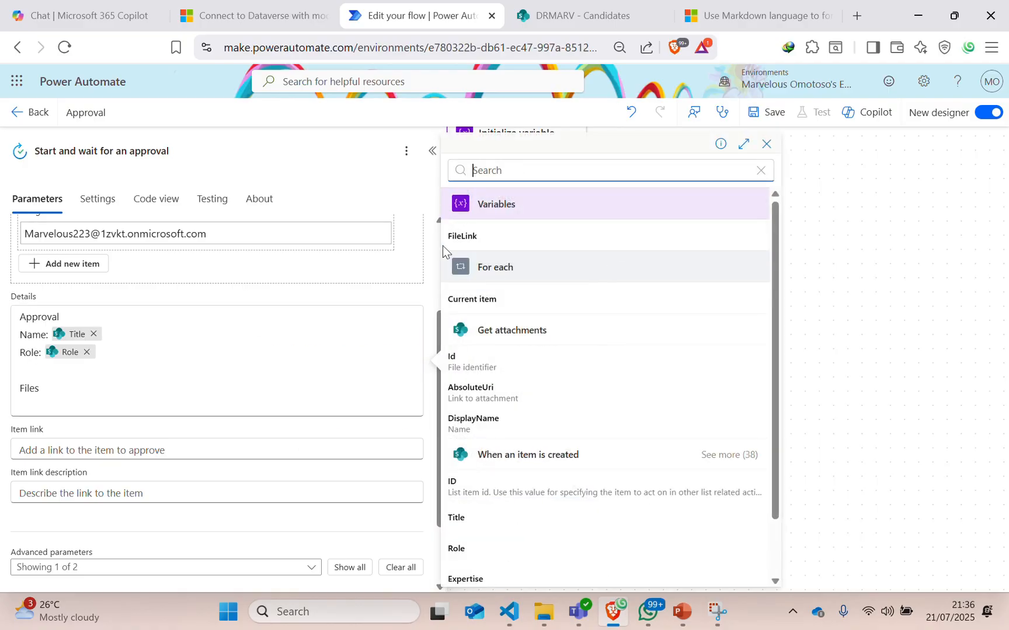
{"action": "left_click", "coordinate": [458, 239]}
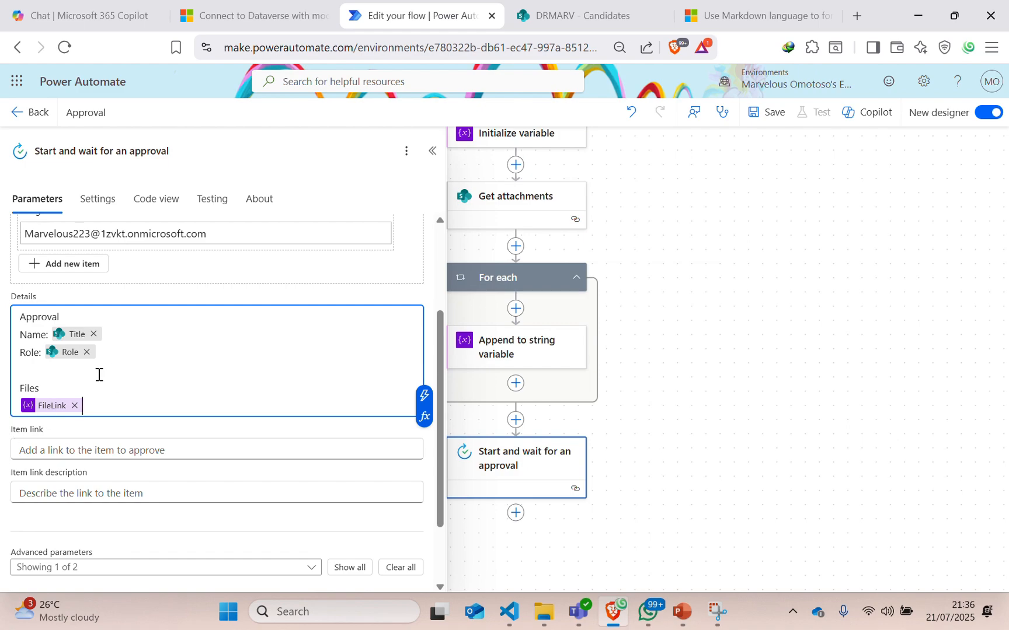
{"action": "scroll", "coordinate": [138, 502], "scroll_direction": "down", "scroll_amount": 2}
{"action": "scroll", "coordinate": [133, 445], "scroll_direction": "up", "scroll_amount": 5}
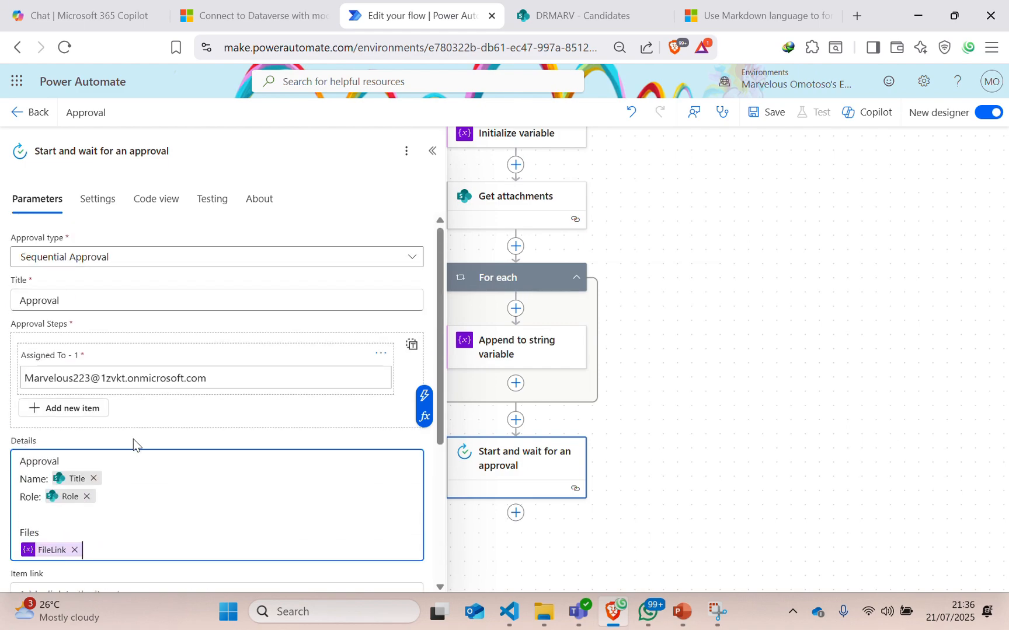
{"action": "left_click", "coordinate": [433, 151]}
{"action": "scroll", "coordinate": [703, 277], "scroll_direction": "up", "scroll_amount": 3}
{"action": "left_click_drag", "start_coordinate": [694, 303], "coordinate": [703, 339]}
{"action": "scroll", "coordinate": [710, 389], "scroll_direction": "down", "scroll_amount": 5}
{"action": "scroll", "coordinate": [703, 345], "scroll_direction": "up", "scroll_amount": 4}
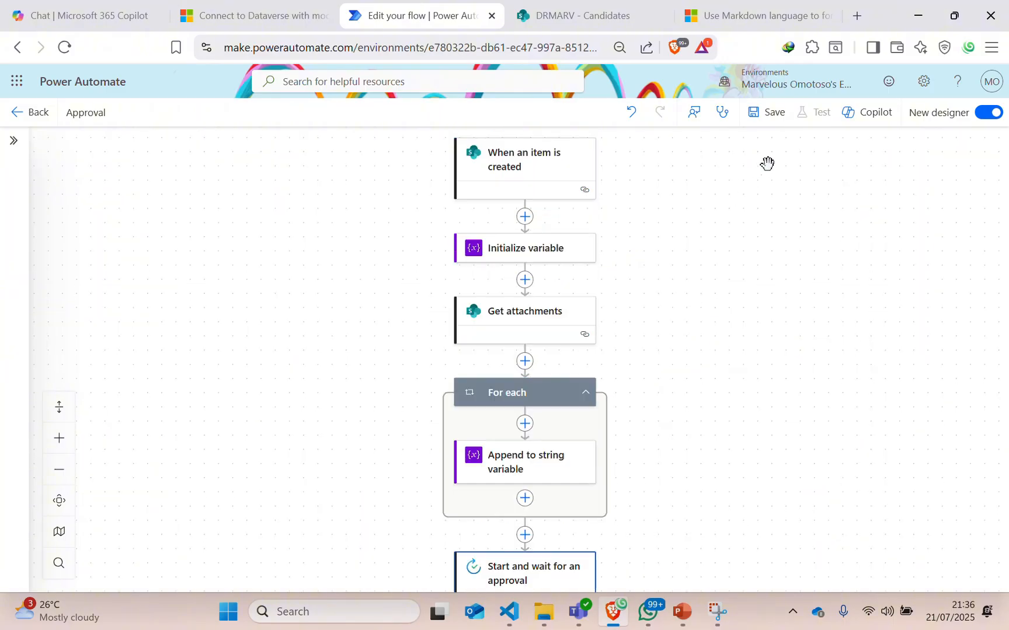
Save the flow, start a manual test, and bring up the DRMARV - Candidates list.
{"action": "left_click", "coordinate": [775, 119]}
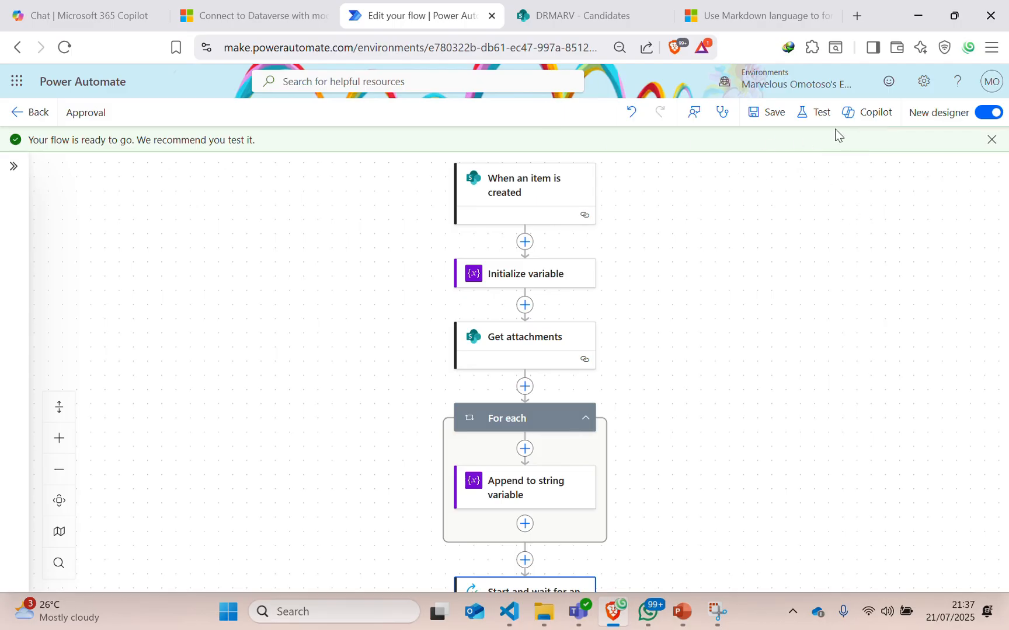
{"action": "left_click", "coordinate": [820, 112]}
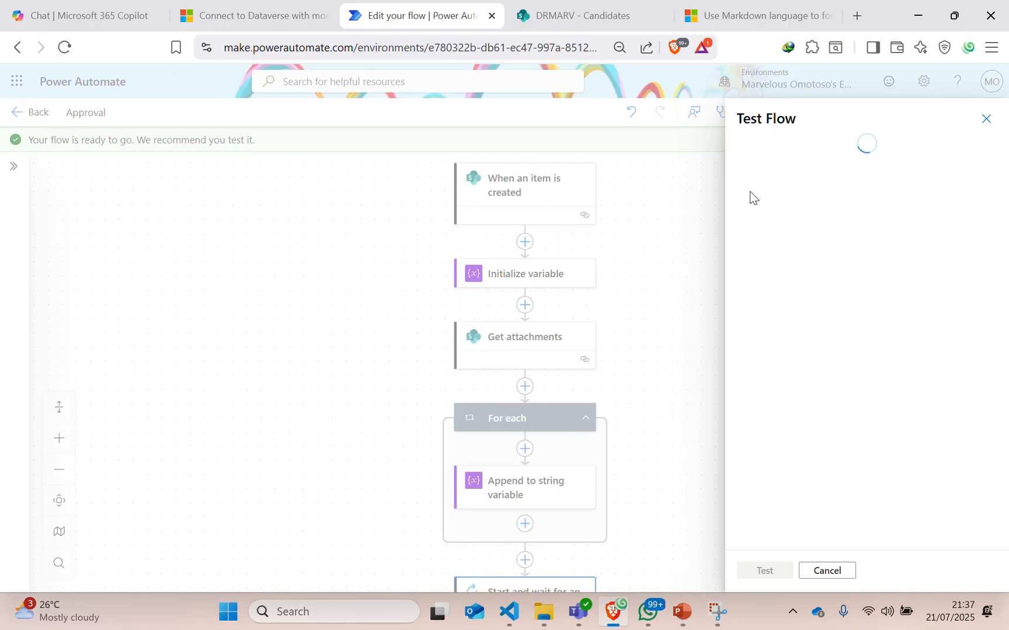
{"action": "left_click", "coordinate": [745, 150]}
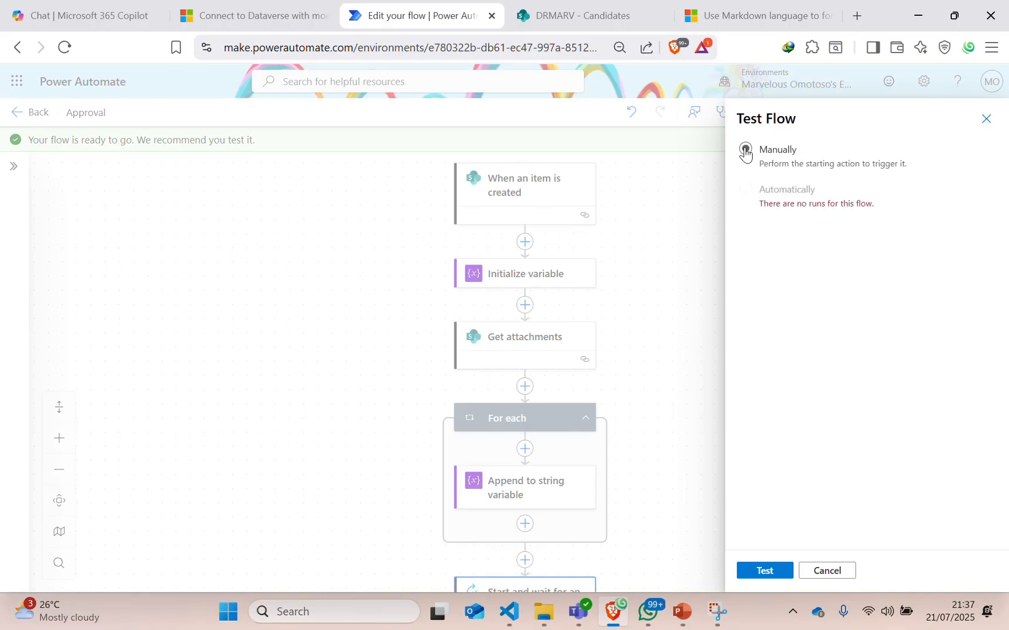
{"action": "left_click", "coordinate": [763, 571]}
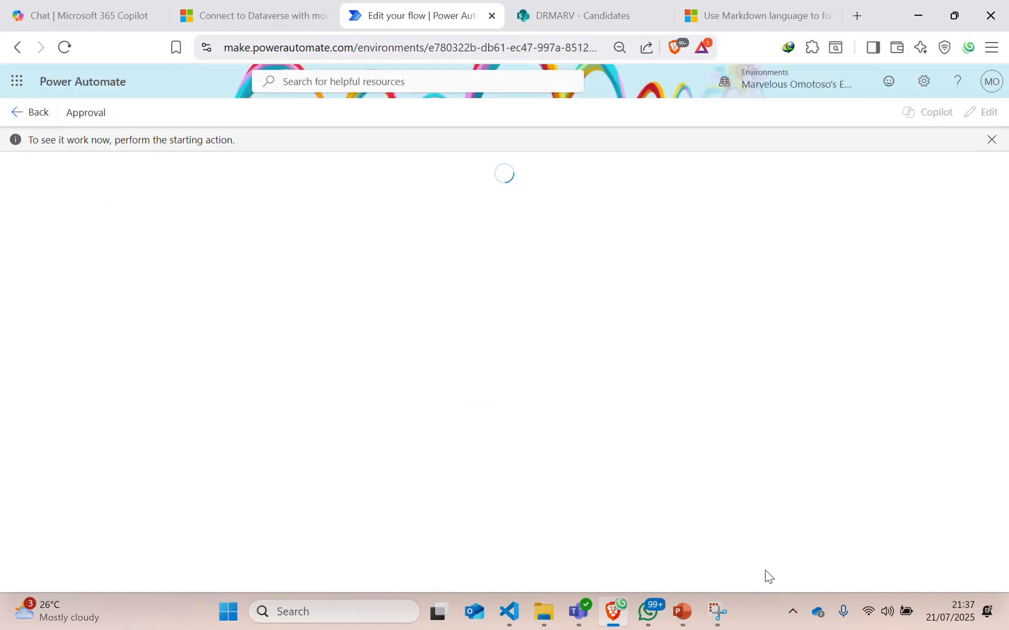
{"action": "left_click", "coordinate": [578, 16]}
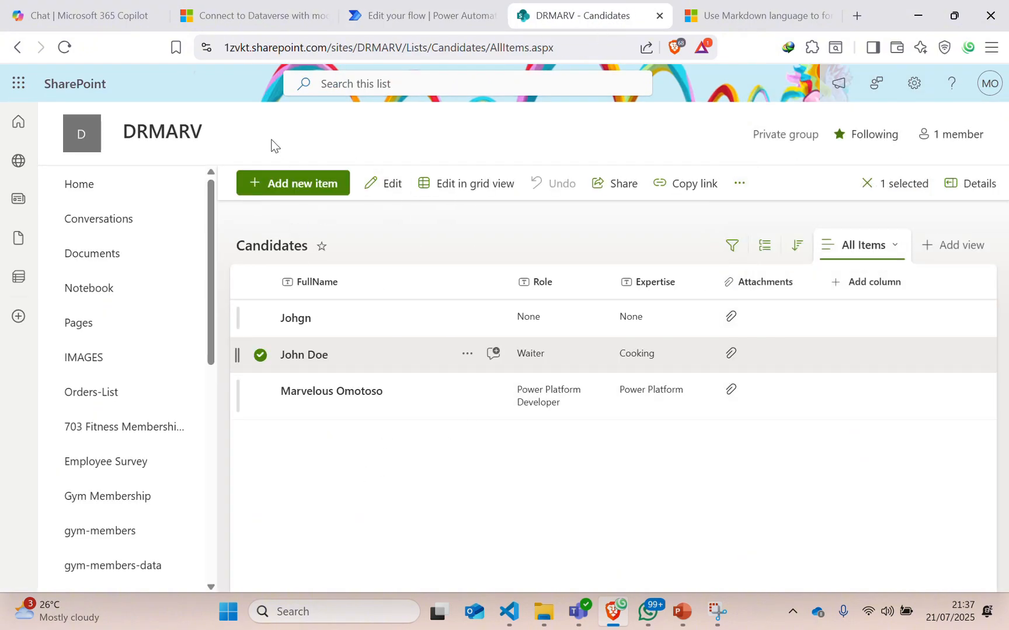
Start a new Candidates item: FullName 703 SOLUTIONS, Role POWER PLATFORM DEVELOPER, Expertise POWER PLATFORM.
{"action": "left_click", "coordinate": [284, 188]}
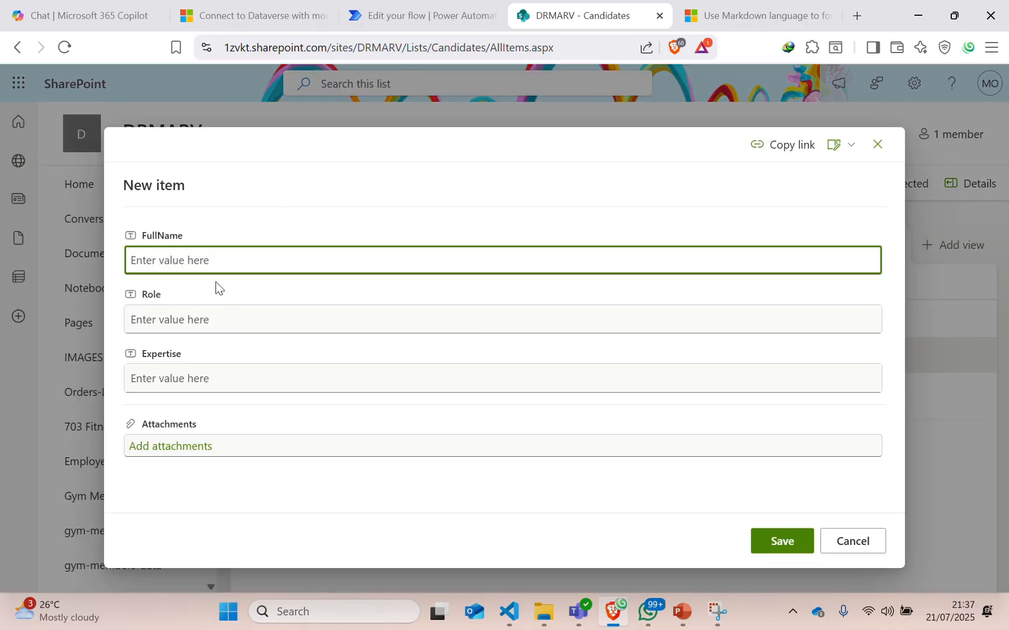
{"action": "type", "text": "O"}
{"action": "key", "text": "BackSpace"}
{"action": "type", "text": "703 SOLUTIONS"}
{"action": "left_click", "coordinate": [190, 322]}
{"action": "type", "text": "C"}
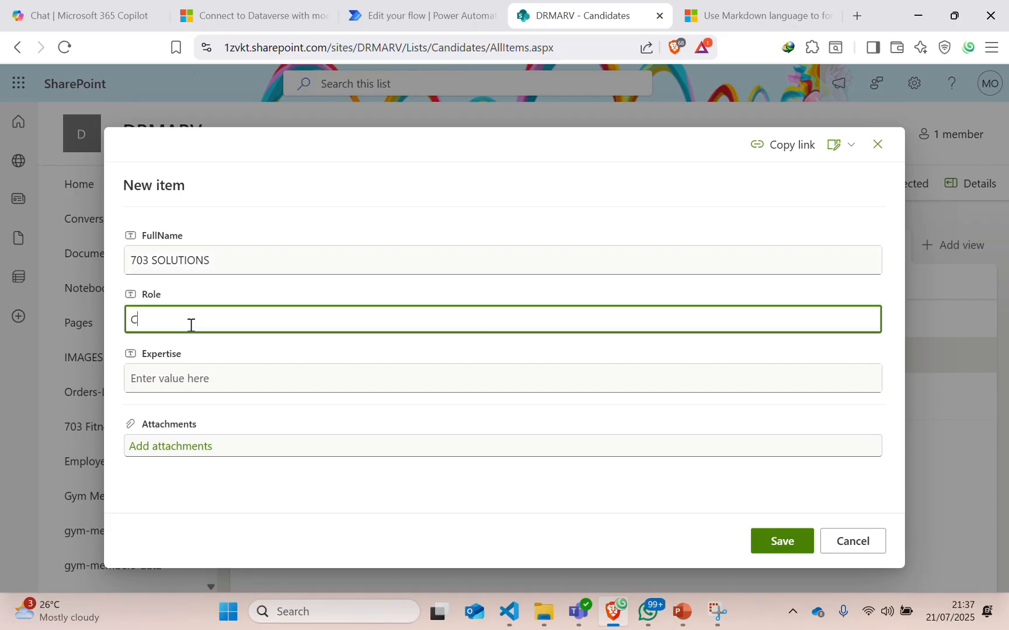
{"action": "type", "text": "E"}
{"action": "key", "text": "BackSpace"}
{"action": "type", "text": "POWER PLATFORM DEVEL"}
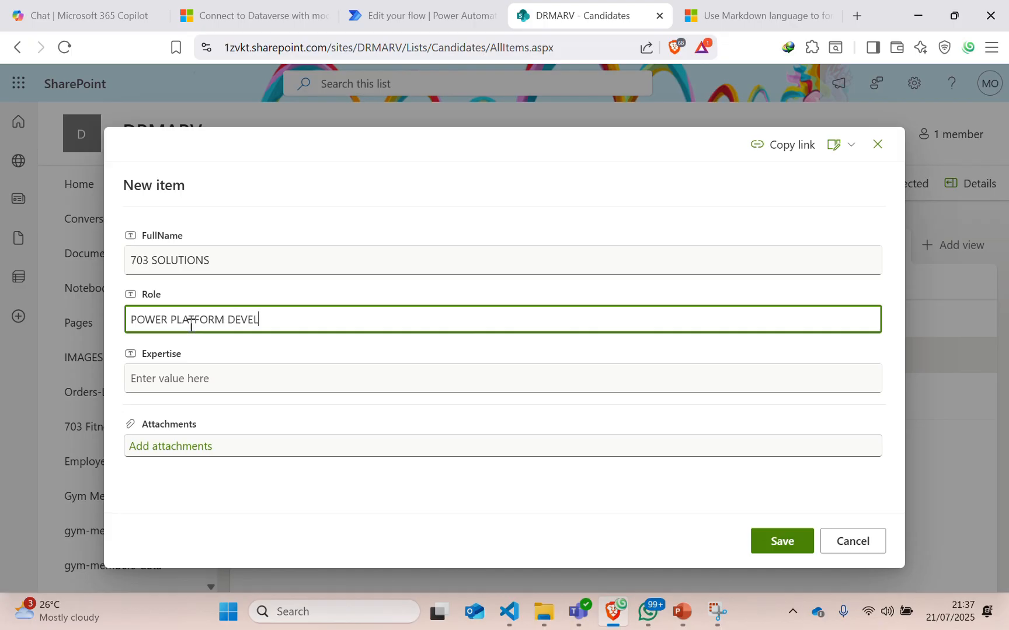
{"action": "type", "text": "OPER"}
{"action": "left_click", "coordinate": [190, 379]}
{"action": "type", "text": "POWE"}
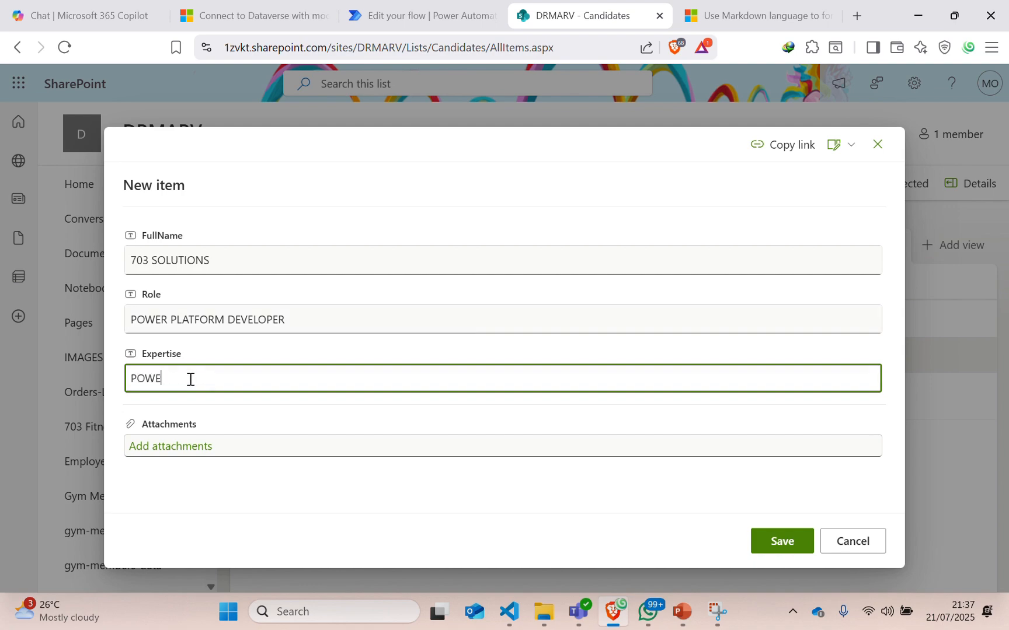
{"action": "type", "text": "R PLATFORM"}
Attach Picture1.jpg to the item and save it.
{"action": "left_click", "coordinate": [162, 446]}
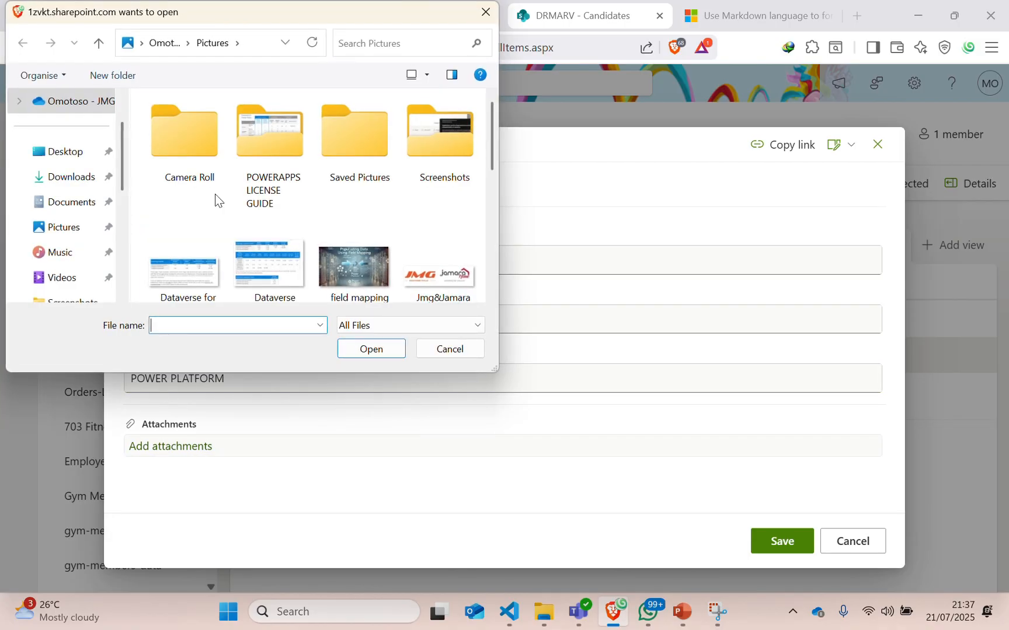
{"action": "scroll", "coordinate": [359, 263], "scroll_direction": "down", "scroll_amount": 5}
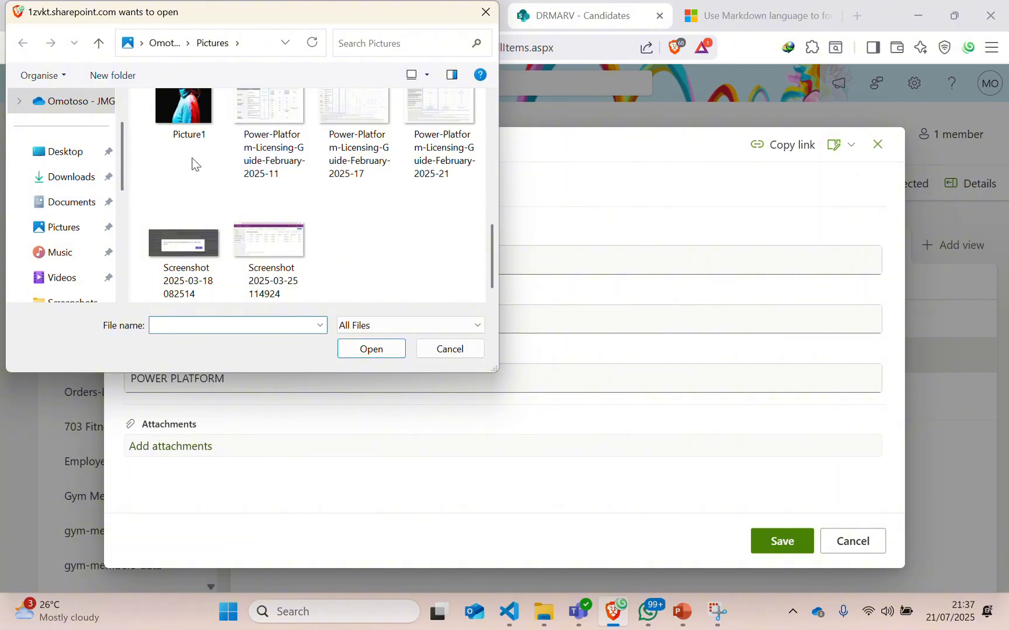
{"action": "scroll", "coordinate": [201, 134], "scroll_direction": "up", "scroll_amount": 1}
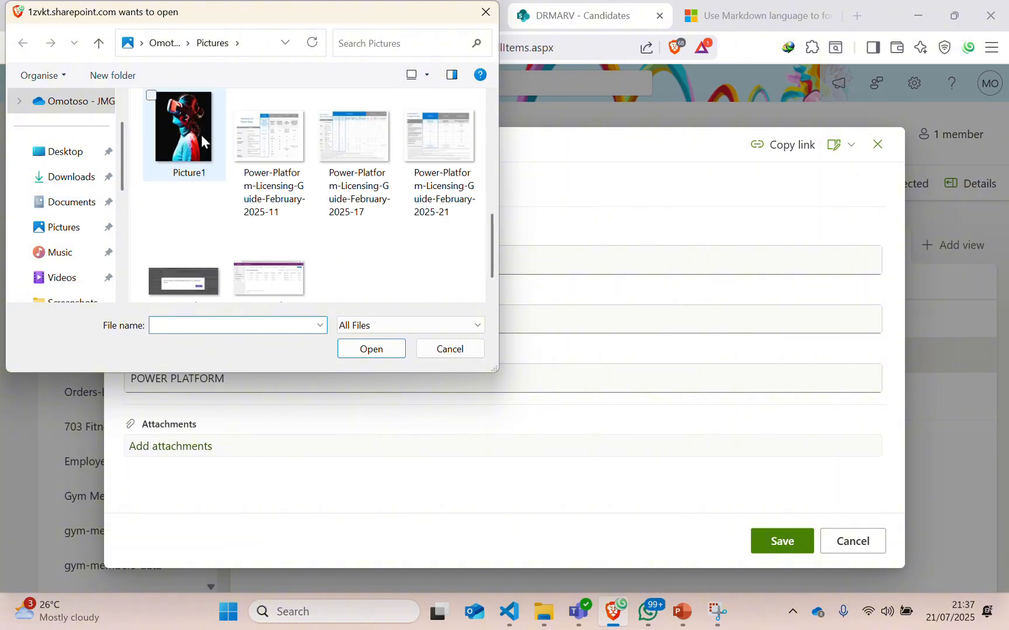
{"action": "left_click", "coordinate": [155, 97]}
{"action": "left_click", "coordinate": [363, 355]}
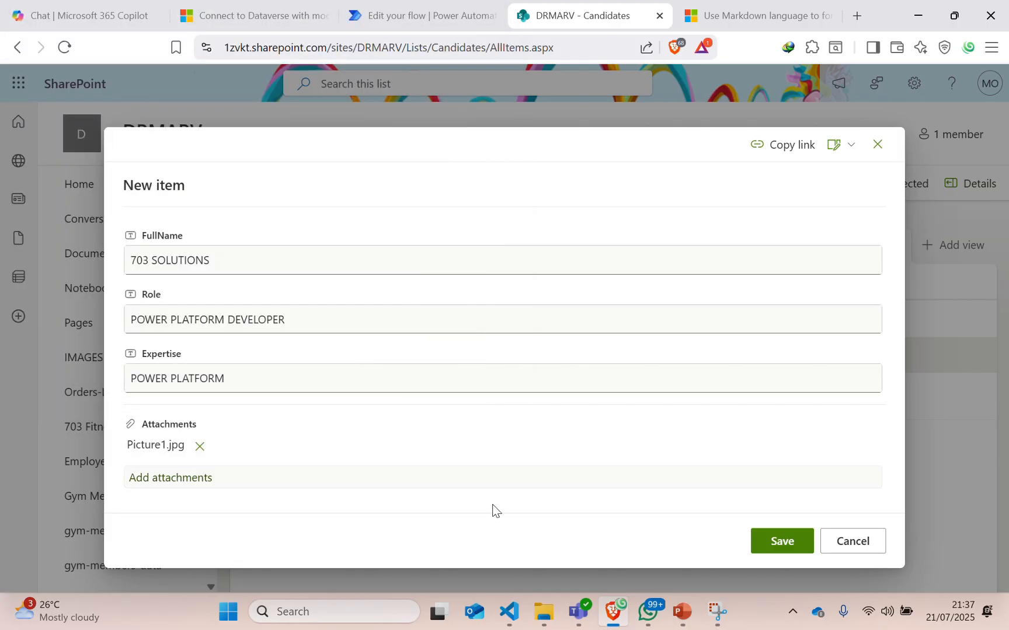
{"action": "left_click", "coordinate": [775, 545]}
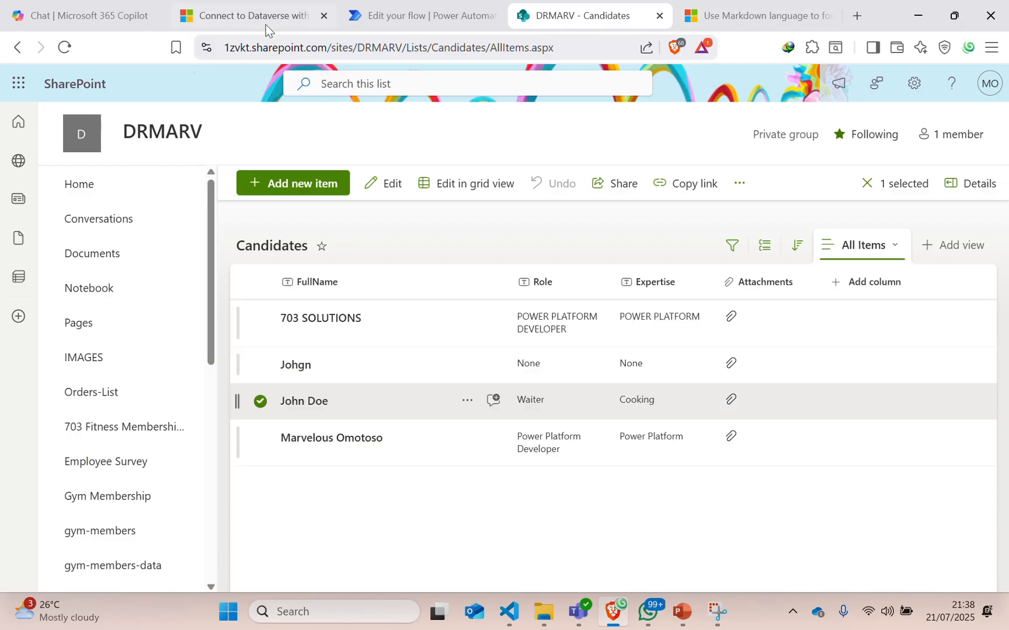
Reload the Approval flow, open its details page, and refresh the still-empty run history.
{"action": "left_click", "coordinate": [367, 22]}
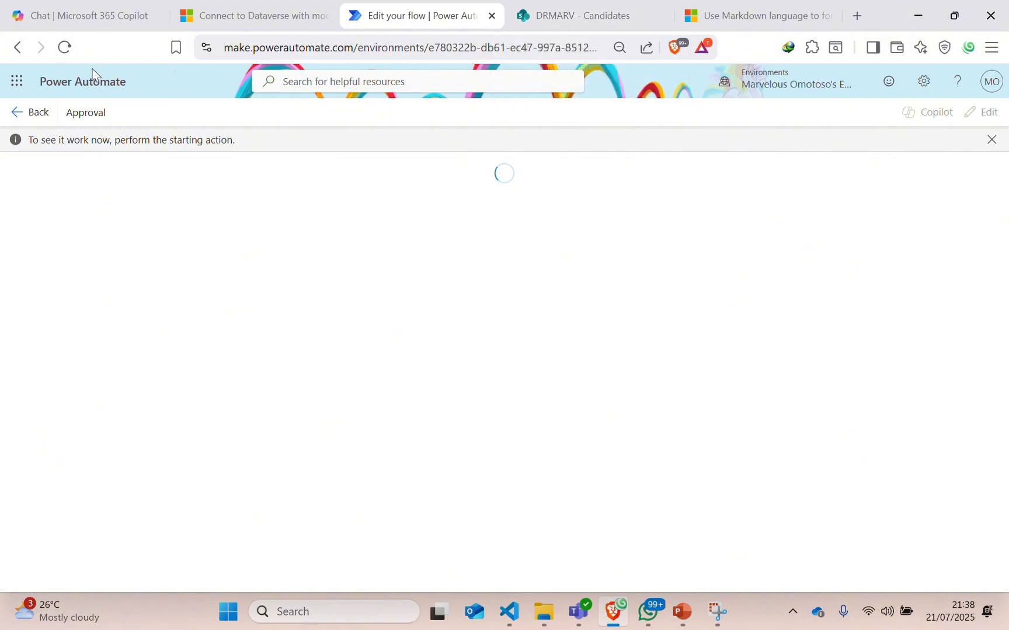
{"action": "left_click", "coordinate": [65, 48]}
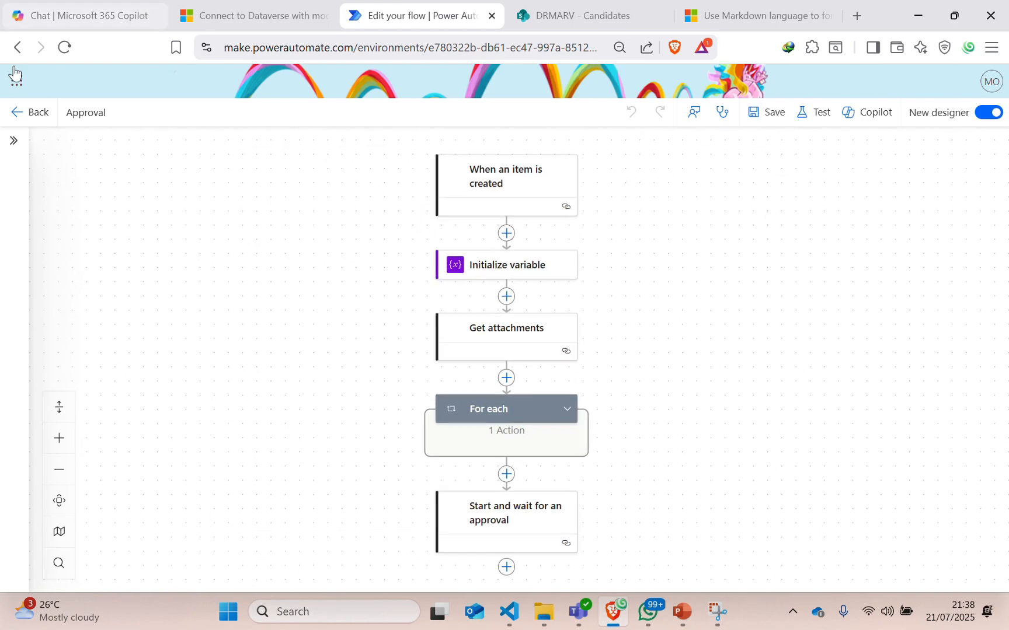
{"action": "left_click", "coordinate": [29, 114]}
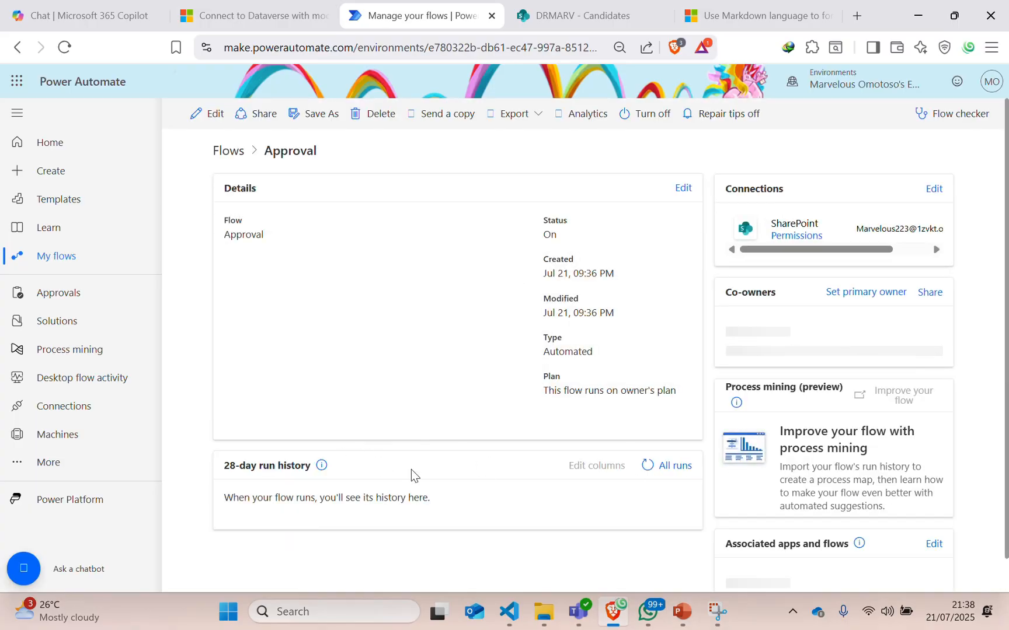
{"action": "left_click", "coordinate": [648, 467]}
{"action": "left_click", "coordinate": [648, 466]}
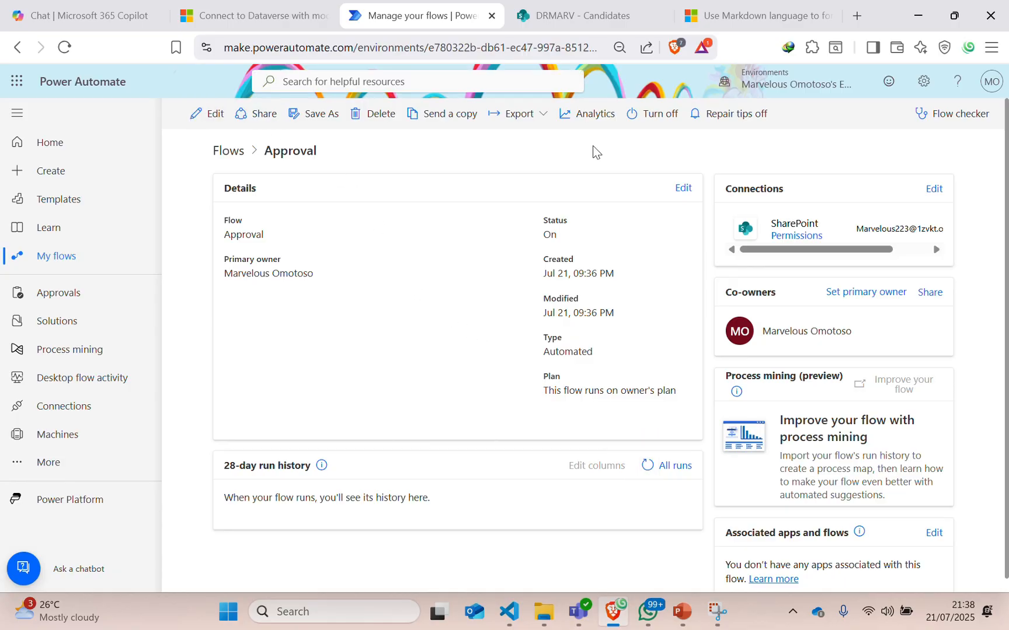
Open the Approval flow in the editor and save it again.
{"action": "left_click", "coordinate": [213, 113]}
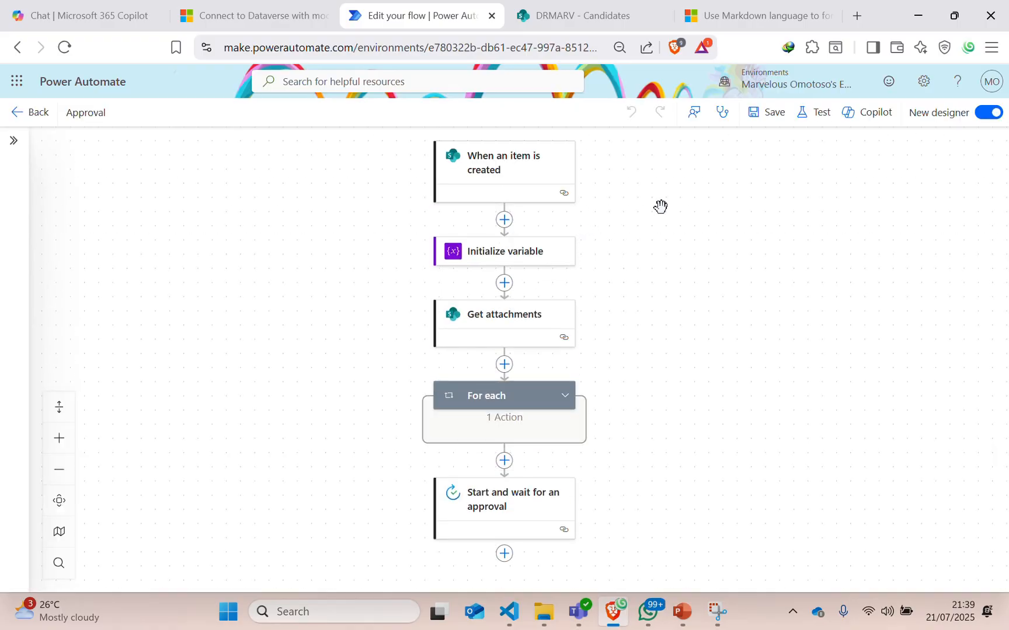
{"action": "scroll", "coordinate": [633, 326], "scroll_direction": "down", "scroll_amount": 5}
{"action": "scroll", "coordinate": [619, 397], "scroll_direction": "up", "scroll_amount": 5}
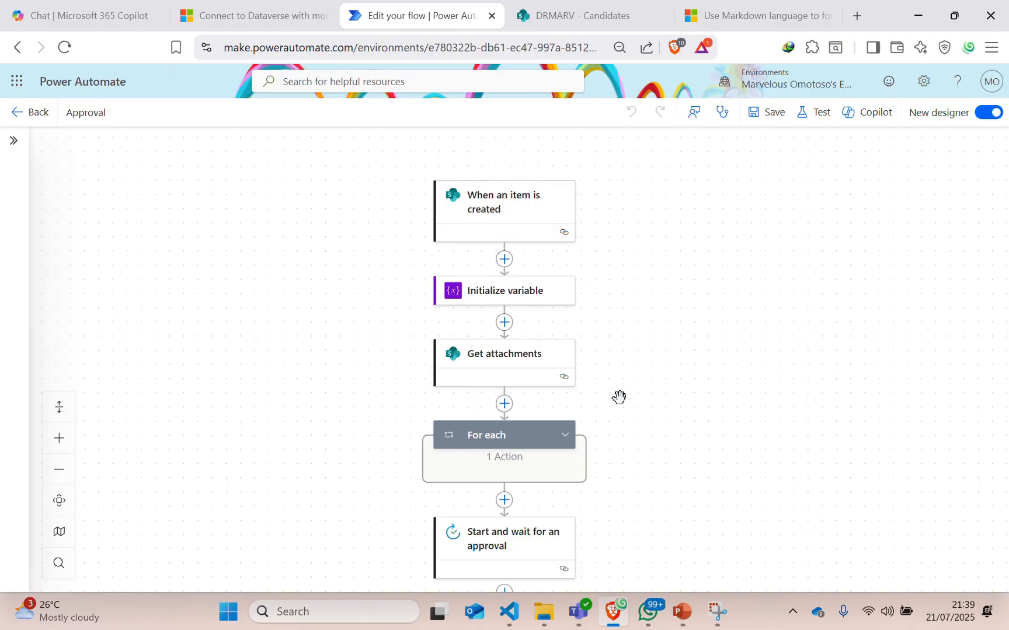
{"action": "scroll", "coordinate": [624, 400], "scroll_direction": "up", "scroll_amount": 3}
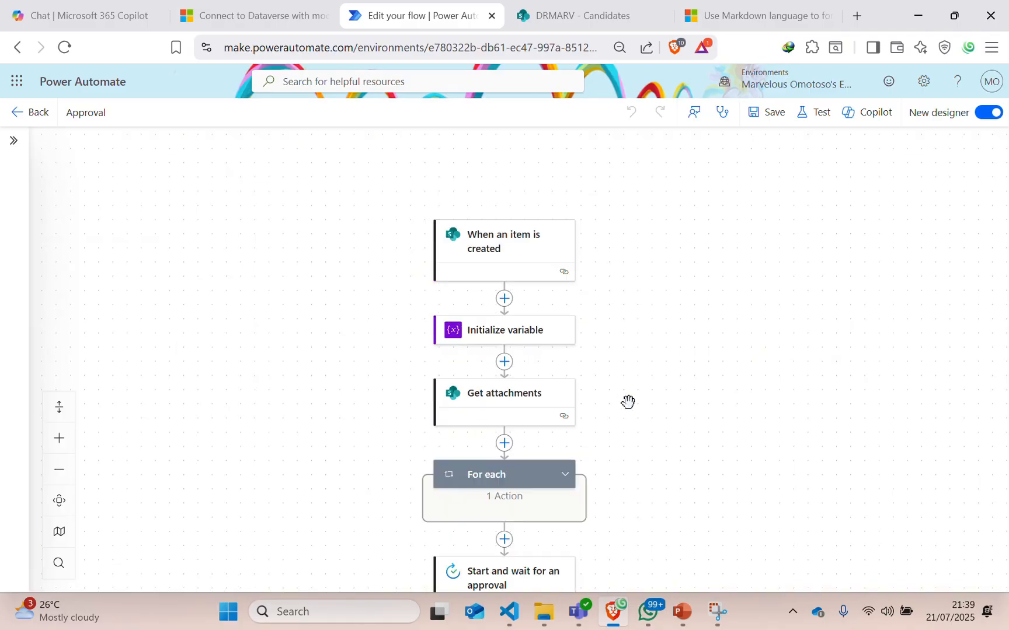
{"action": "left_click", "coordinate": [780, 119]}
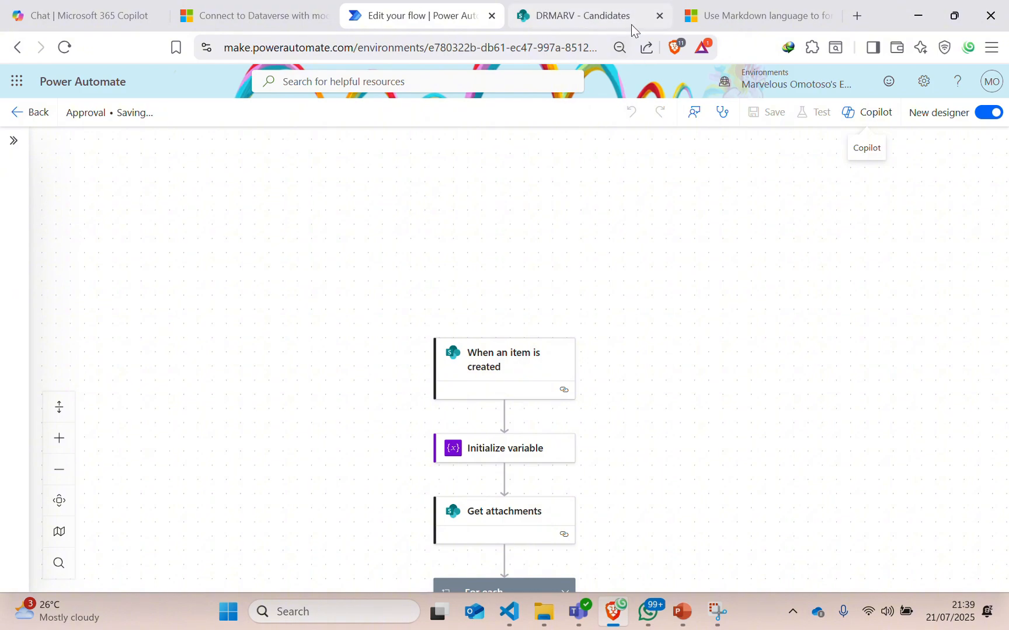
Confirm the trigger watches the Candidates list, then go back to the SharePoint Candidates list.
{"action": "left_click", "coordinate": [505, 375]}
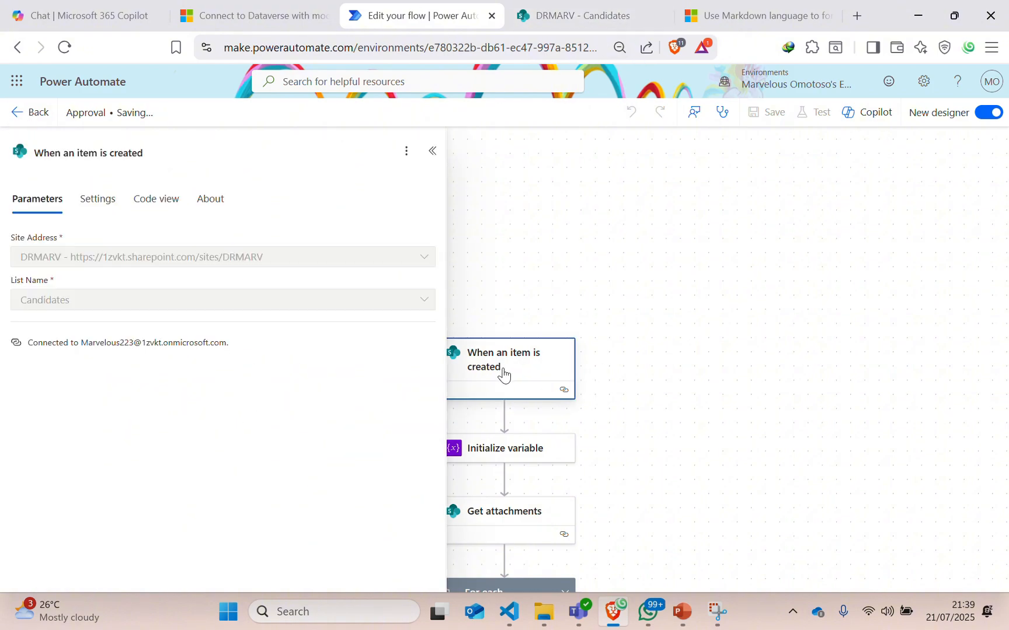
{"action": "left_click", "coordinate": [435, 153]}
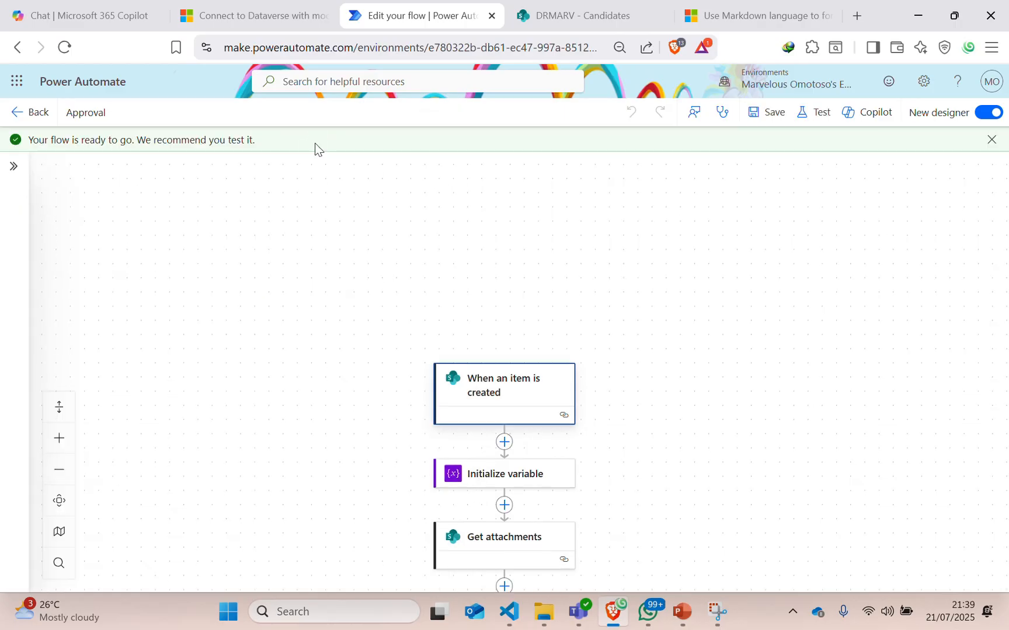
{"action": "left_click", "coordinate": [36, 120]}
{"action": "left_click", "coordinate": [622, 19]}
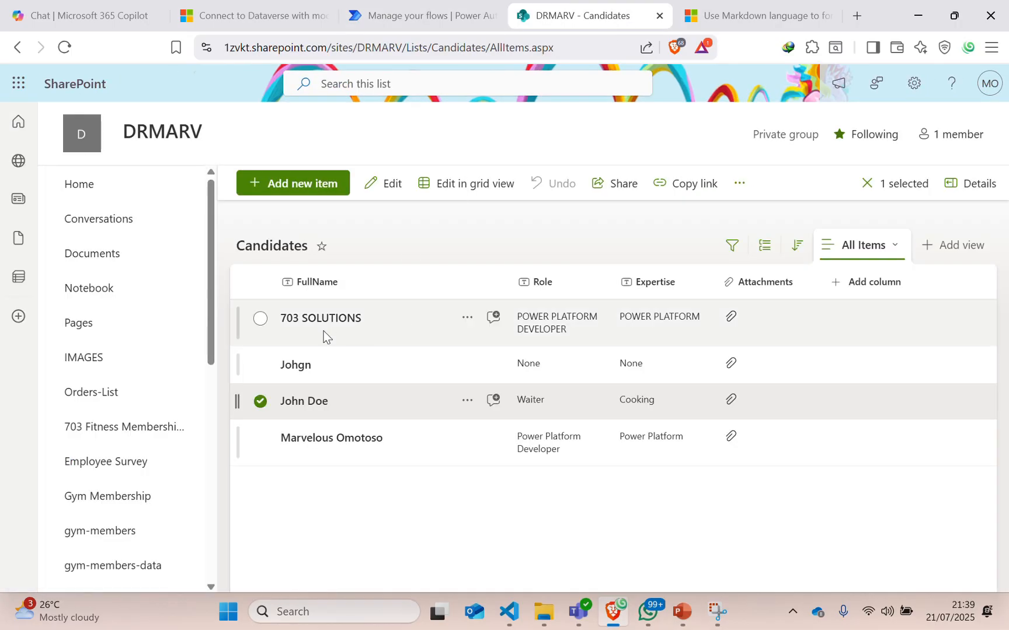
Start a new Candidates item named 703 TECH SOLUTIONS.
{"action": "left_click", "coordinate": [267, 170]}
{"action": "type", "text": "703"}
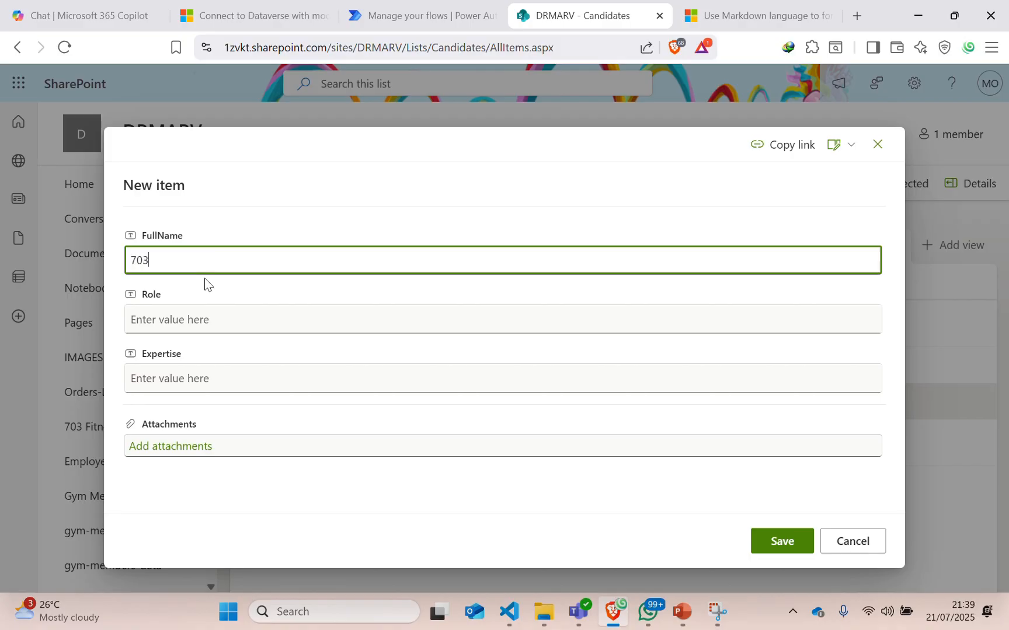
{"action": "type", "text": " TECH SOLYUTIONS"}
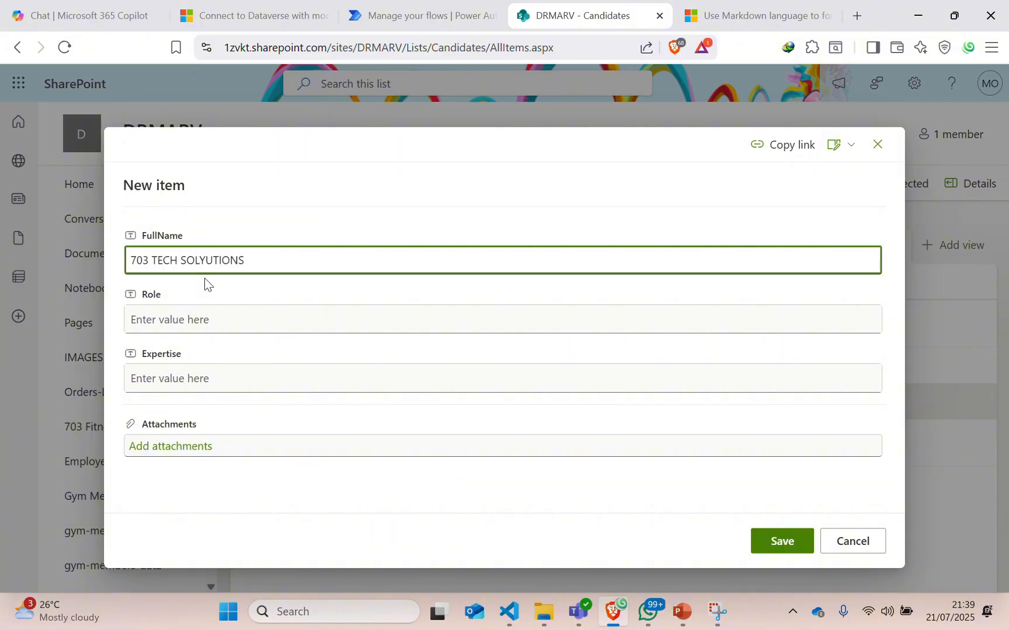
{"action": "key", "text": "BackSpace"}
{"action": "key", "text": "BackSpace"}
{"action": "key", "text": "BackSpace"}
{"action": "key", "text": "BackSpace"}
{"action": "key", "text": "BackSpace"}
{"action": "key", "text": "BackSpace"}
{"action": "key", "text": "BackSpace"}
{"action": "type", "text": "UTIONS"}
Enter CEO as both the Role and the Expertise.
{"action": "left_click", "coordinate": [181, 324]}
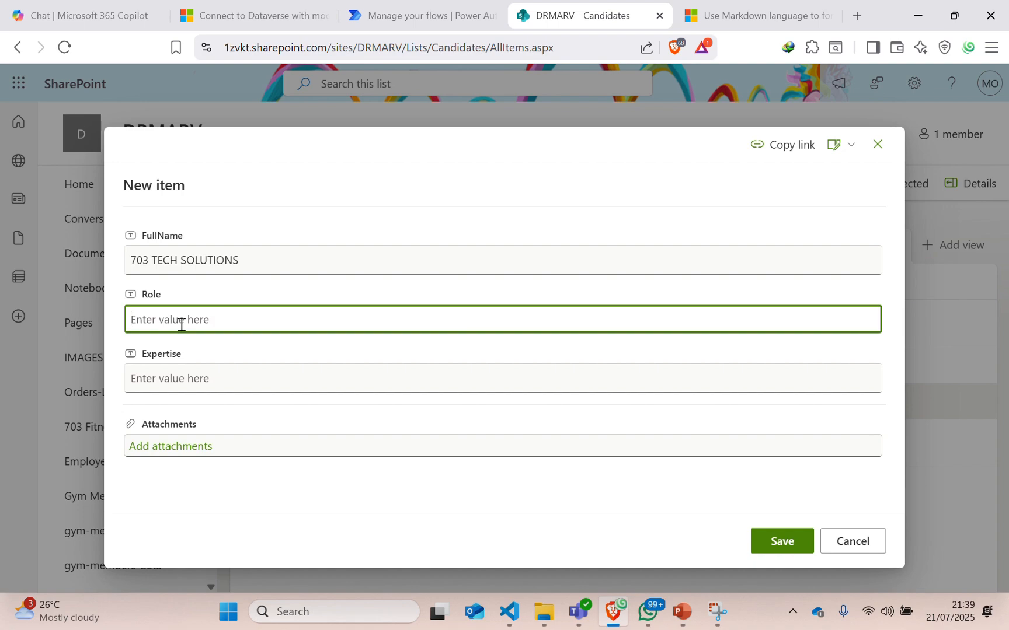
{"action": "type", "text": "PO"}
{"action": "key", "text": "BackSpace"}
{"action": "key", "text": "BackSpace"}
{"action": "type", "text": "DEVELO"}
{"action": "key", "text": "ctrl+BackSpace"}
{"action": "type", "text": "CEO"}
{"action": "key", "text": "Tab"}
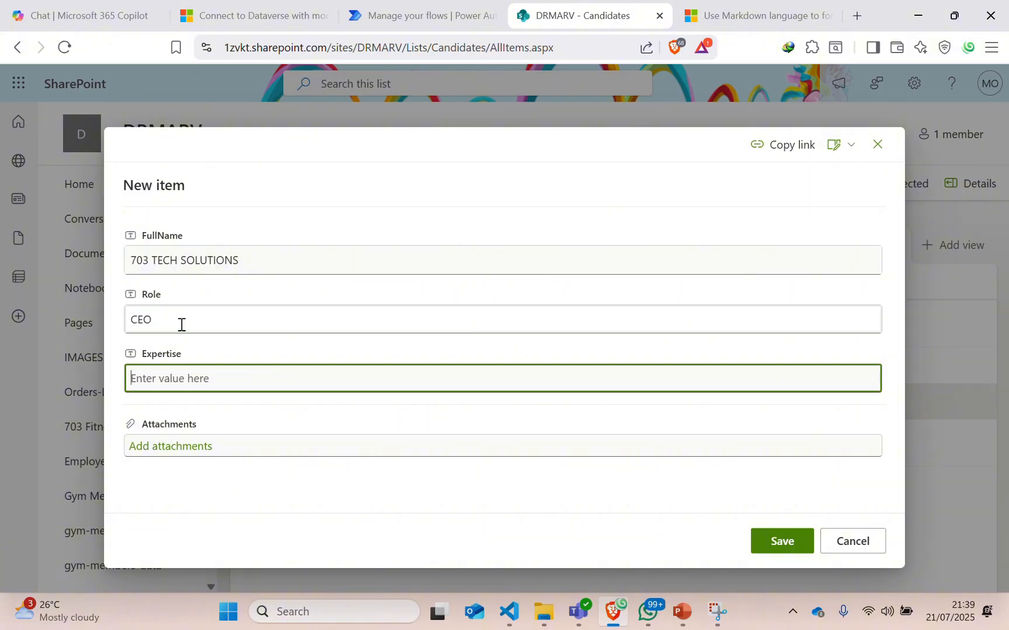
{"action": "type", "text": "CEO"}
Attach Picture1.jpg to the item and save it.
{"action": "left_click", "coordinate": [150, 447]}
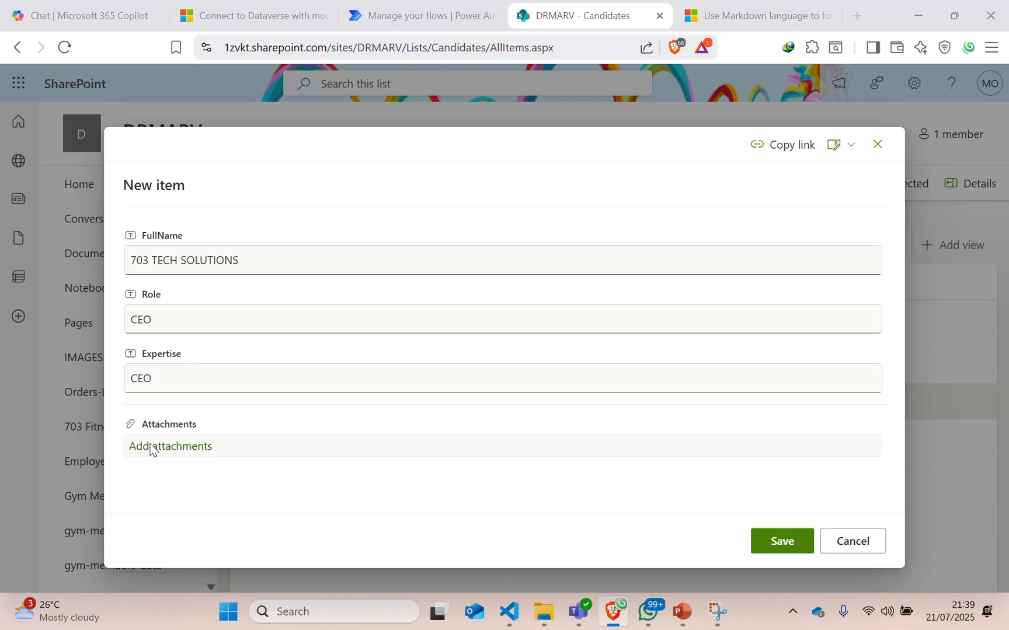
{"action": "scroll", "coordinate": [301, 232], "scroll_direction": "down", "scroll_amount": 10}
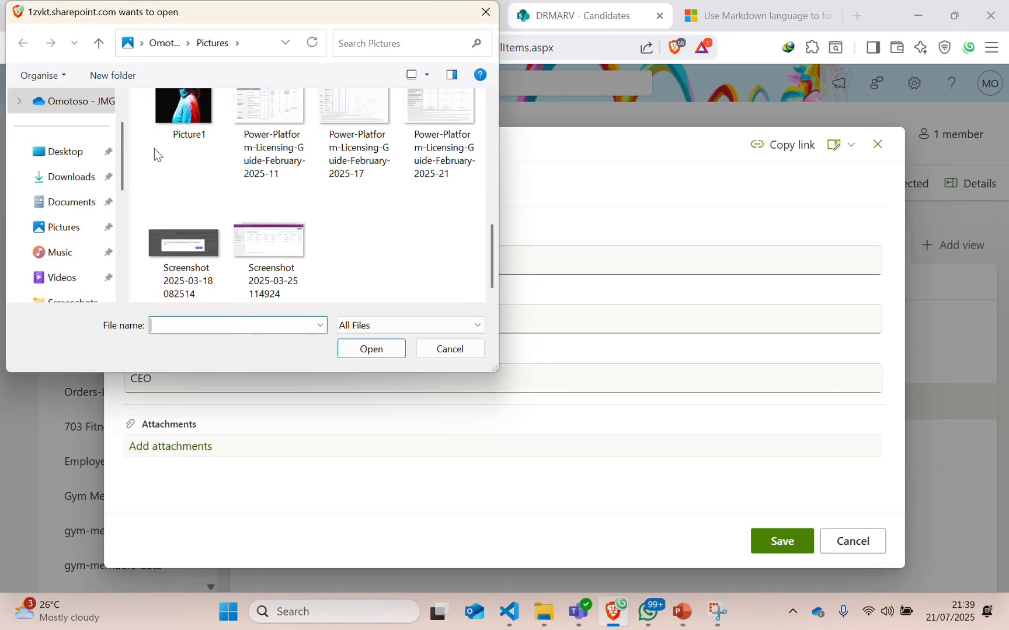
{"action": "left_click", "coordinate": [184, 117]}
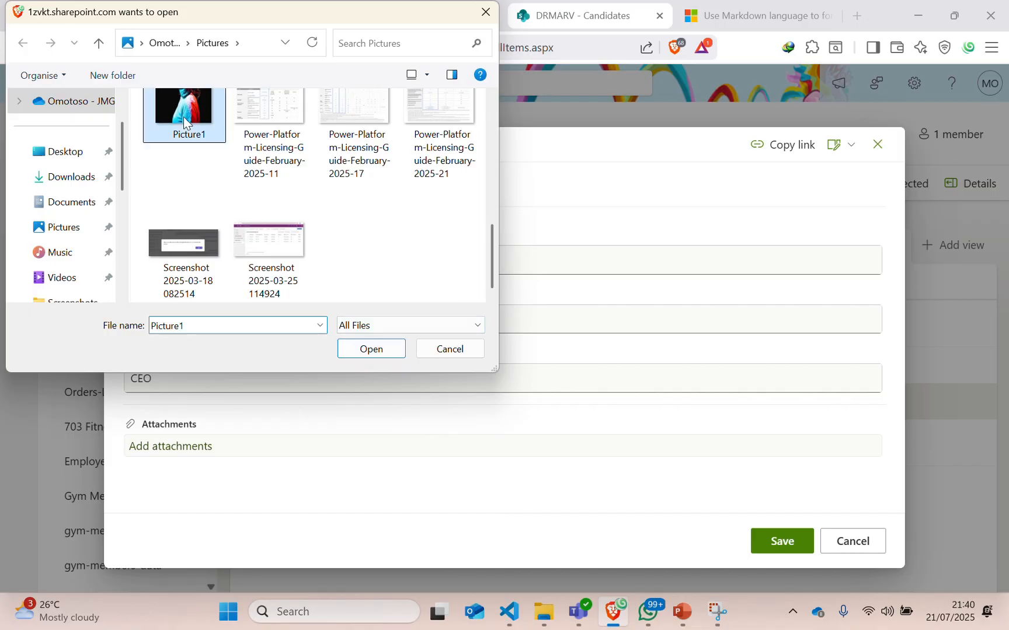
{"action": "left_click", "coordinate": [371, 349]}
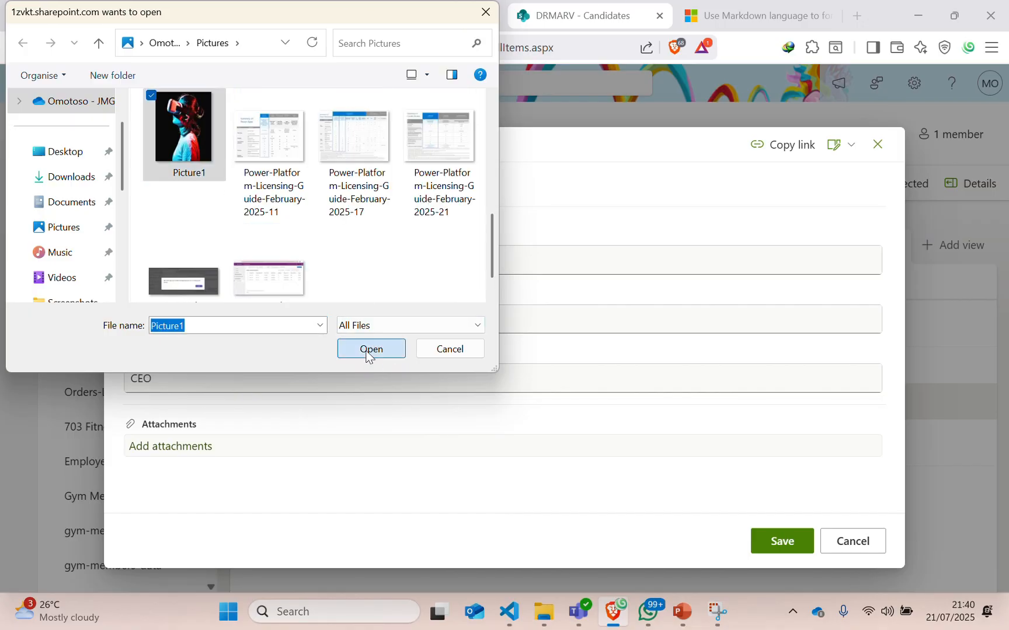
{"action": "left_click", "coordinate": [775, 543]}
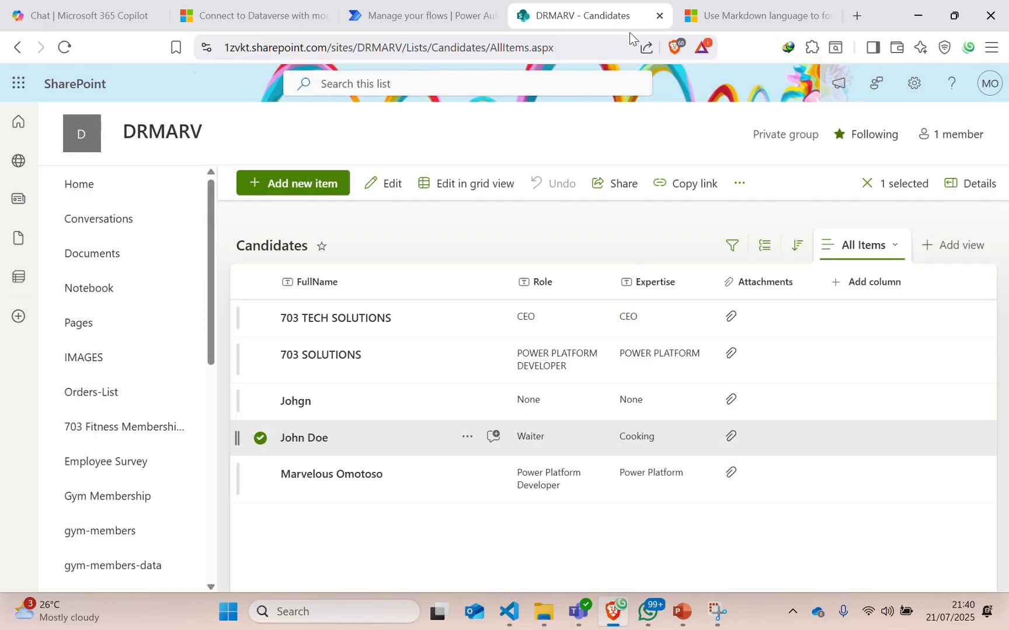
Go to the Approval flow's details page and refresh All runs, which still shows no runs.
{"action": "left_click", "coordinate": [409, 15]}
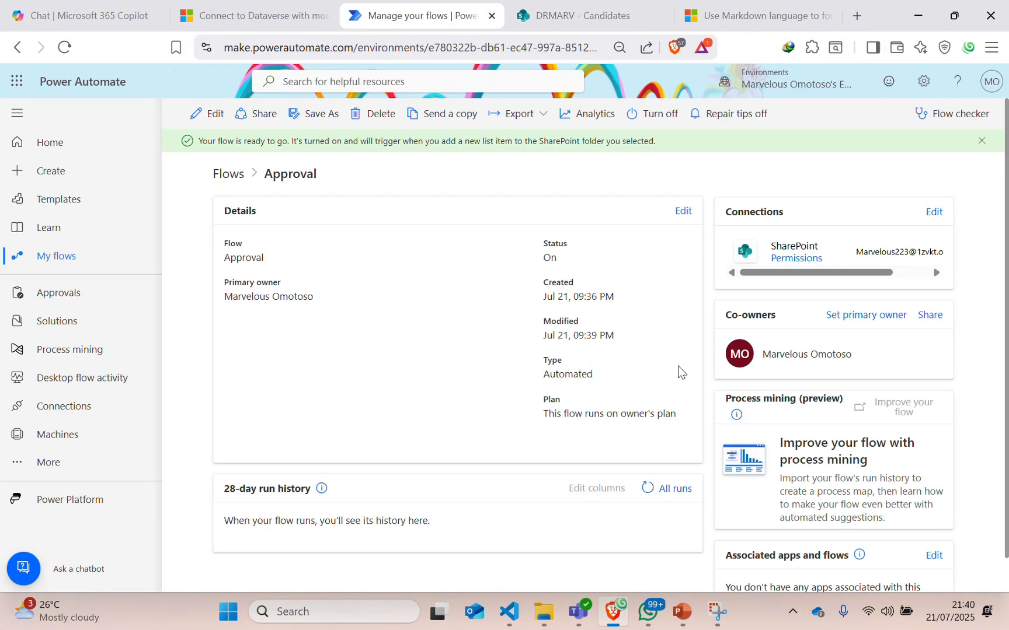
{"action": "left_click", "coordinate": [646, 489]}
Open the Approval flow in the editor and inspect the When an item is created trigger.
{"action": "left_click", "coordinate": [208, 114]}
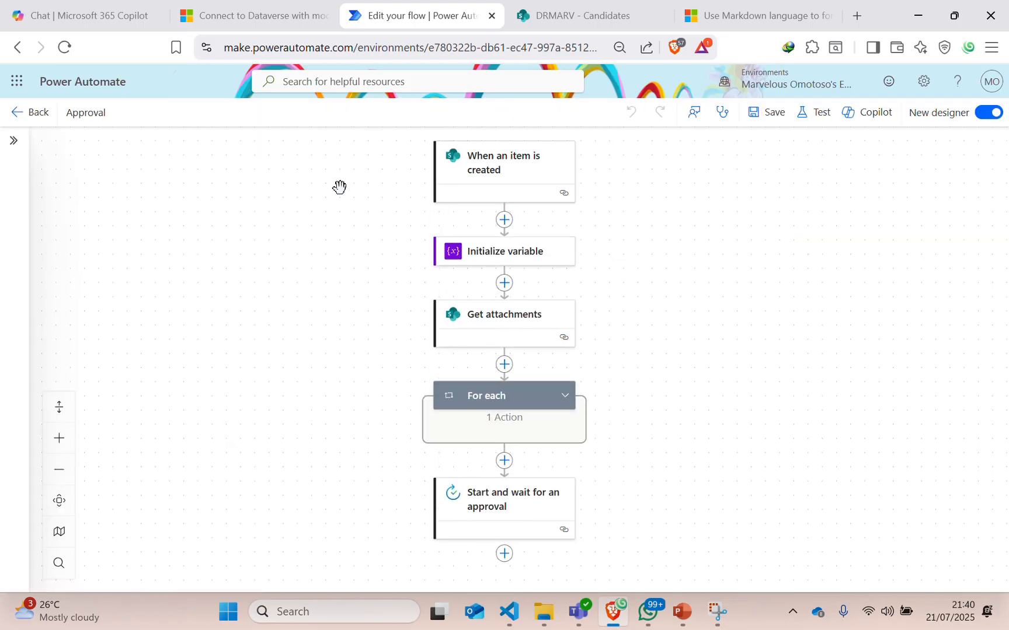
{"action": "left_click", "coordinate": [516, 171]}
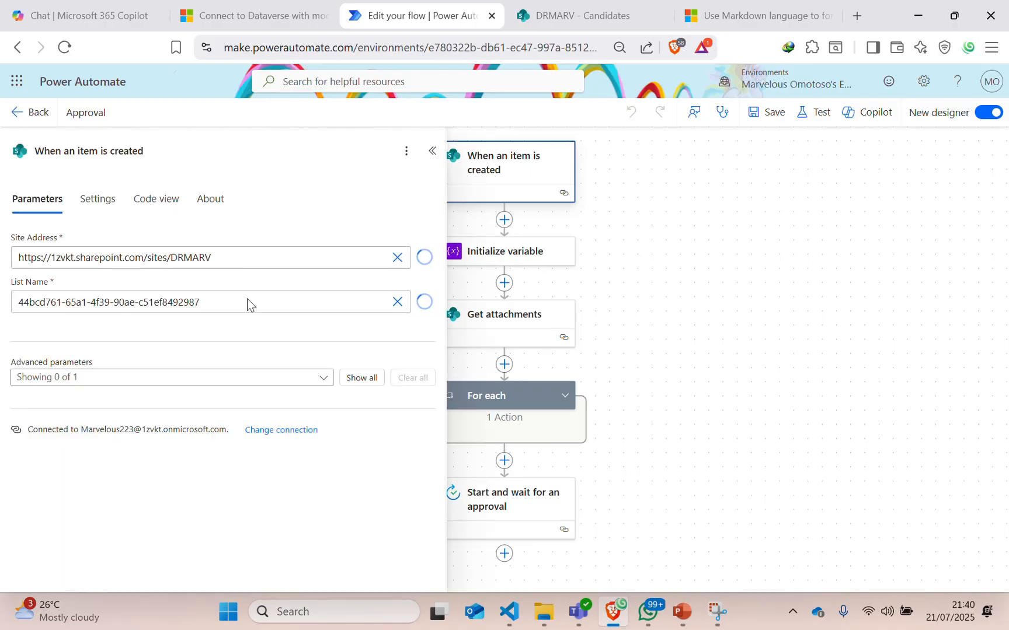
{"action": "left_click", "coordinate": [432, 154]}
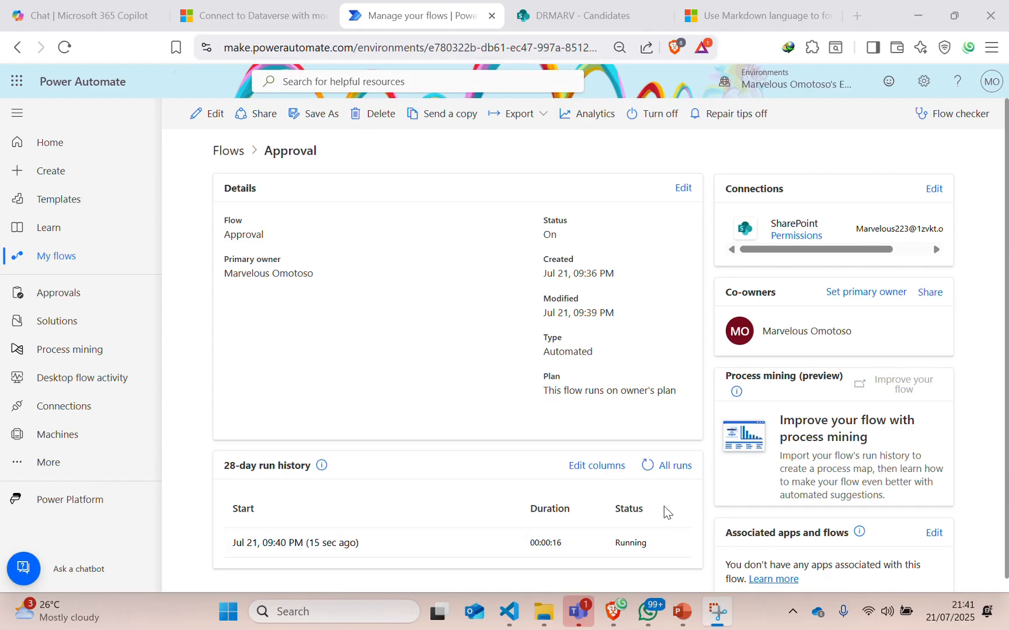
Refresh the run history, then open the new 703 TECH SOLUTIONS approval request in Teams.
{"action": "left_click", "coordinate": [645, 469]}
{"action": "left_click", "coordinate": [647, 467]}
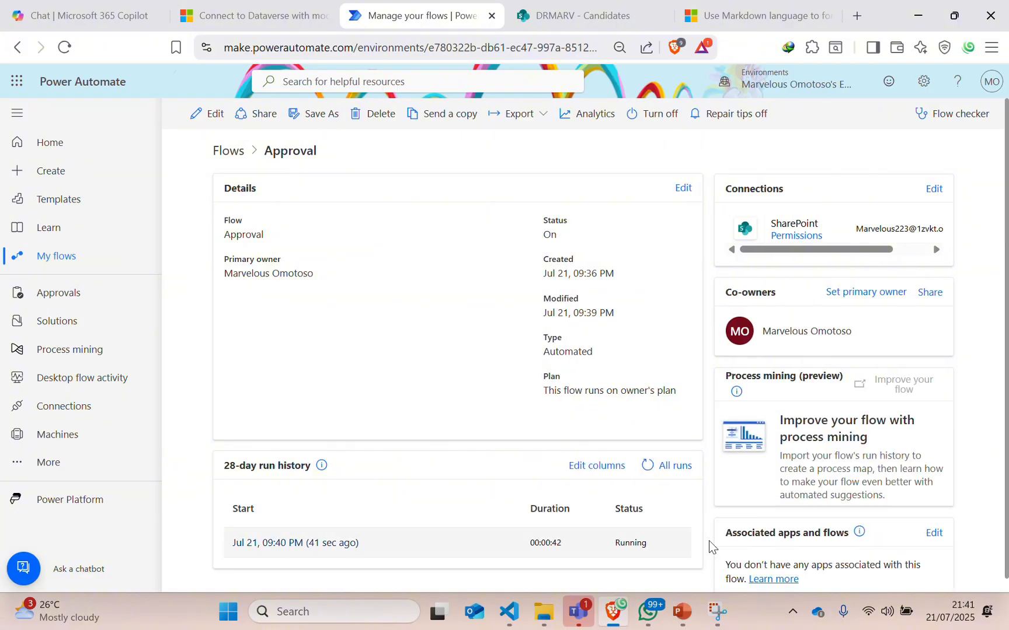
{"action": "left_click", "coordinate": [578, 616]}
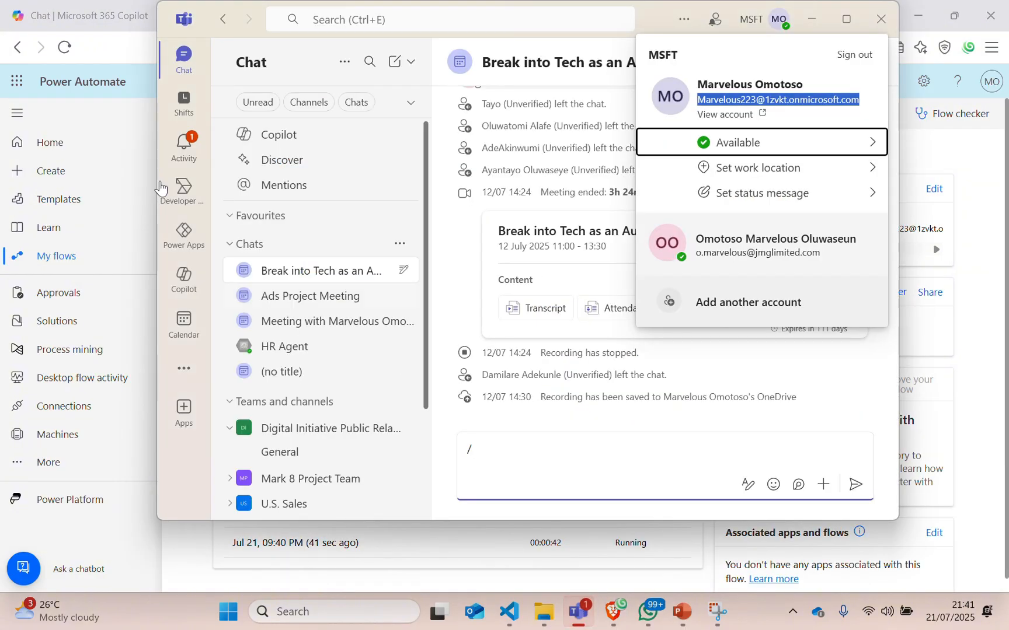
{"action": "left_click", "coordinate": [186, 162]}
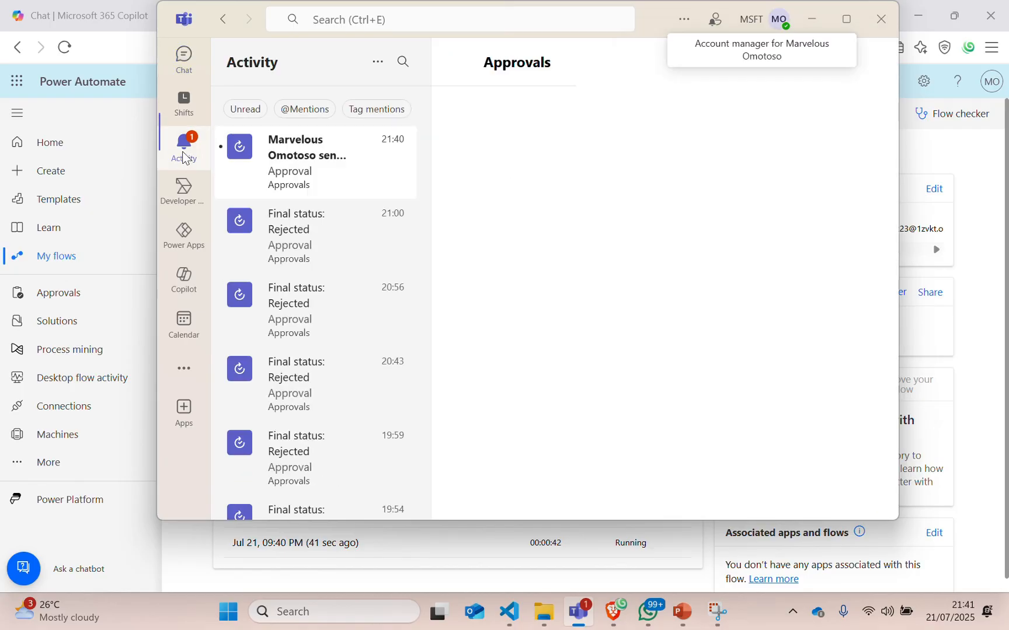
{"action": "left_click", "coordinate": [320, 181]}
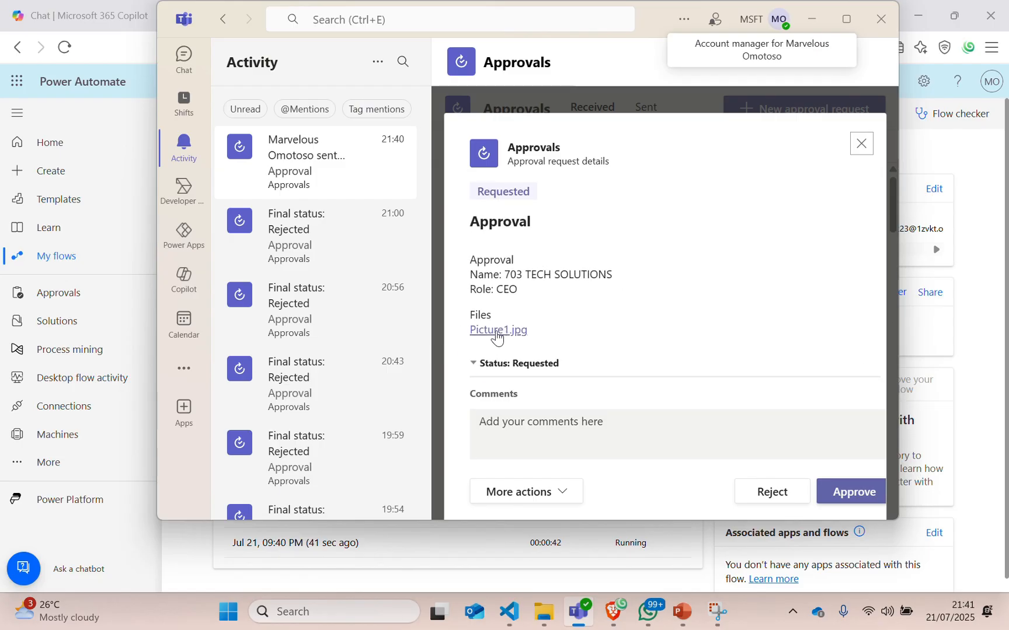
Check the Picture1.jpg link, approve the request, and return to the flow page.
{"action": "left_click", "coordinate": [495, 332]}
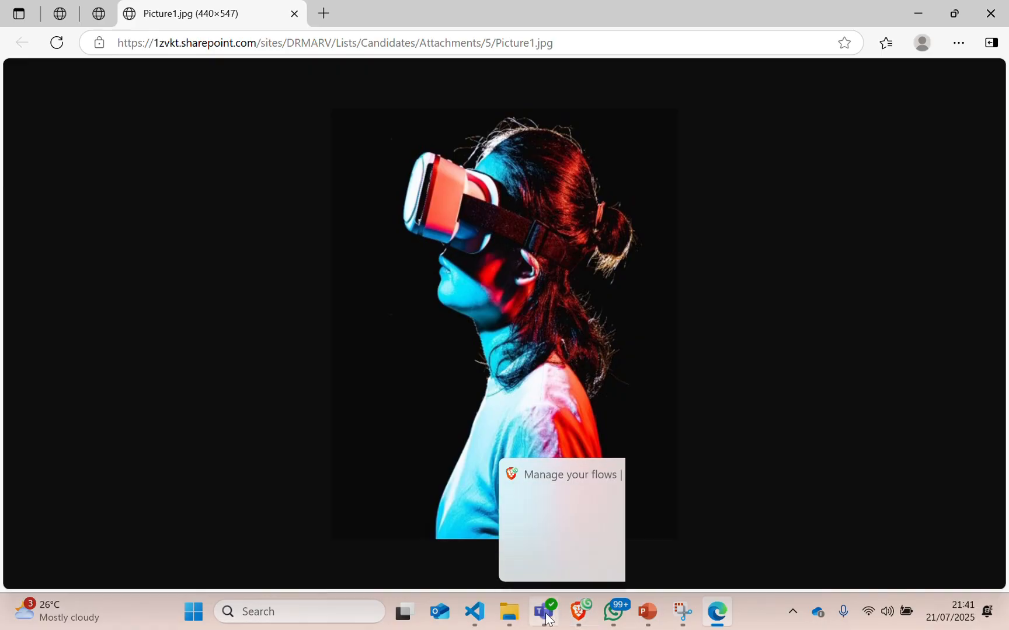
{"action": "left_click", "coordinate": [529, 578]}
{"action": "left_click", "coordinate": [853, 493]}
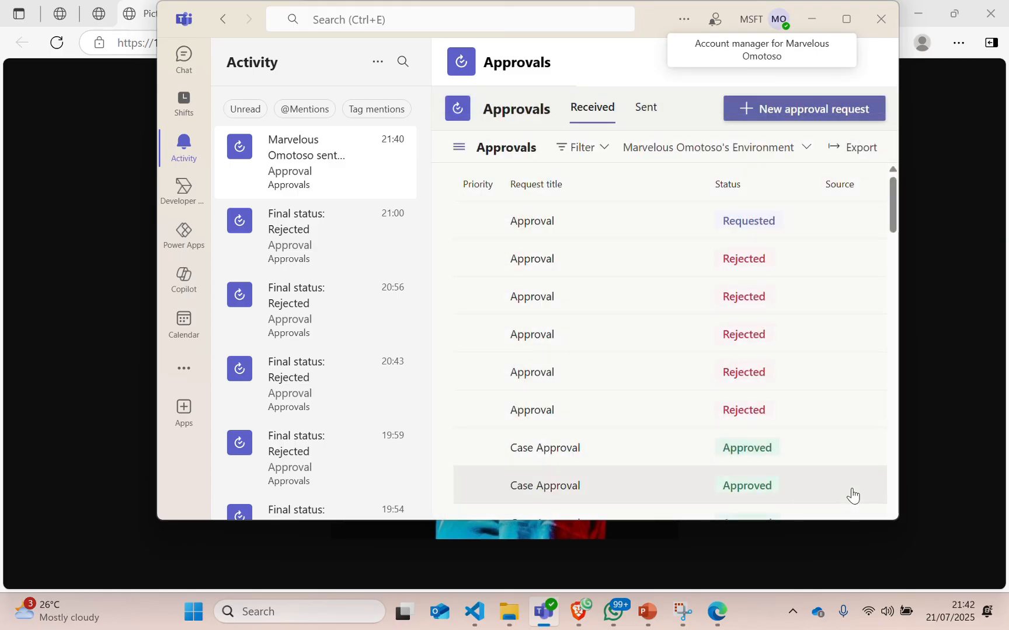
{"action": "left_click", "coordinate": [831, 480]}
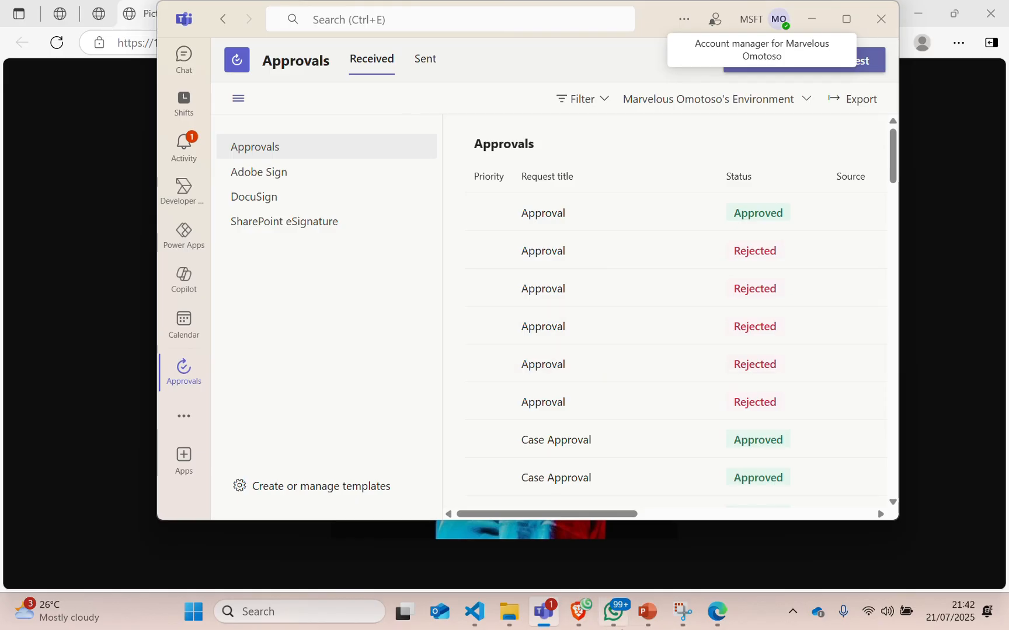
{"action": "left_click", "coordinate": [579, 613]}
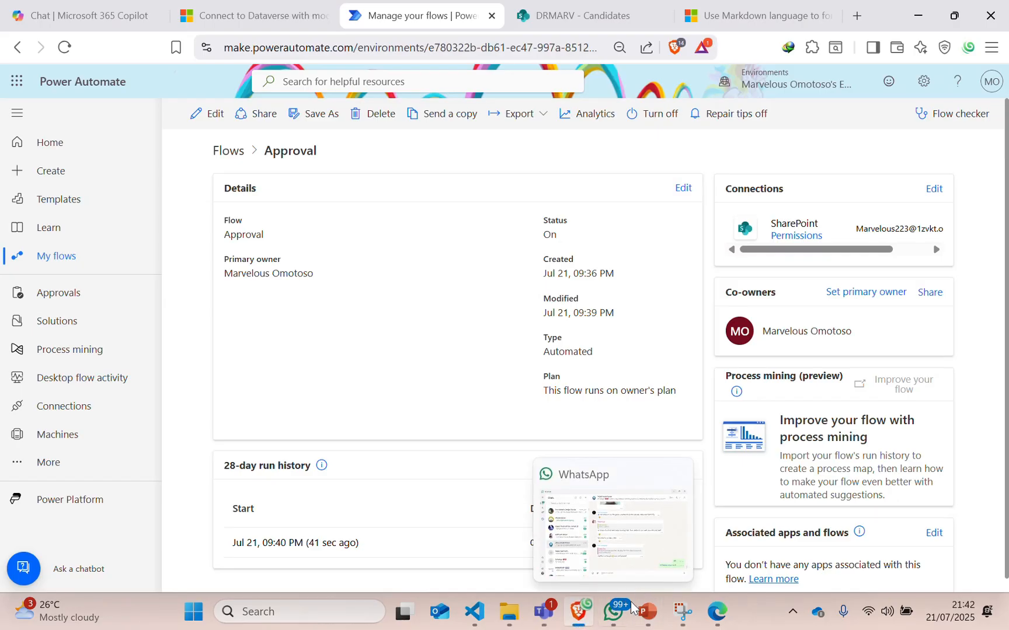
Start a new Candidates item with FullName, Role and Expertise all set to 703.
{"action": "left_click", "coordinate": [624, 17]}
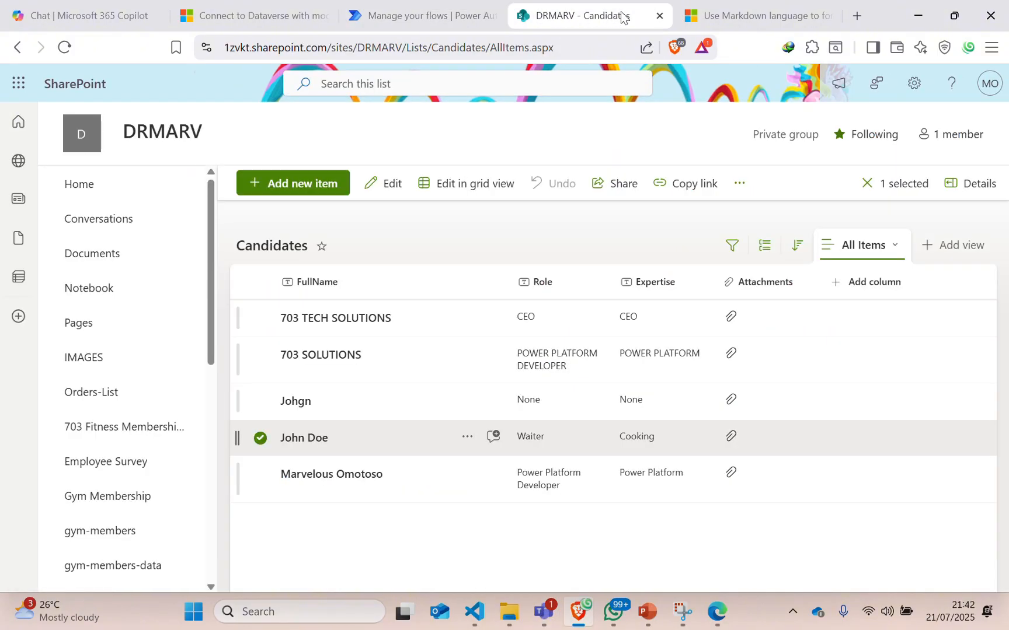
{"action": "left_click", "coordinate": [293, 185]}
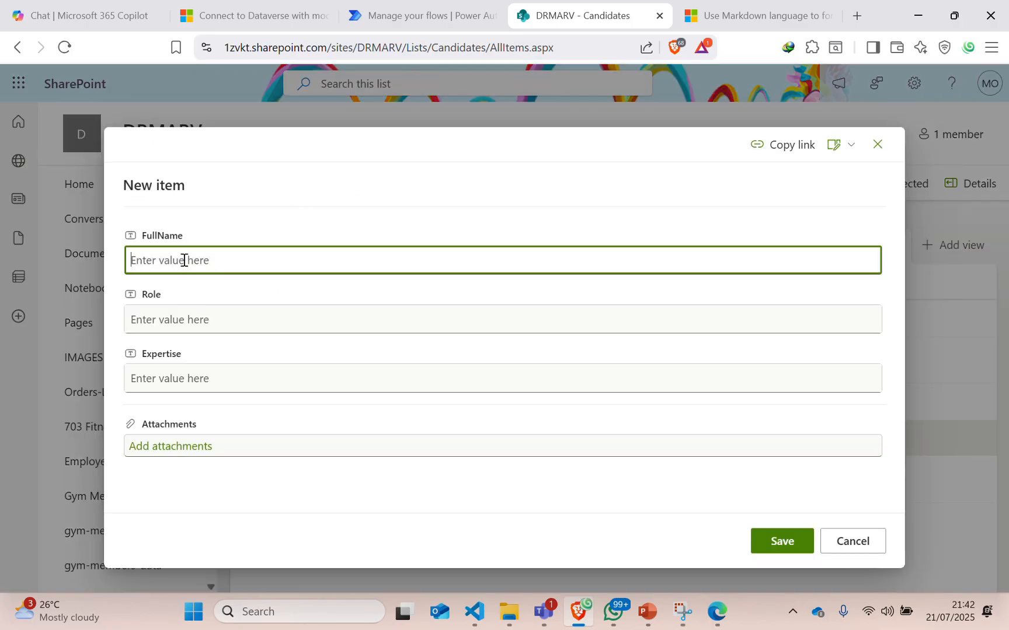
{"action": "type", "text": "703"}
{"action": "key", "text": "Tab"}
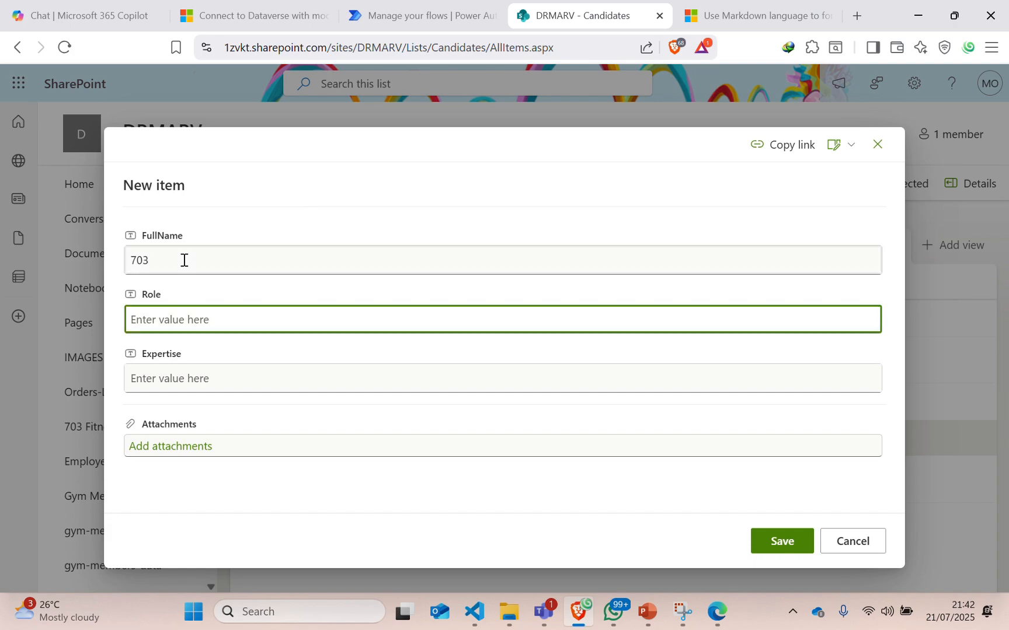
{"action": "type", "text": "703"}
{"action": "key", "text": "Tab"}
{"action": "type", "text": "7043"}
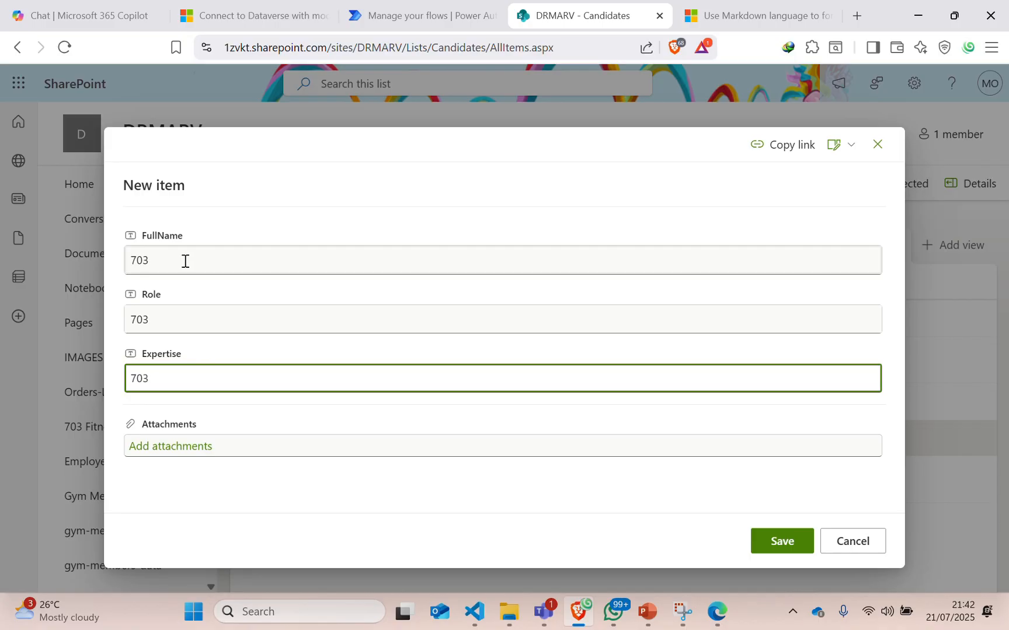
Attach Picture1.jpg and Jmg&Jamara Logo.png to the item and save it.
{"action": "left_click", "coordinate": [156, 454]}
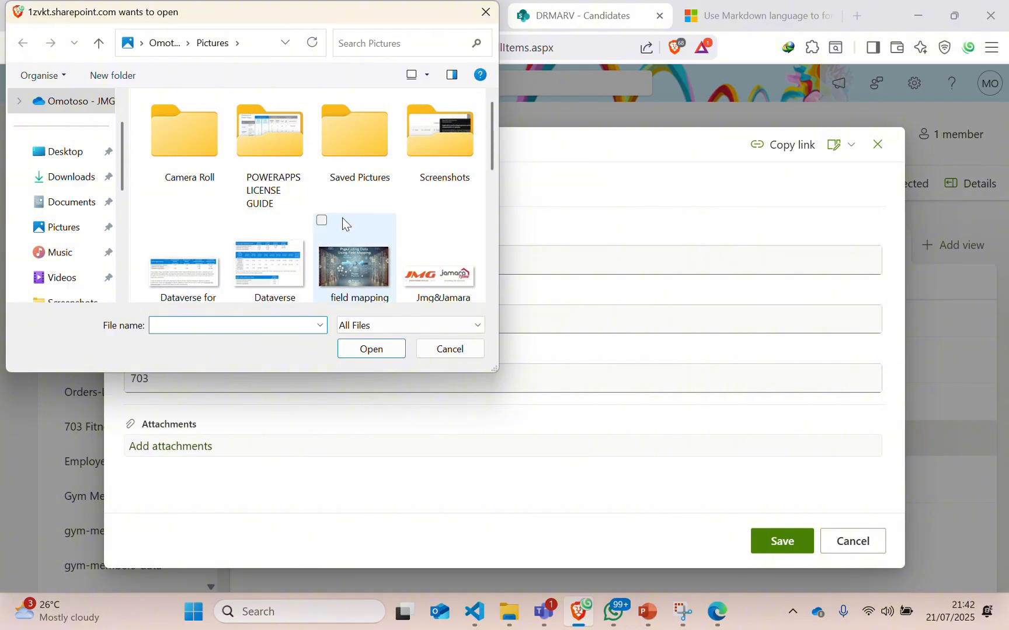
{"action": "scroll", "coordinate": [342, 217], "scroll_direction": "down", "scroll_amount": 5}
{"action": "left_click", "coordinate": [169, 117]}
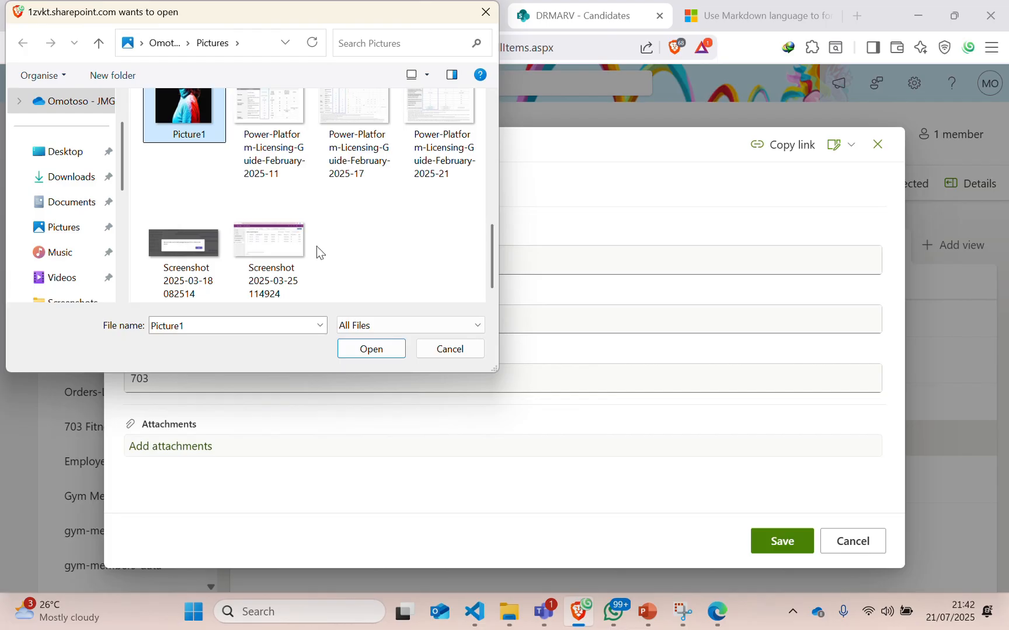
{"action": "left_click", "coordinate": [151, 190]}
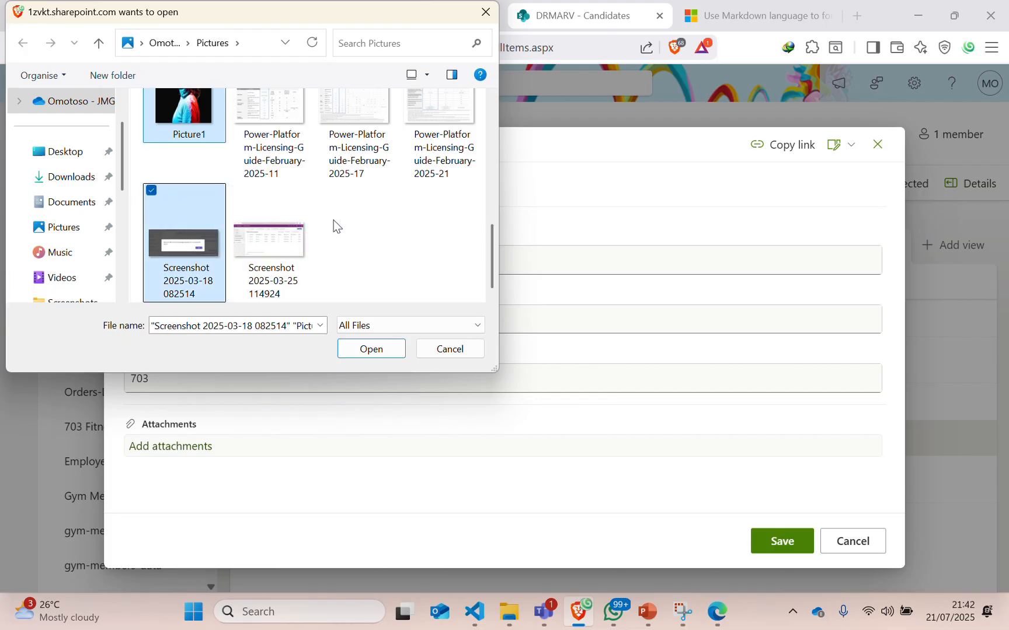
{"action": "left_click", "coordinate": [153, 190]}
{"action": "scroll", "coordinate": [263, 216], "scroll_direction": "up", "scroll_amount": 6}
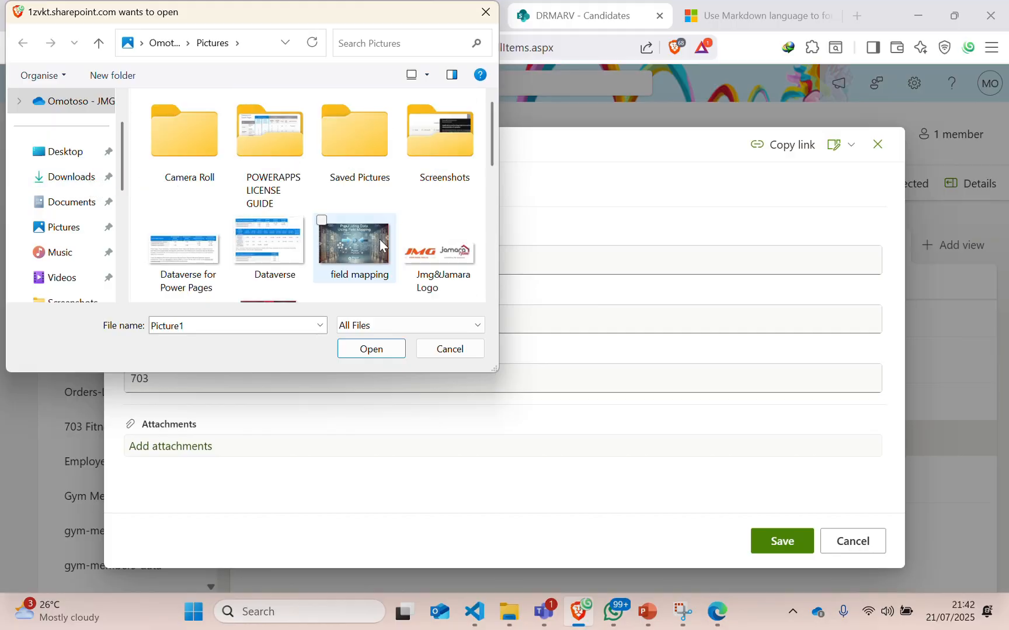
{"action": "scroll", "coordinate": [429, 216], "scroll_direction": "down", "scroll_amount": 2}
{"action": "scroll", "coordinate": [327, 233], "scroll_direction": "down", "scroll_amount": 3}
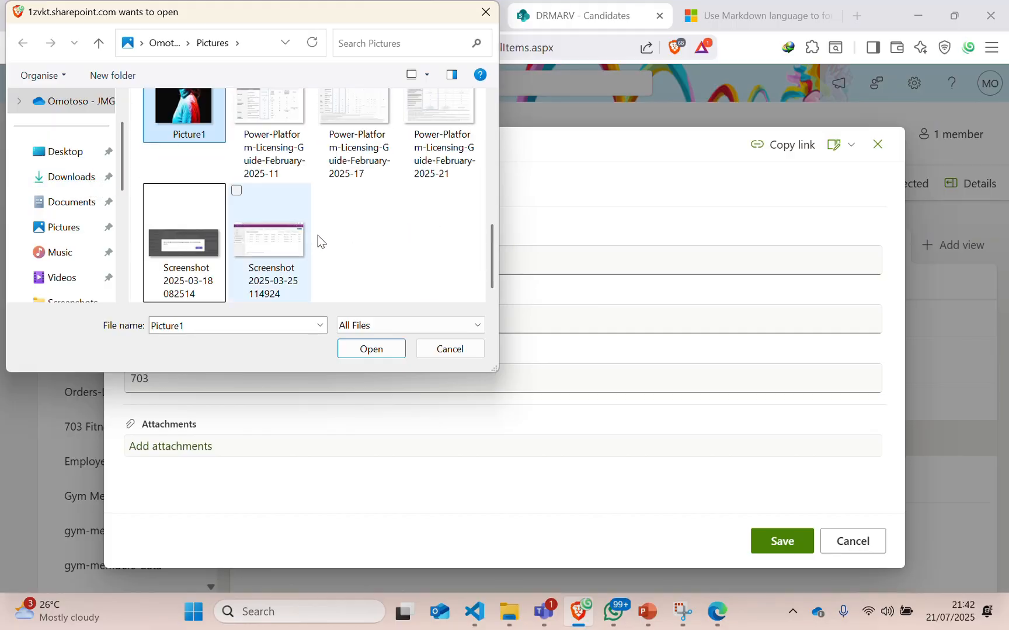
{"action": "scroll", "coordinate": [361, 248], "scroll_direction": "up", "scroll_amount": 1}
{"action": "scroll", "coordinate": [362, 247], "scroll_direction": "up", "scroll_amount": 5}
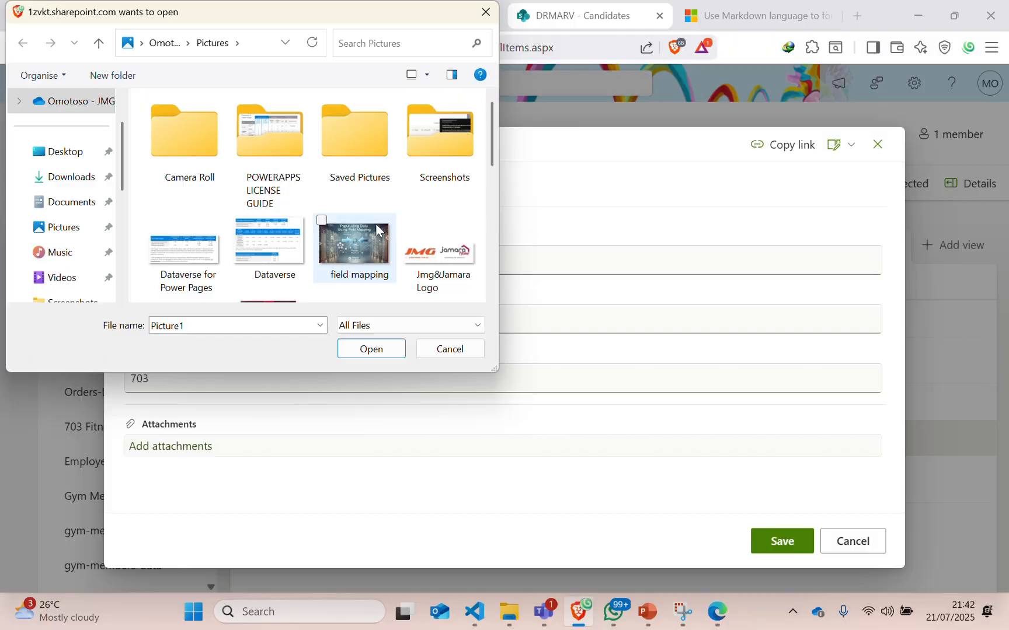
{"action": "left_click", "coordinate": [406, 221]}
{"action": "left_click", "coordinate": [371, 349]}
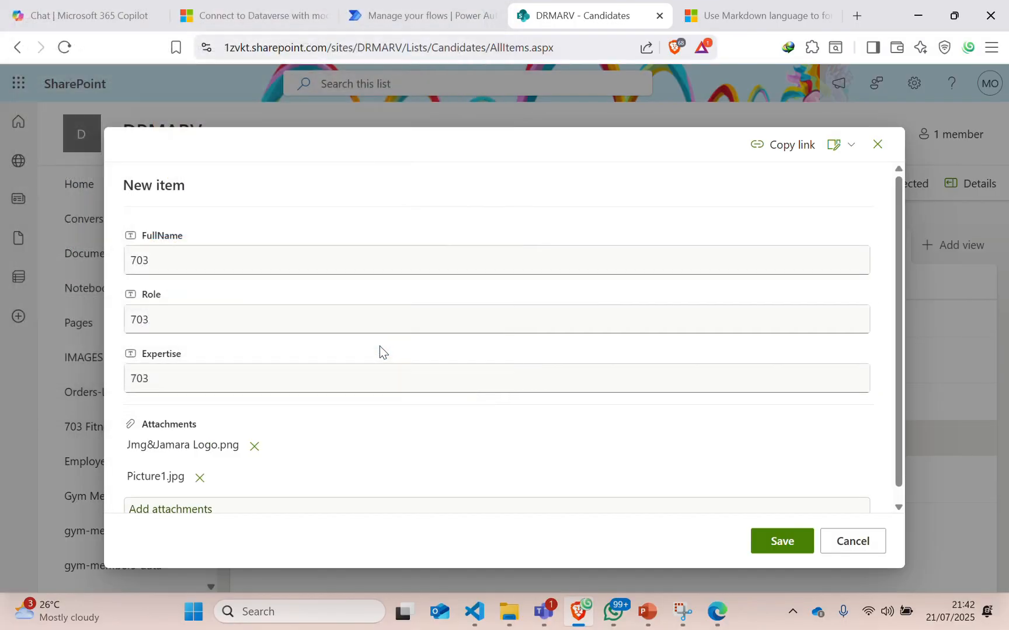
{"action": "scroll", "coordinate": [650, 390], "scroll_direction": "down", "scroll_amount": 1}
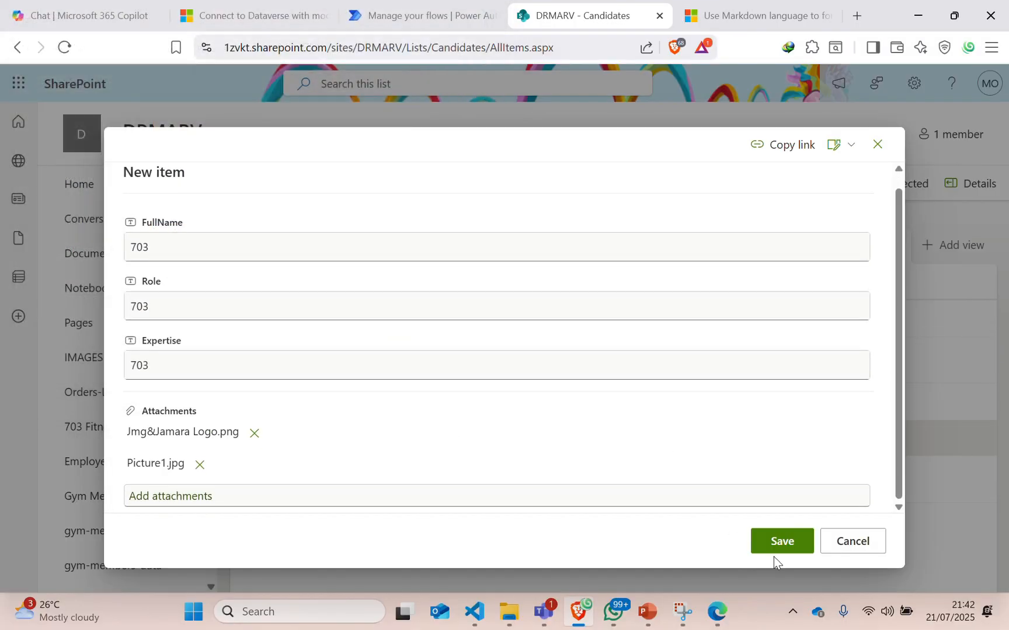
{"action": "left_click", "coordinate": [770, 543]}
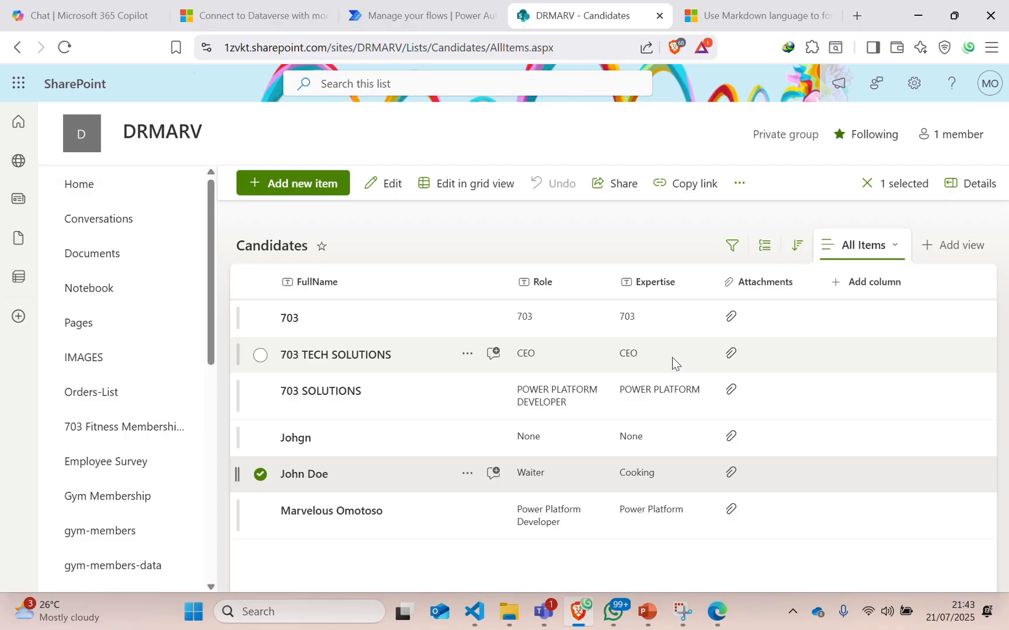
In the Teams activity feed, open the new 703 approval request.
{"action": "left_click", "coordinate": [542, 616]}
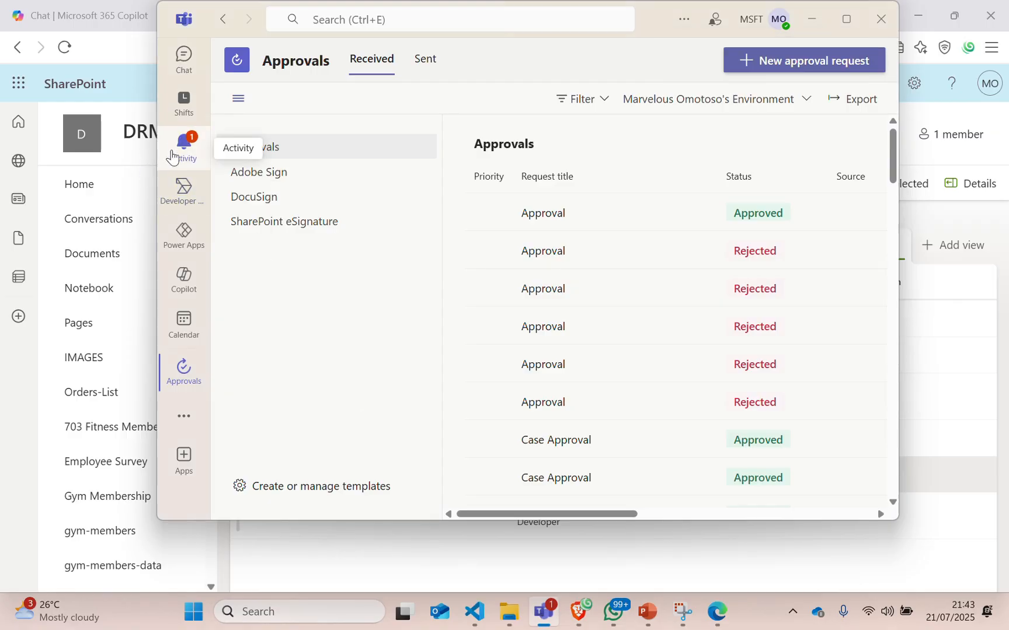
{"action": "left_click", "coordinate": [194, 153]}
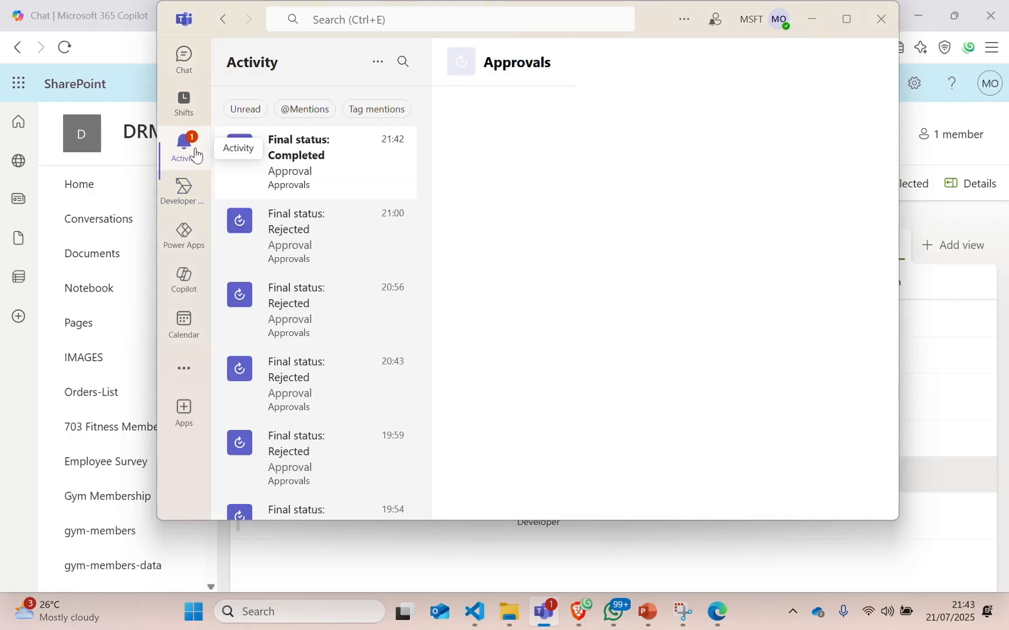
{"action": "left_click", "coordinate": [278, 175]}
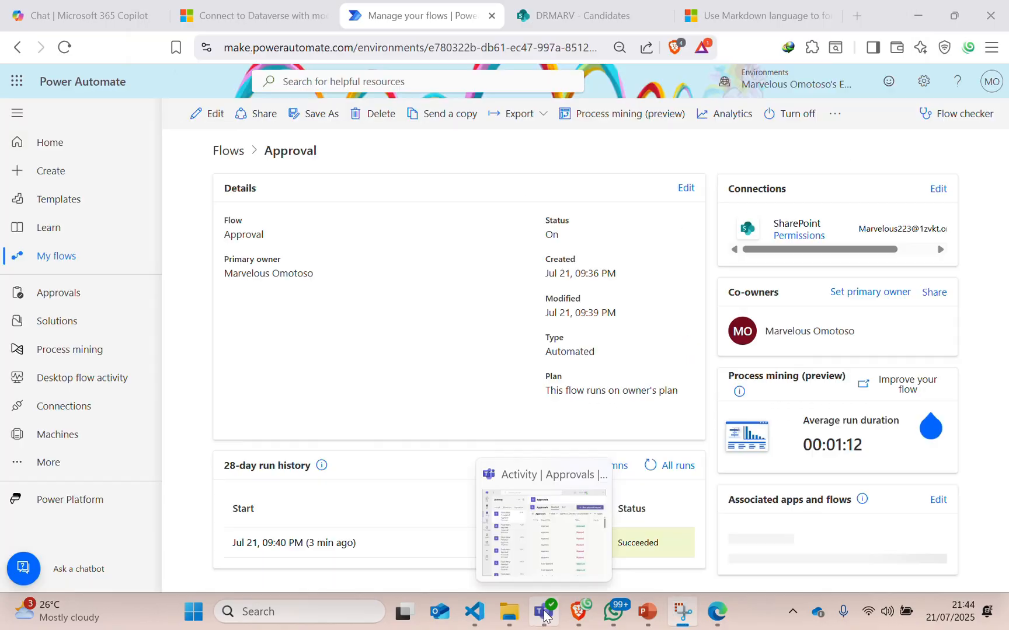
{"action": "left_click", "coordinate": [547, 502]}
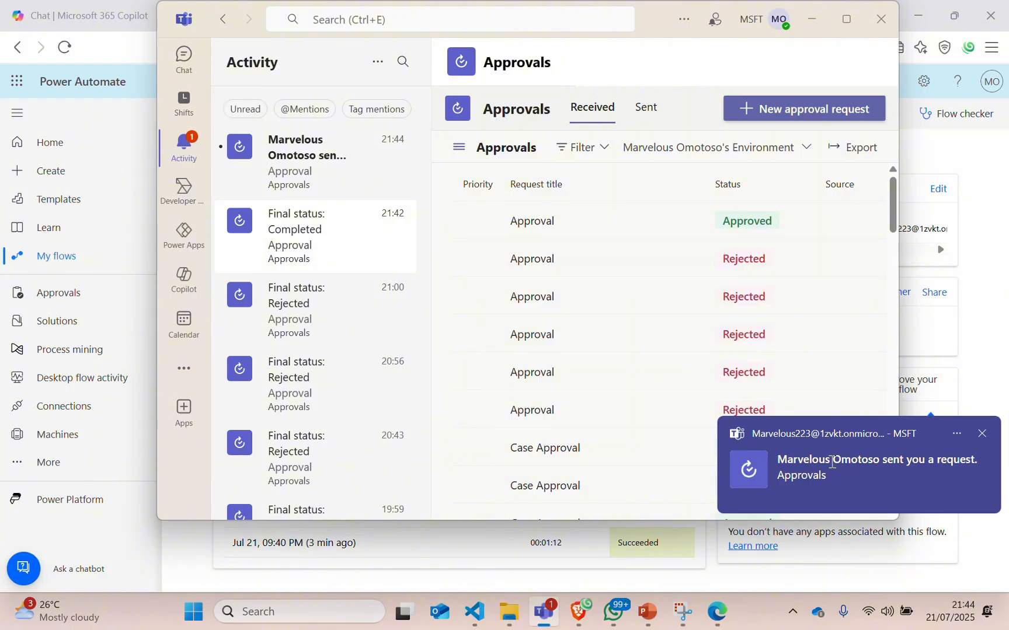
{"action": "left_click", "coordinate": [853, 471]}
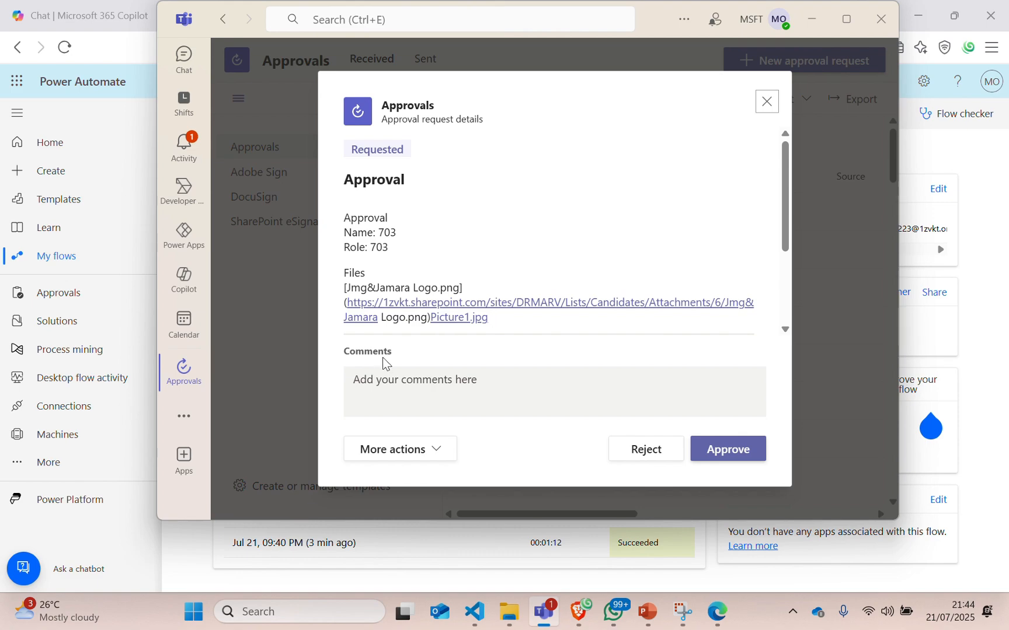
Test the Picture1.jpg and Jmg&Jamara Logo.png links, then reject the request after the 404.
{"action": "left_click", "coordinate": [460, 318]}
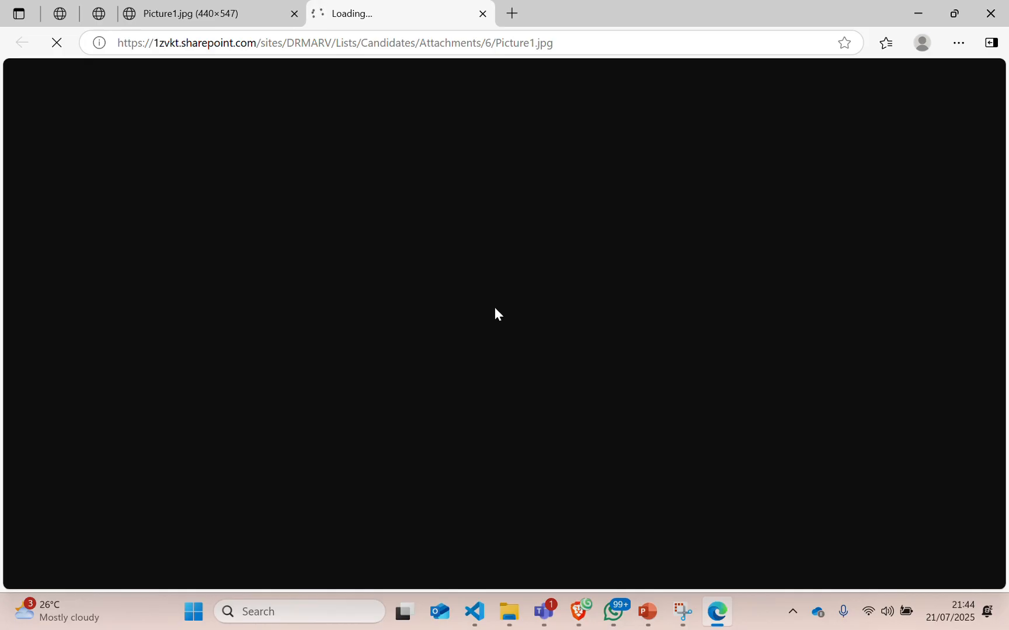
{"action": "left_click", "coordinate": [543, 616]}
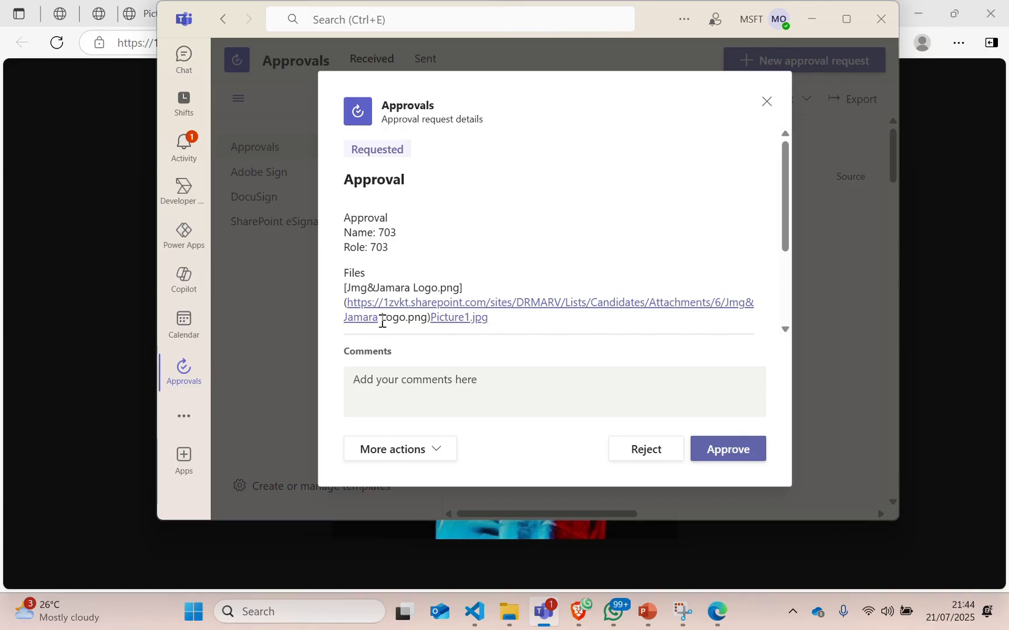
{"action": "left_click", "coordinate": [477, 309]}
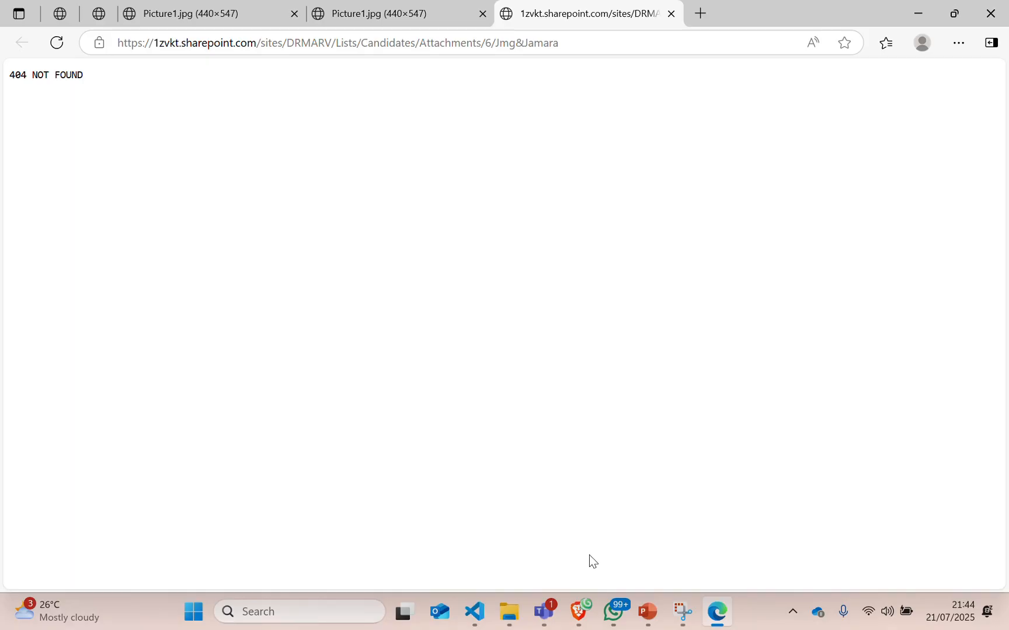
{"action": "left_click", "coordinate": [552, 610]}
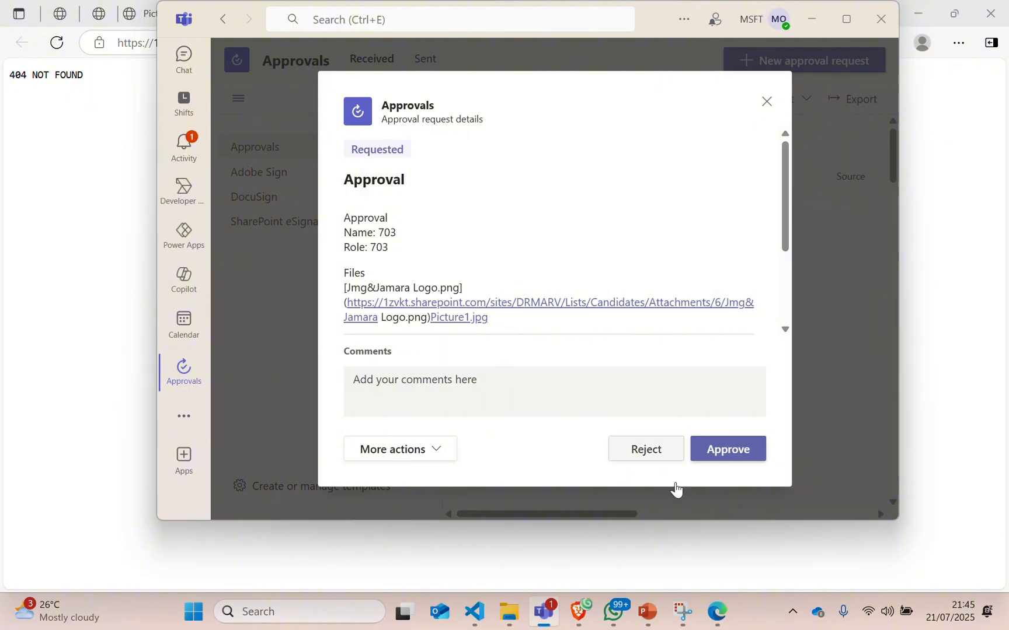
{"action": "left_click", "coordinate": [620, 449]}
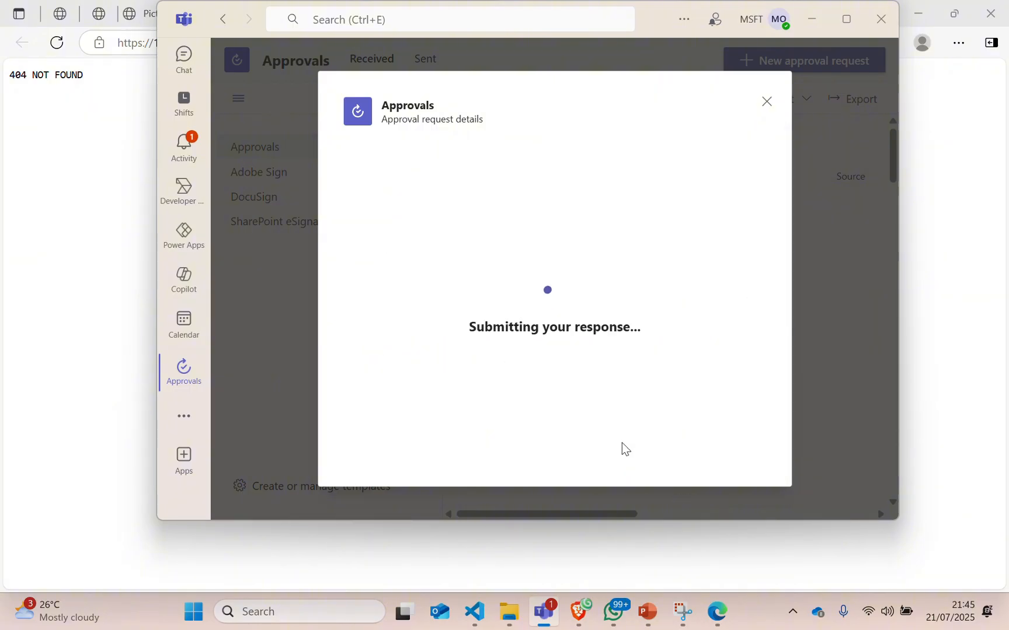
{"action": "left_click", "coordinate": [578, 607]}
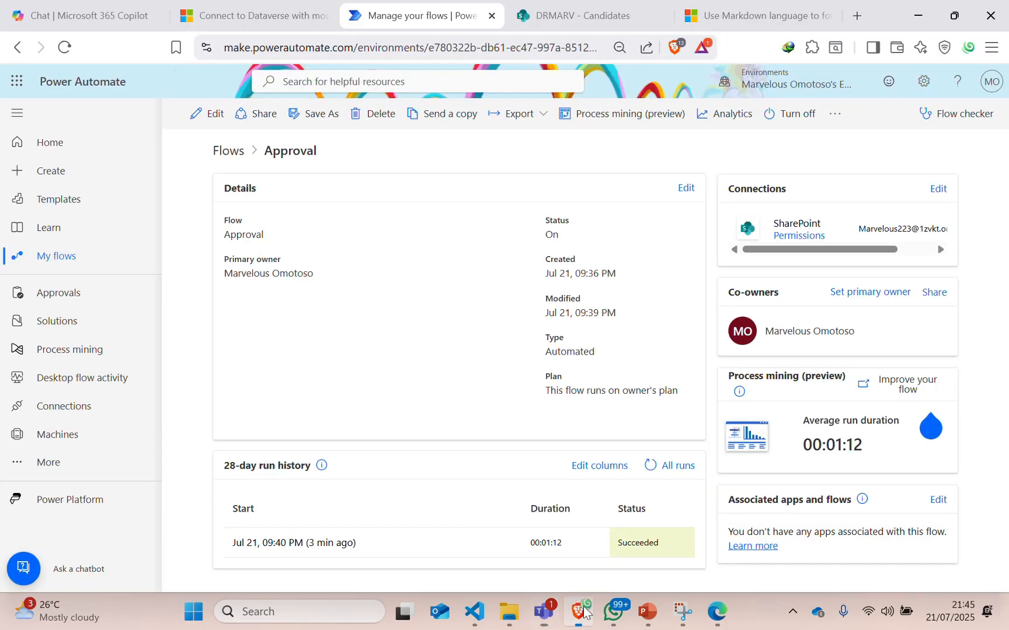
Expand the For each loop in the flow editor and browse Data Operation actions without adding one.
{"action": "left_click", "coordinate": [214, 117]}
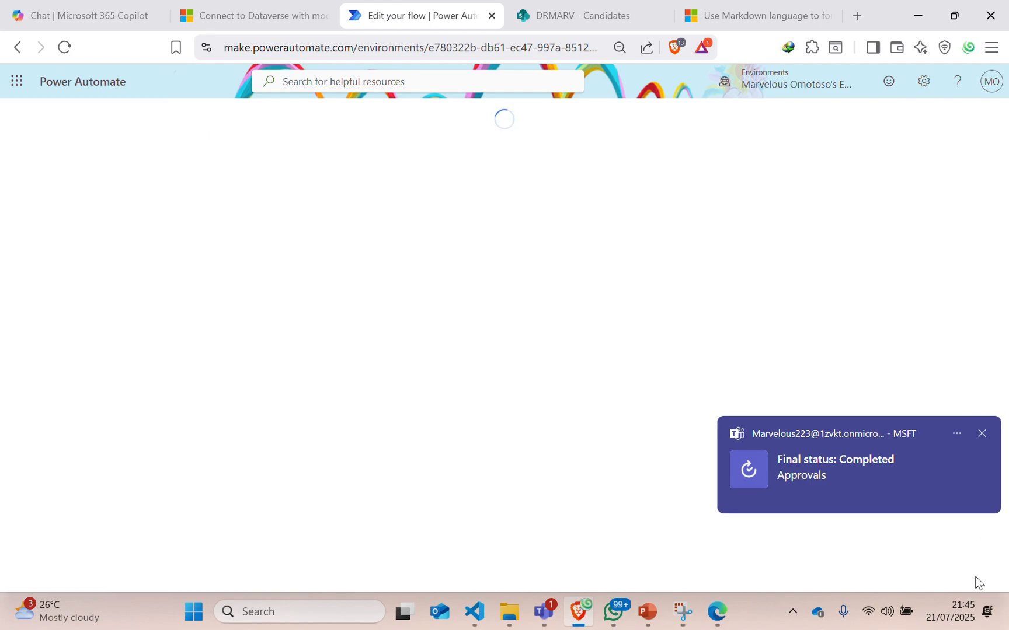
{"action": "left_click", "coordinate": [981, 434]}
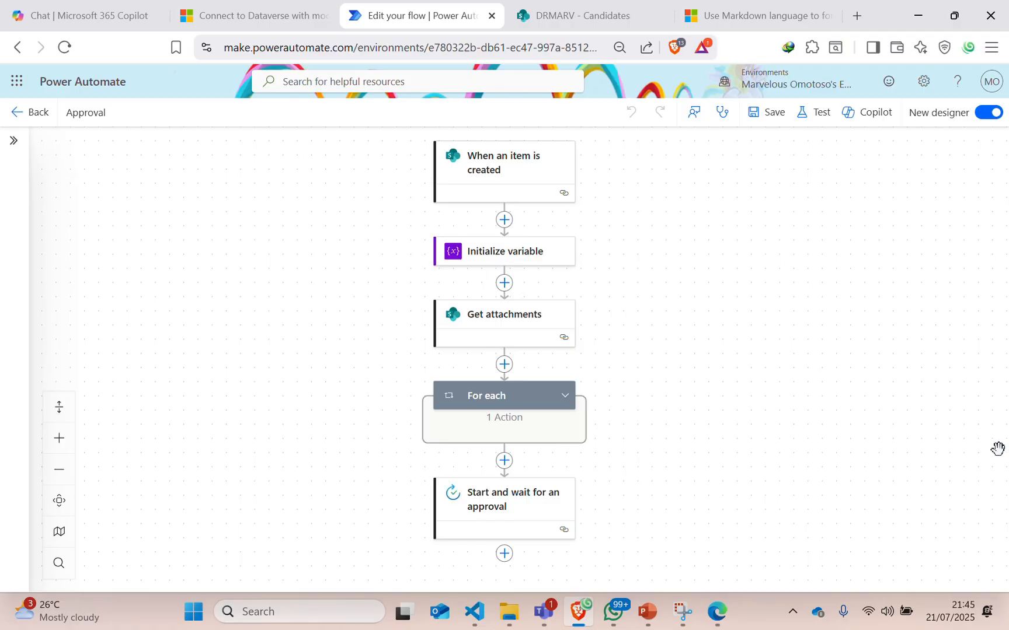
{"action": "scroll", "coordinate": [660, 342], "scroll_direction": "down", "scroll_amount": 3}
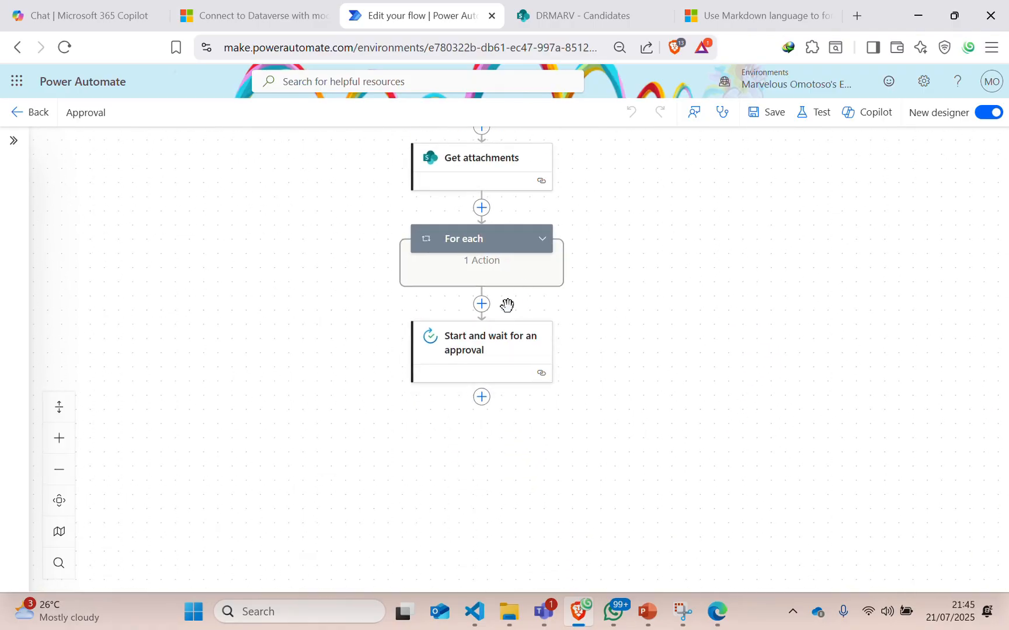
{"action": "left_click", "coordinate": [542, 238]}
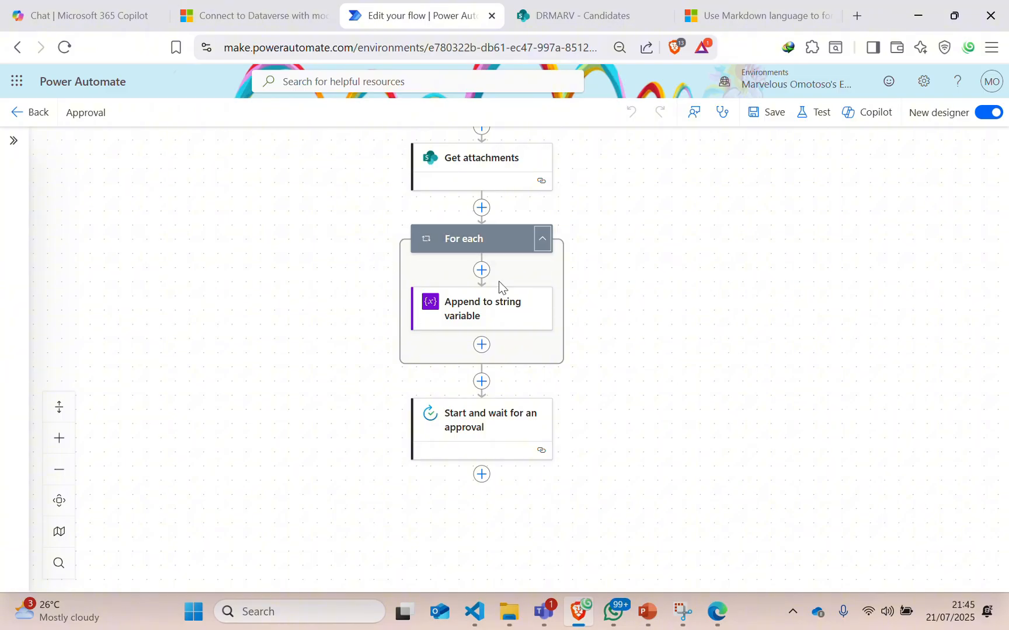
{"action": "left_click", "coordinate": [481, 270]}
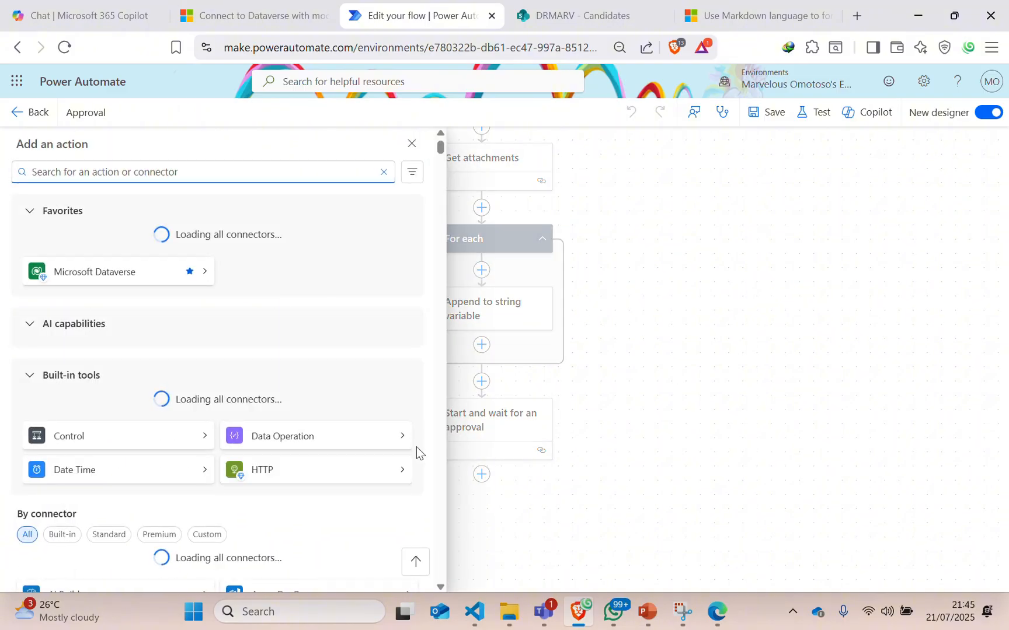
{"action": "left_click", "coordinate": [316, 435]}
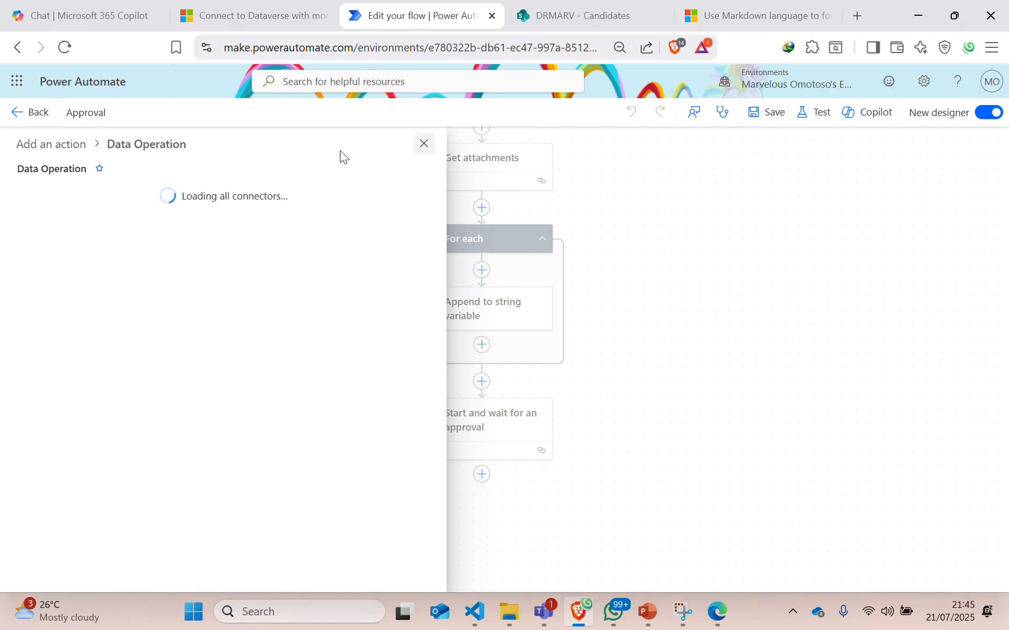
{"action": "left_click", "coordinate": [422, 144]}
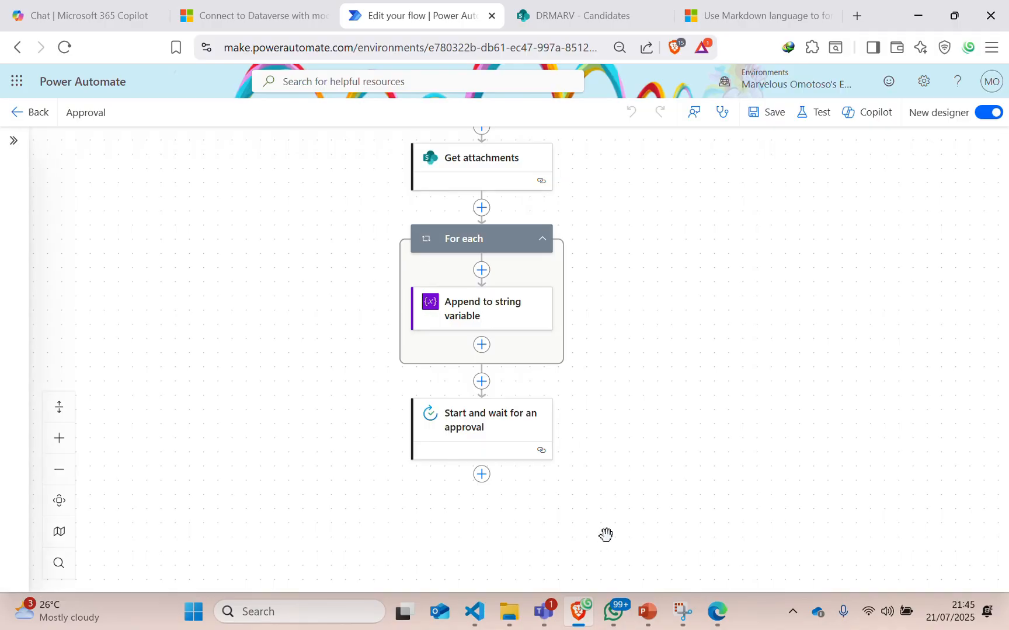
{"action": "left_click", "coordinate": [541, 618]}
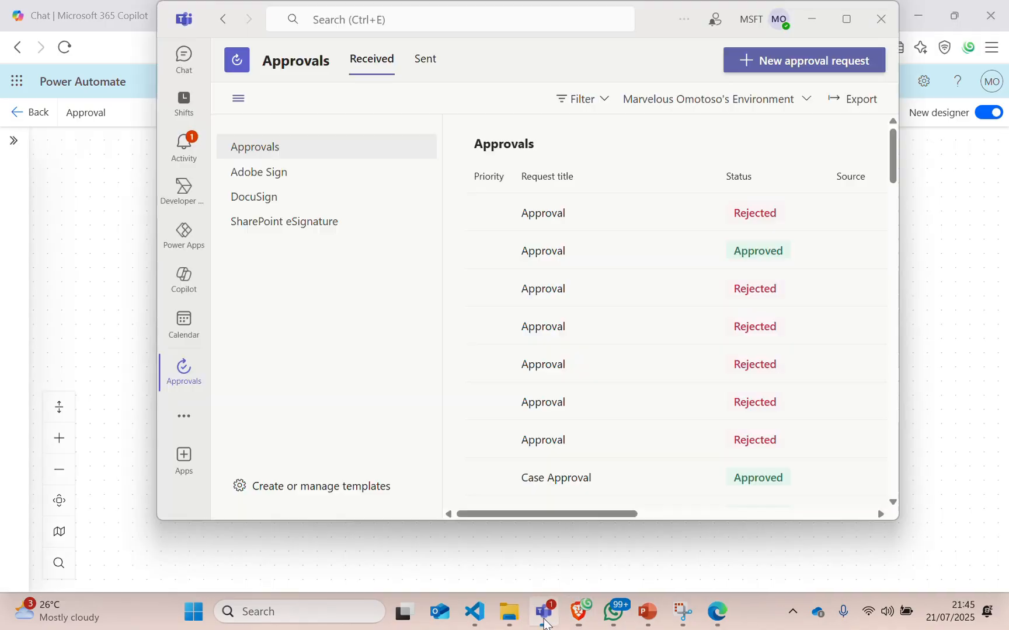
{"action": "left_click", "coordinate": [677, 223]}
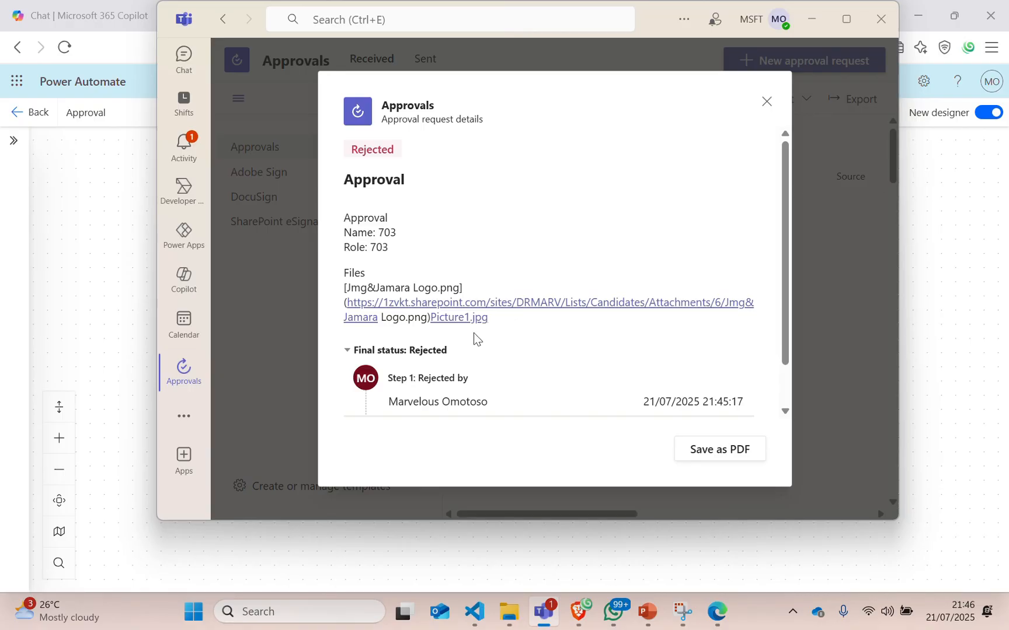
{"action": "left_click", "coordinate": [767, 102]}
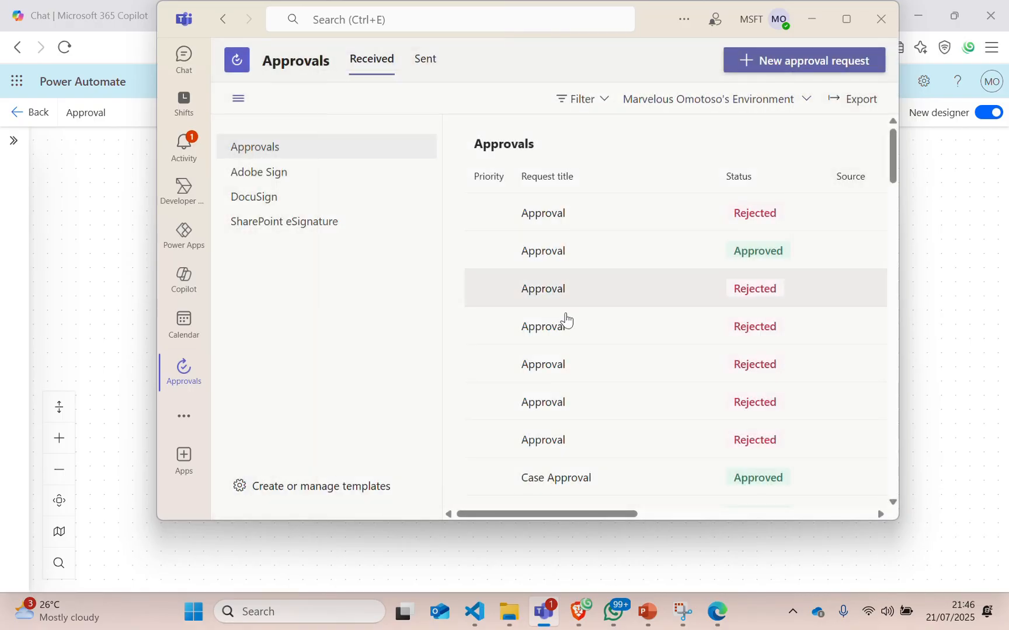
Insert a Compose action at the top of the For each loop and focus its Inputs.
{"action": "left_click", "coordinate": [584, 610]}
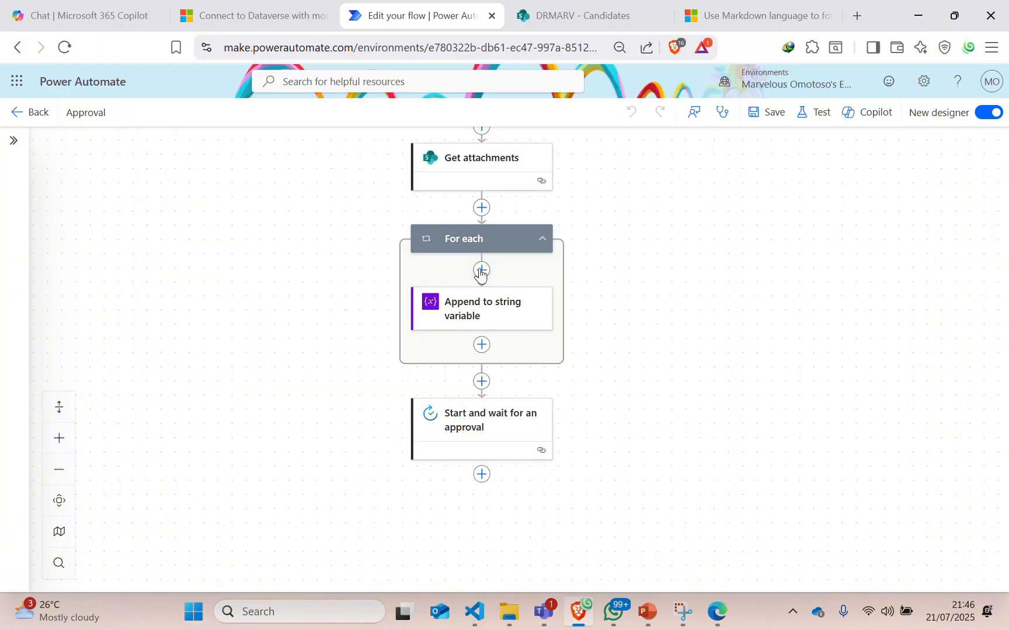
{"action": "left_click", "coordinate": [480, 270]}
{"action": "left_click", "coordinate": [274, 458]}
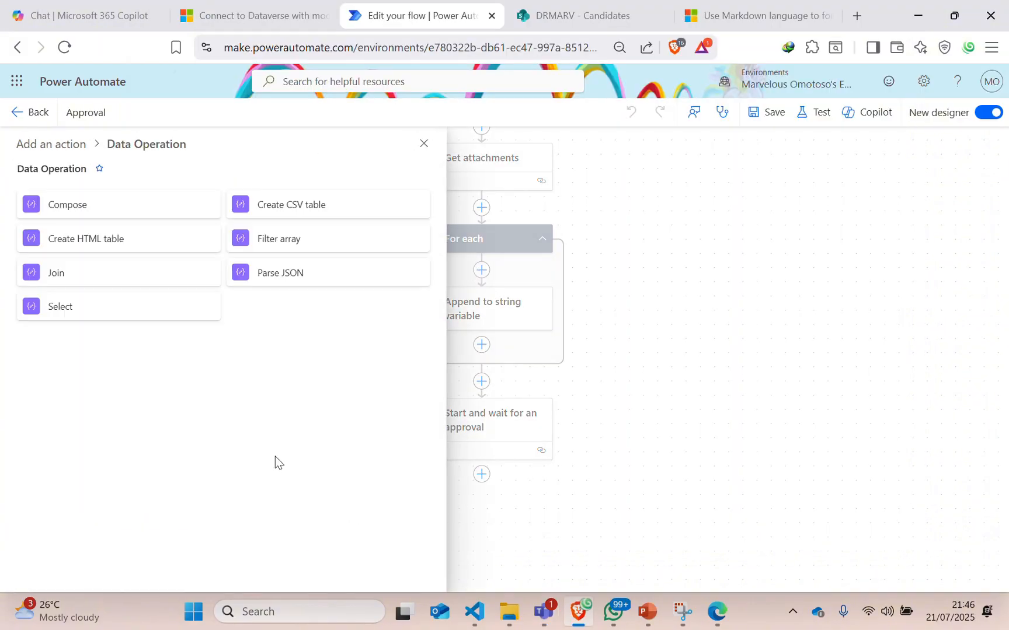
{"action": "left_click", "coordinate": [59, 212]}
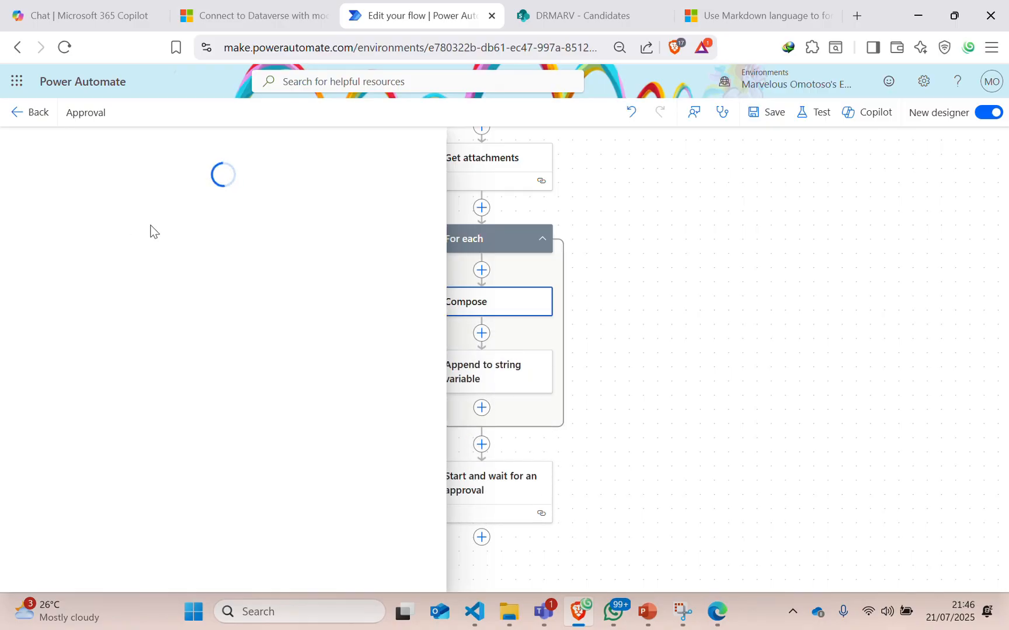
{"action": "left_click", "coordinate": [109, 259]}
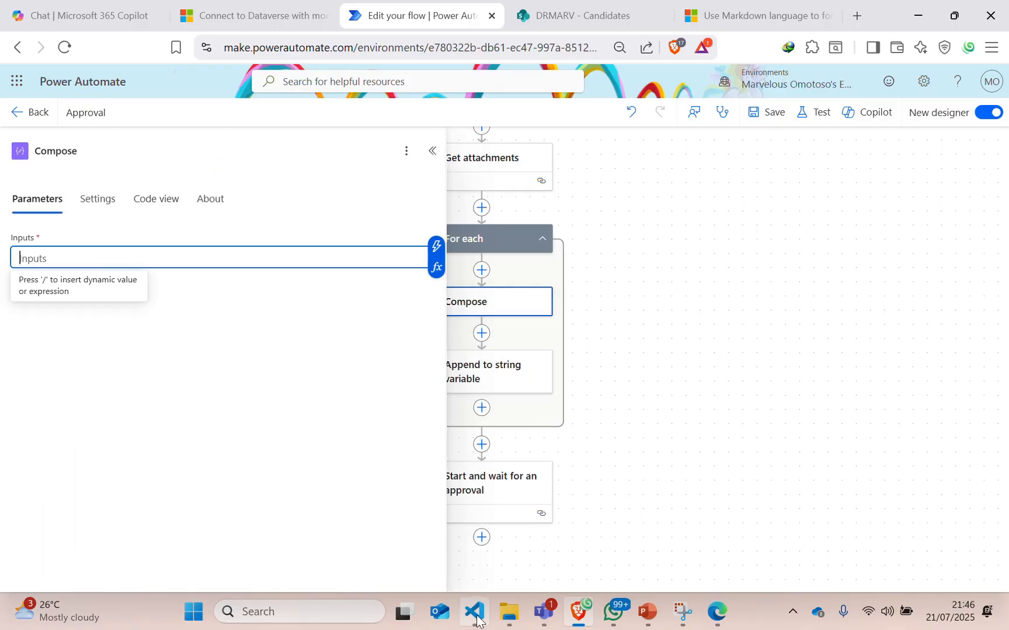
Copy all 16 lines of the concat expression from get link.txt.
{"action": "mouse_move", "coordinate": [474, 611]}
{"action": "left_click", "coordinate": [474, 525]}
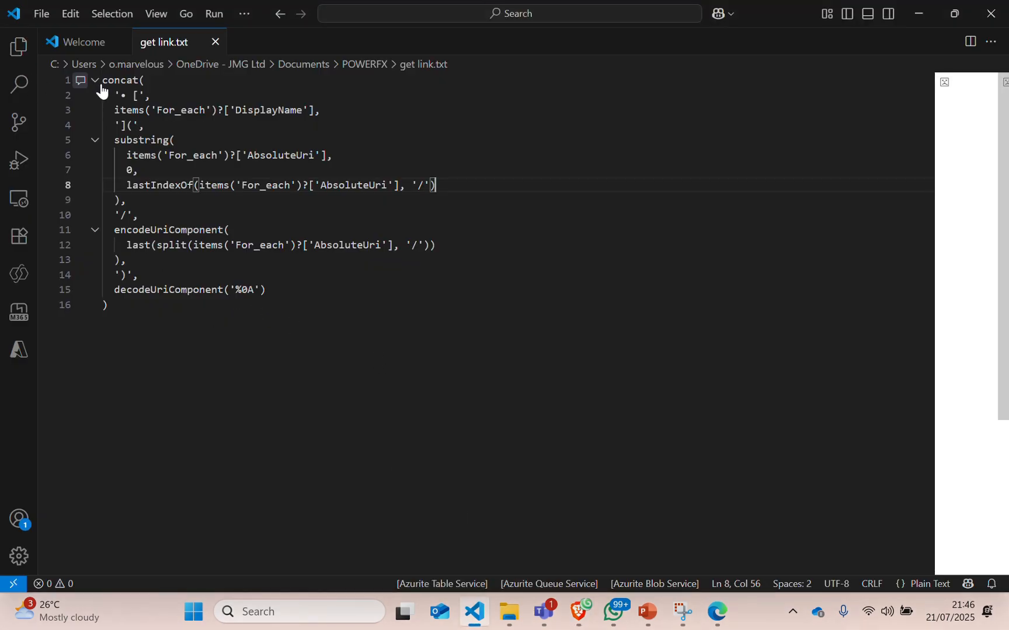
{"action": "left_click_drag", "start_coordinate": [304, 313], "coordinate": [108, 86]}
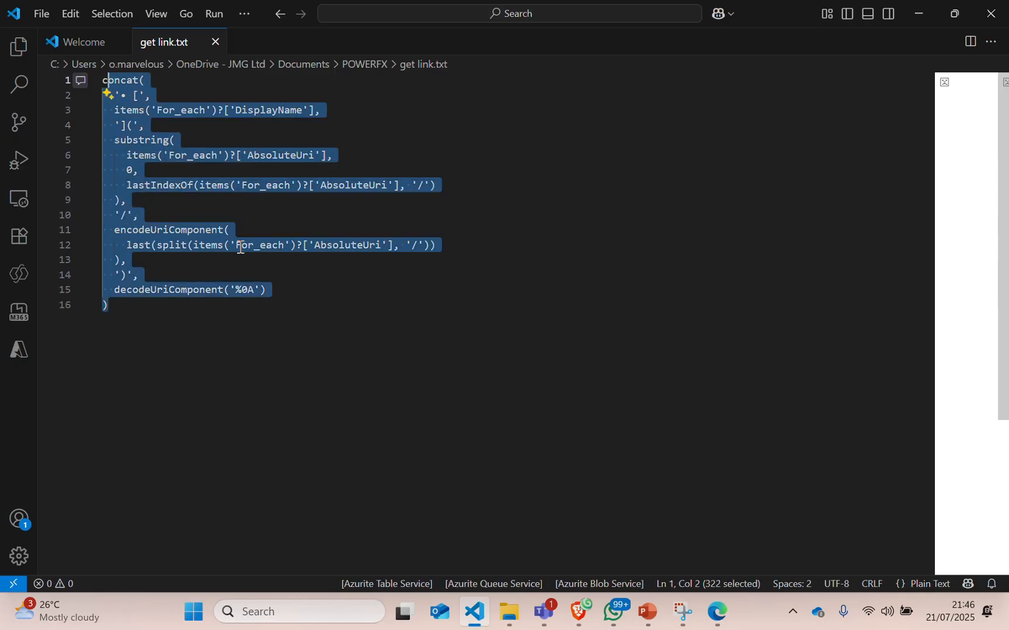
{"action": "left_click", "coordinate": [304, 320]}
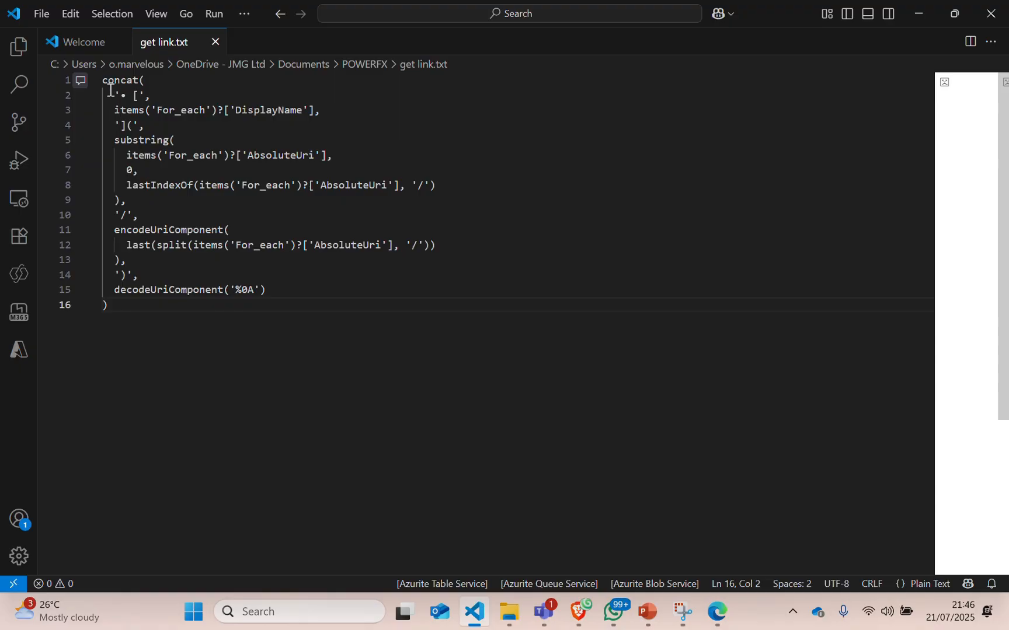
{"action": "left_click_drag", "start_coordinate": [106, 85], "coordinate": [255, 339]}
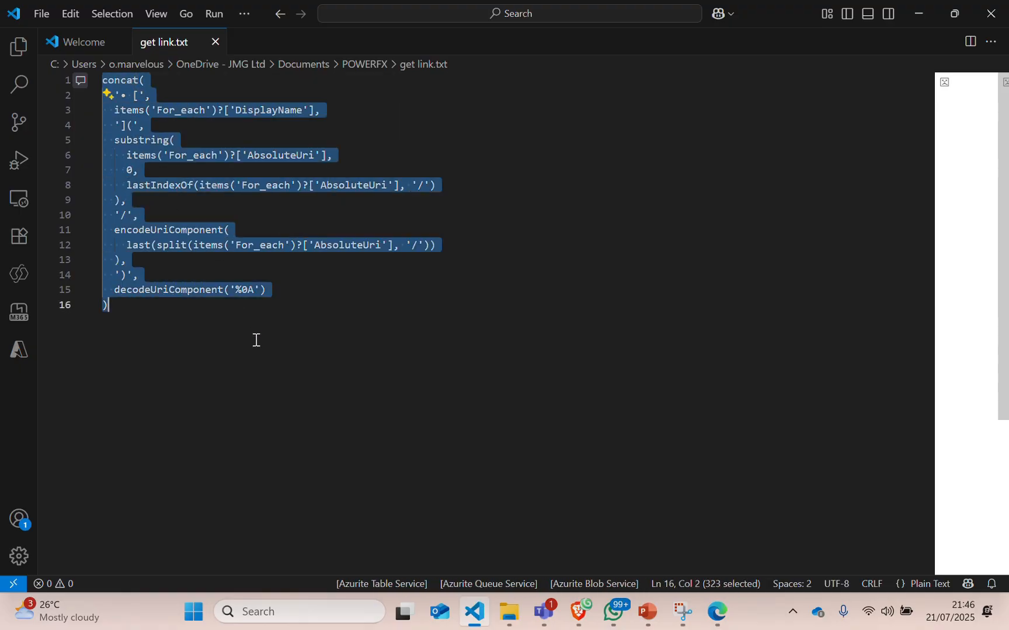
{"action": "right_click", "coordinate": [307, 239]}
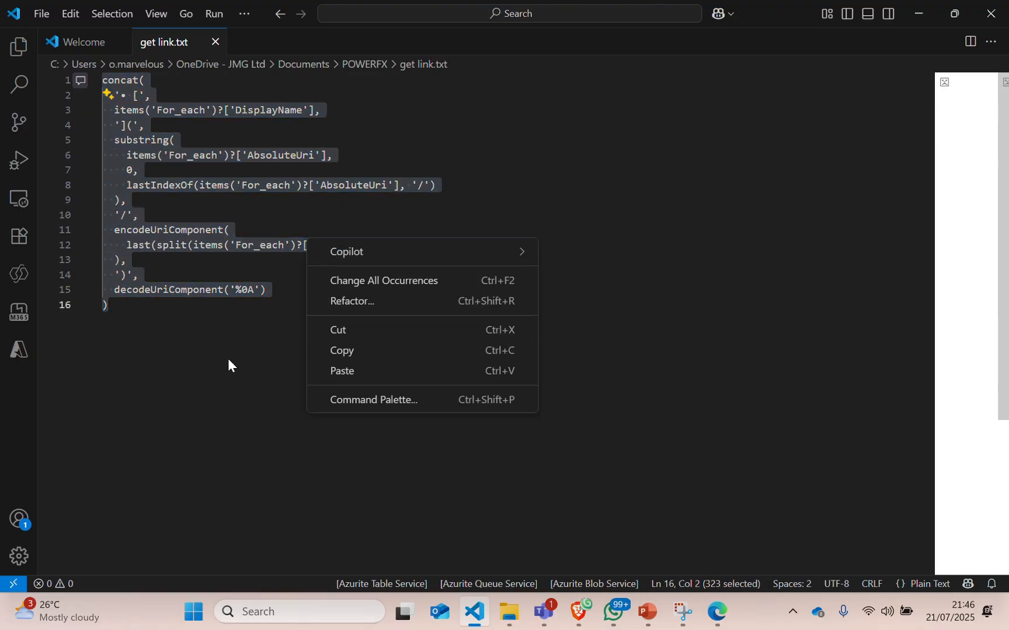
{"action": "key", "text": "Escape"}
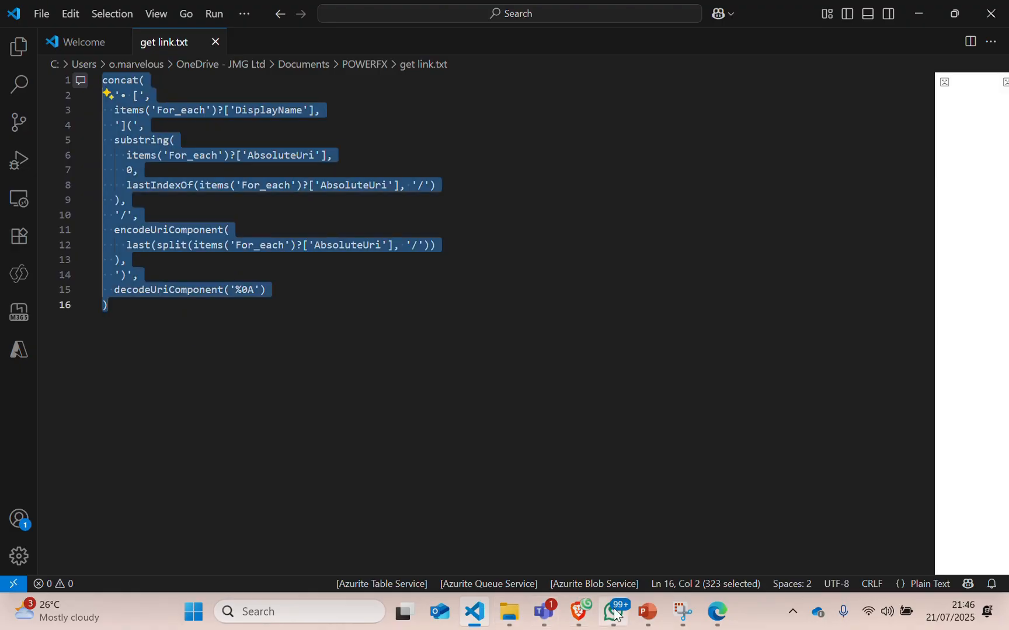
{"action": "left_click", "coordinate": [578, 612]}
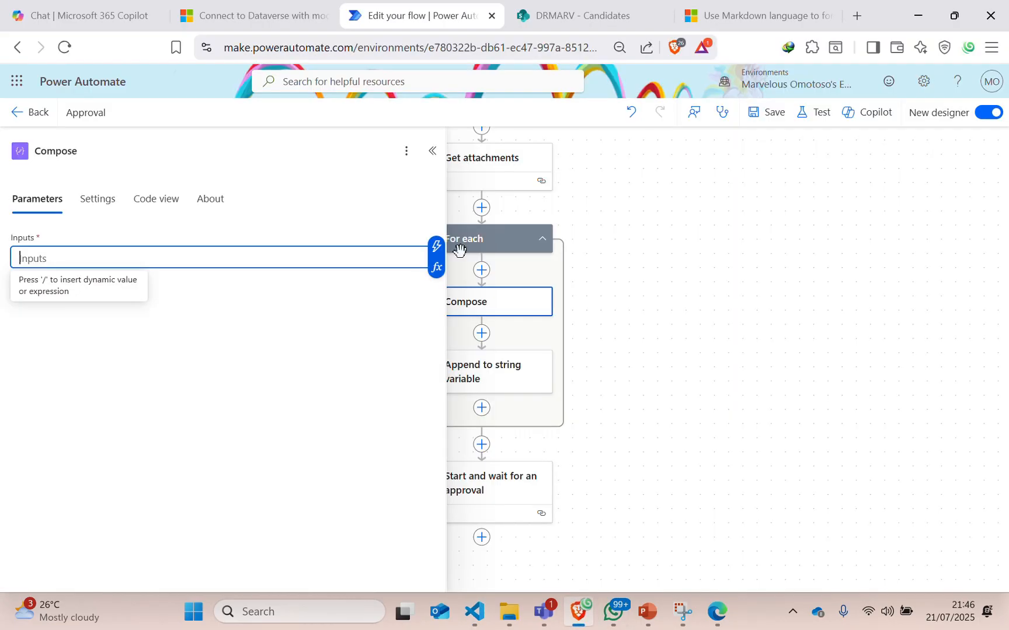
Paste the concat expression that builds '• [DisplayName](AbsoluteUri)' markdown links into the Compose Inputs.
{"action": "left_click", "coordinate": [436, 267]}
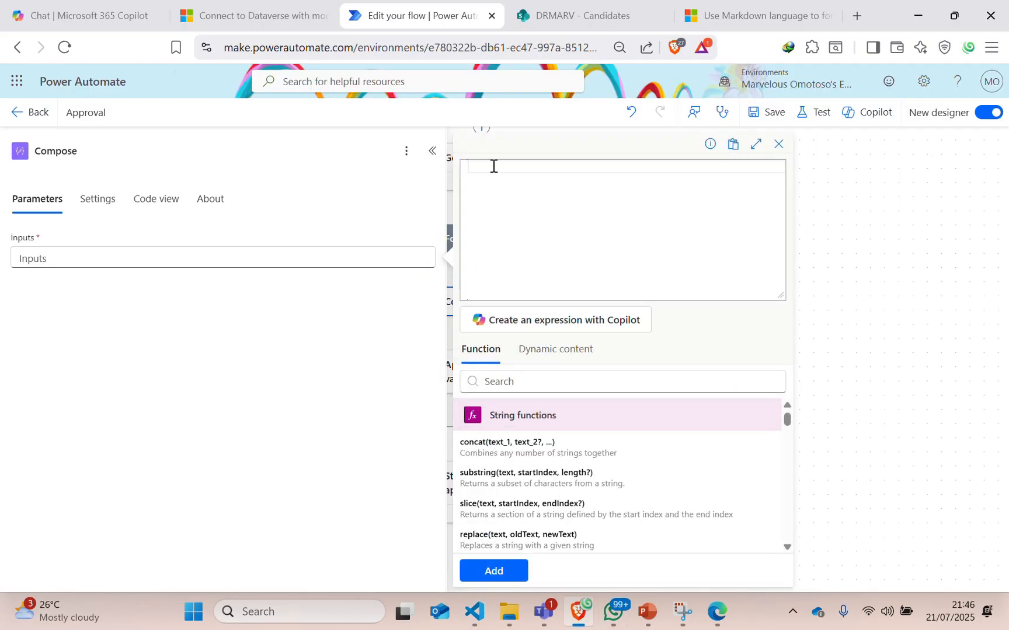
{"action": "key", "text": "ctrl+v"}
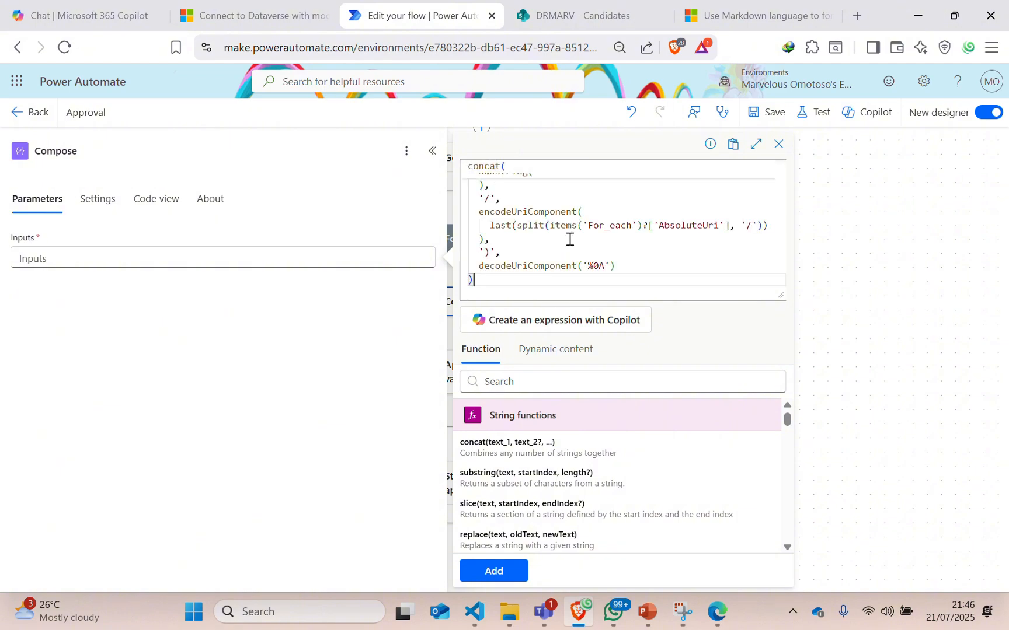
{"action": "scroll", "coordinate": [506, 205], "scroll_direction": "up", "scroll_amount": 3}
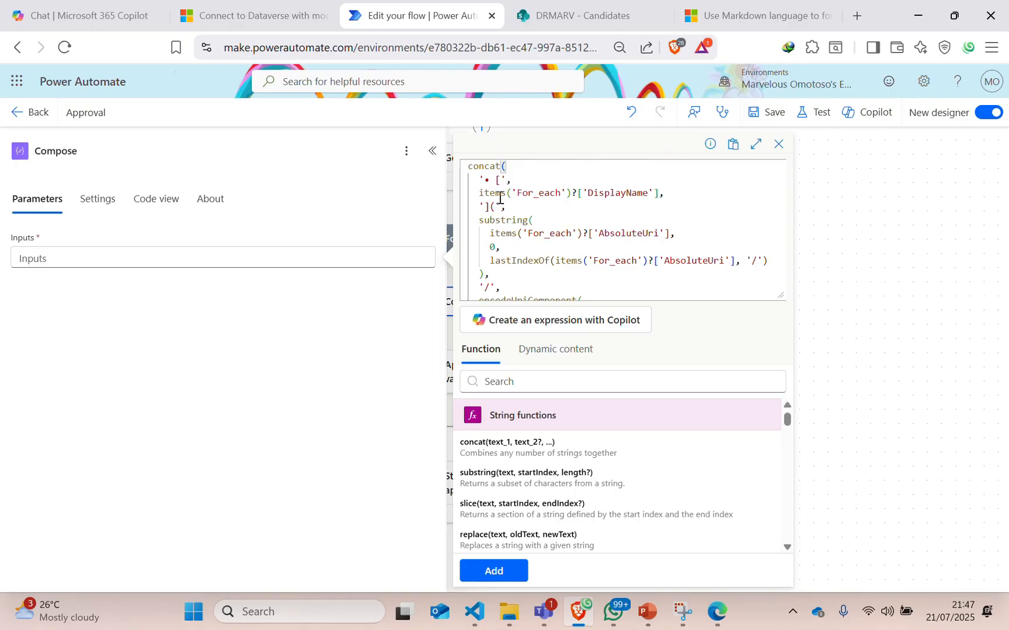
Check how Files links render in a rejected Teams approval request, then return to Power Automate.
{"action": "left_click", "coordinate": [544, 613]}
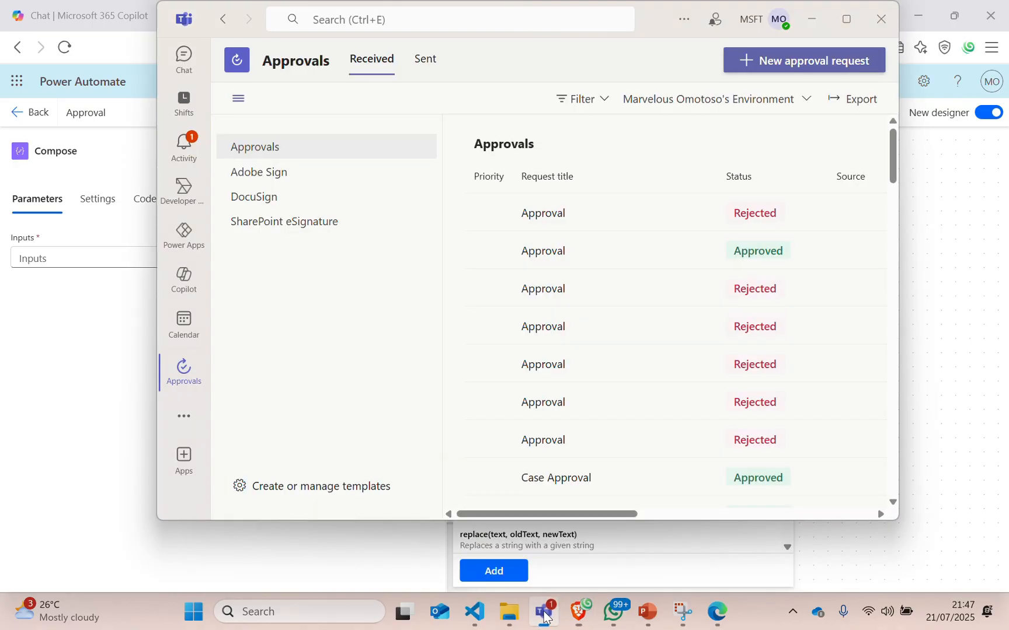
{"action": "left_click", "coordinate": [596, 215]}
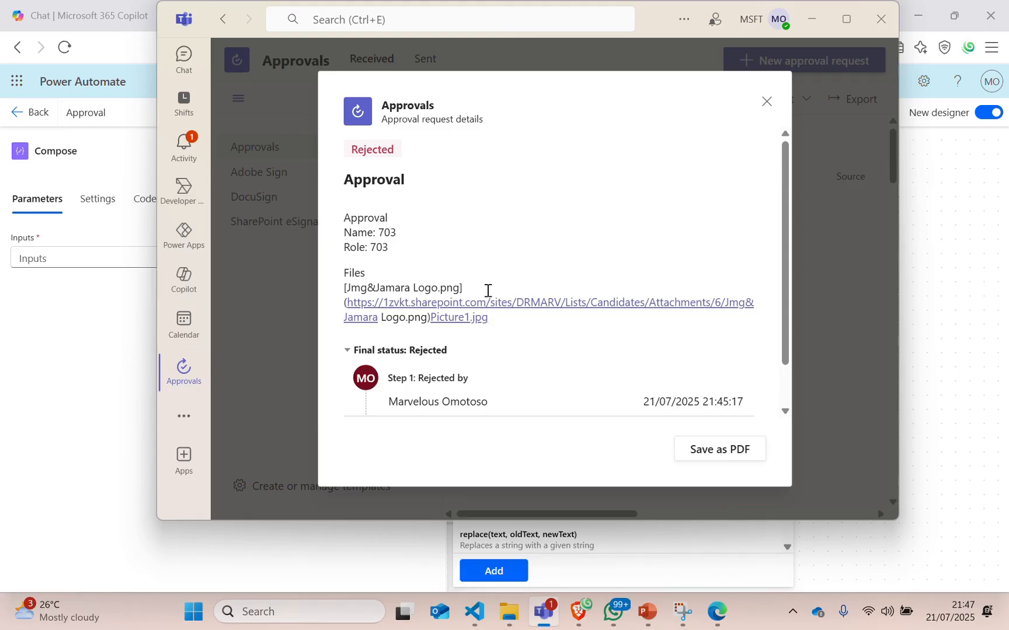
{"action": "left_click", "coordinate": [577, 622]}
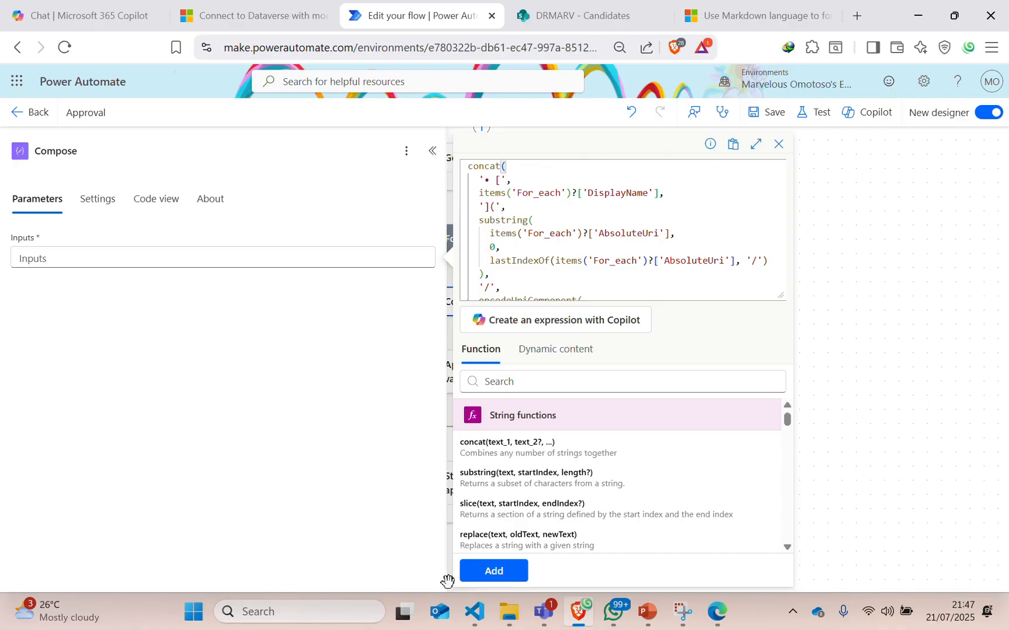
Insert the concat expression into Compose and compare with the Append to string variable markdown syntax.
{"action": "left_click", "coordinate": [486, 577]}
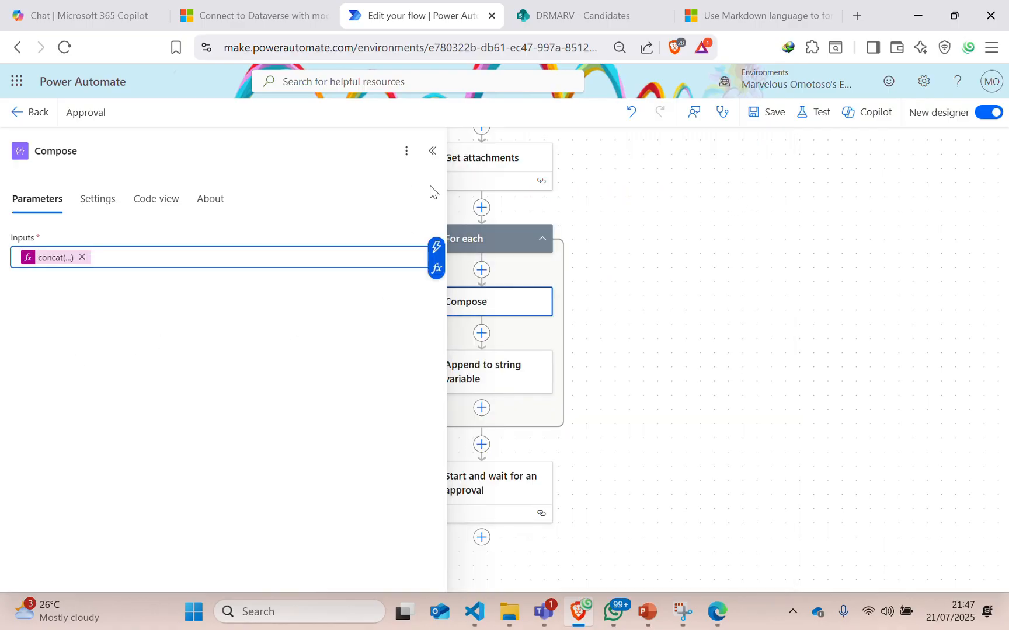
{"action": "left_click", "coordinate": [431, 150]}
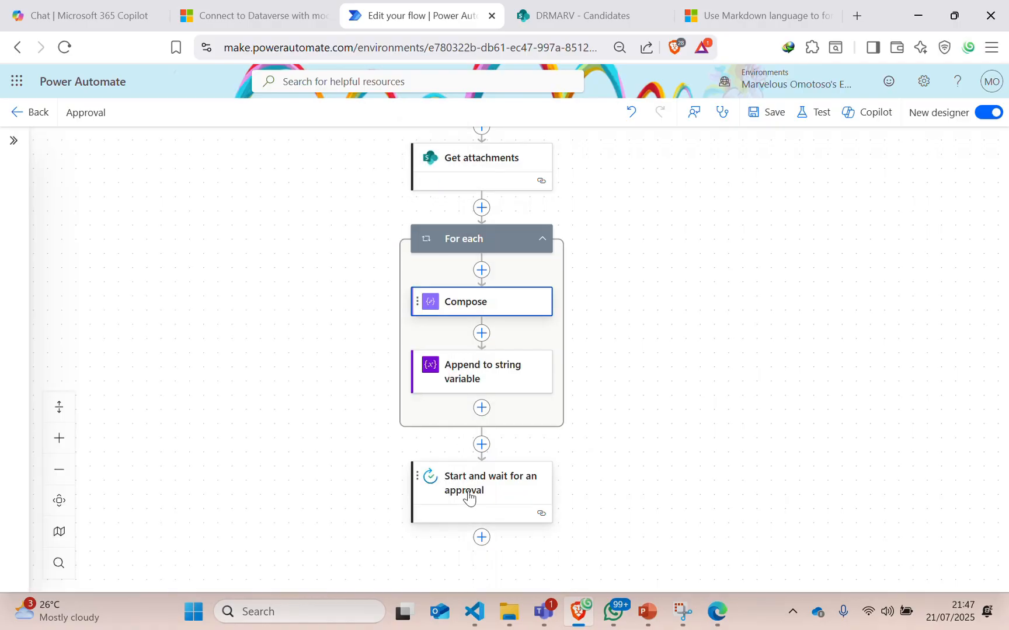
{"action": "left_click", "coordinate": [468, 356]}
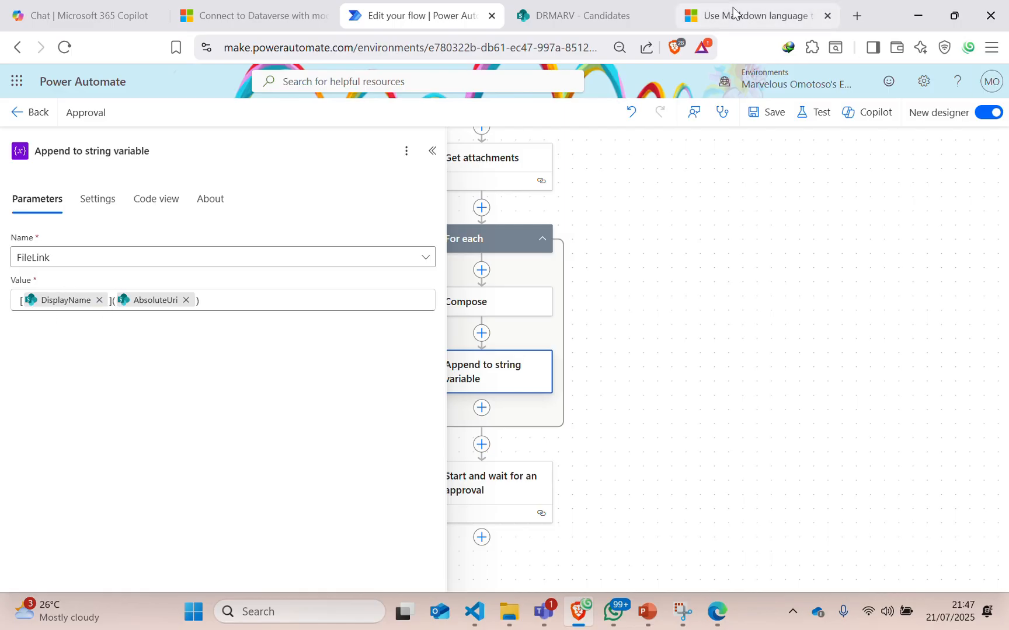
{"action": "left_click", "coordinate": [759, 15]}
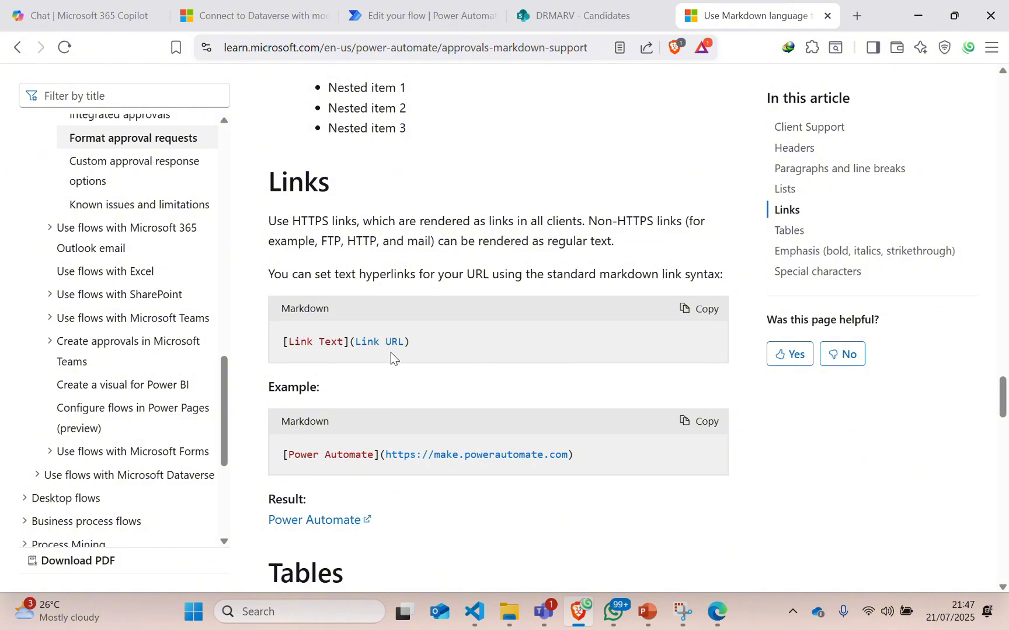
Review the approval step's parameters, then reopen the Compose step.
{"action": "left_click", "coordinate": [368, 15]}
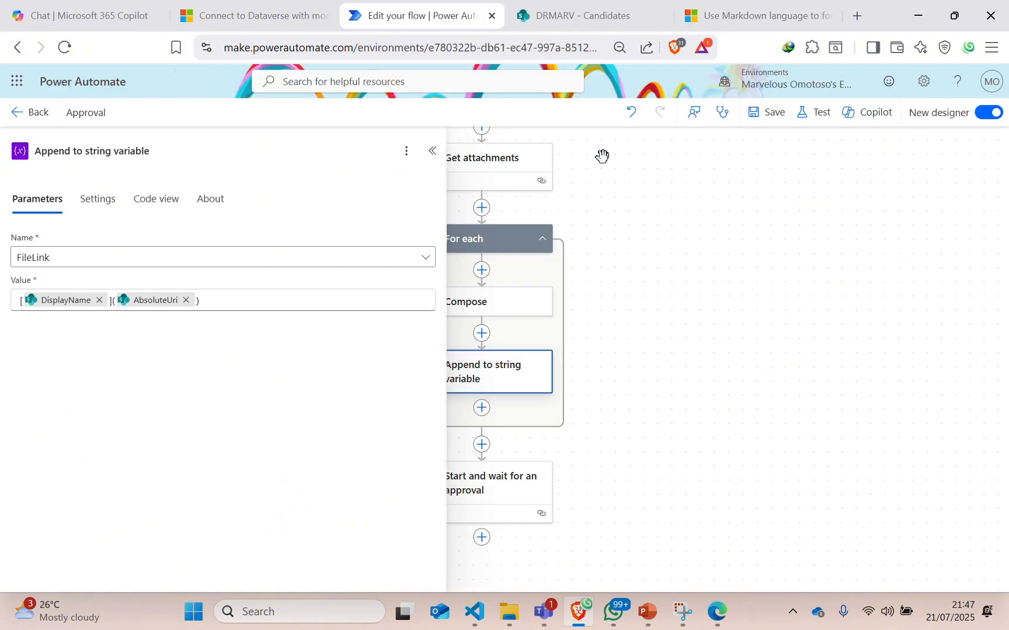
{"action": "left_click", "coordinate": [480, 488]}
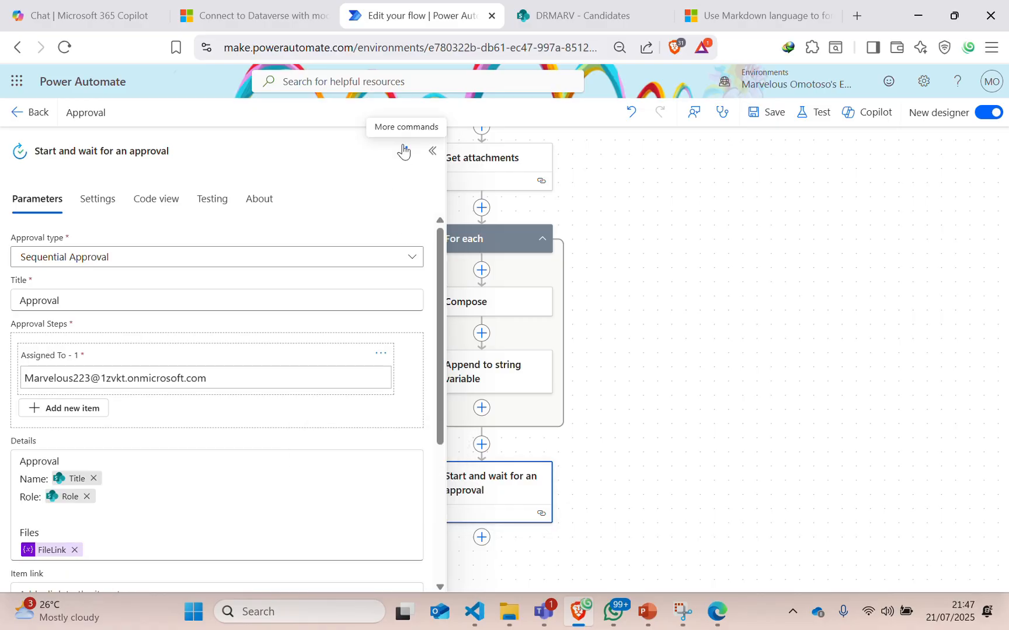
{"action": "left_click", "coordinate": [431, 151]}
{"action": "left_click", "coordinate": [478, 309]}
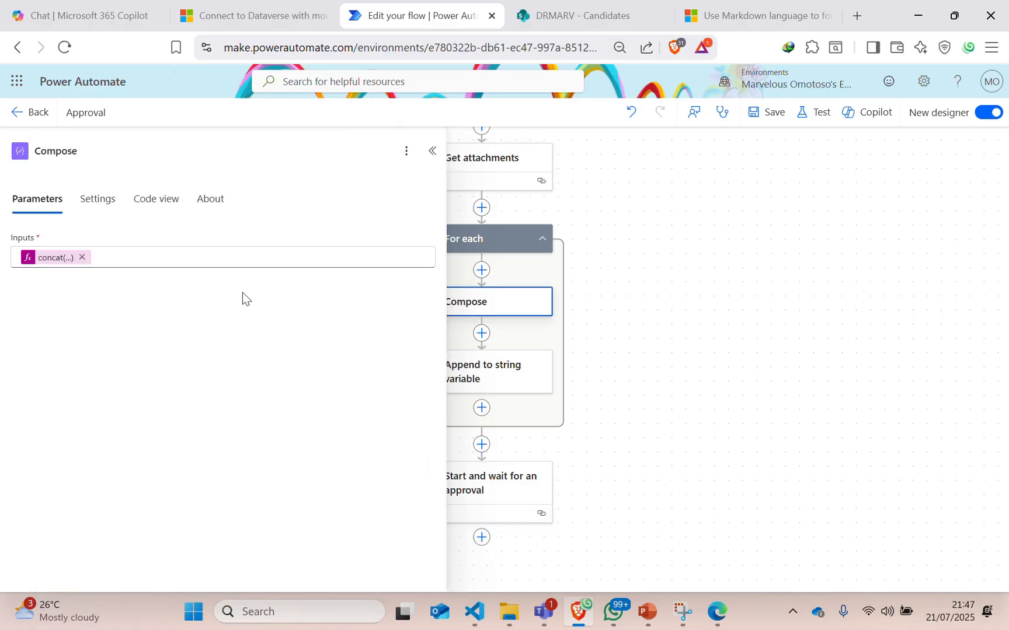
Delete items('For_each')?['DisplayName'] from the link text, leaving '• [' before ']('.
{"action": "left_click", "coordinate": [65, 259]}
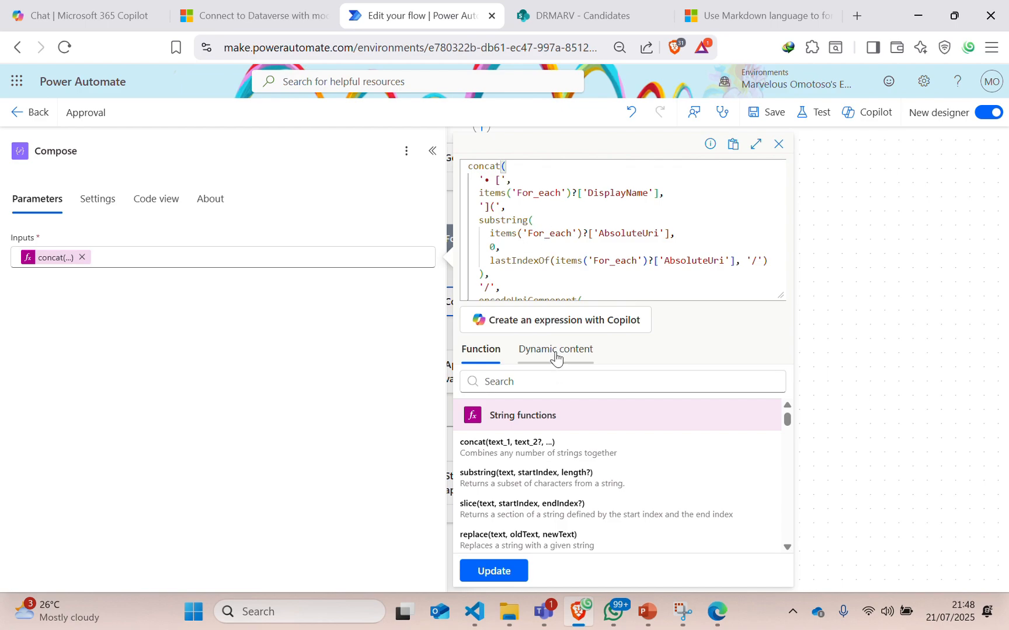
{"action": "left_click", "coordinate": [656, 193]}
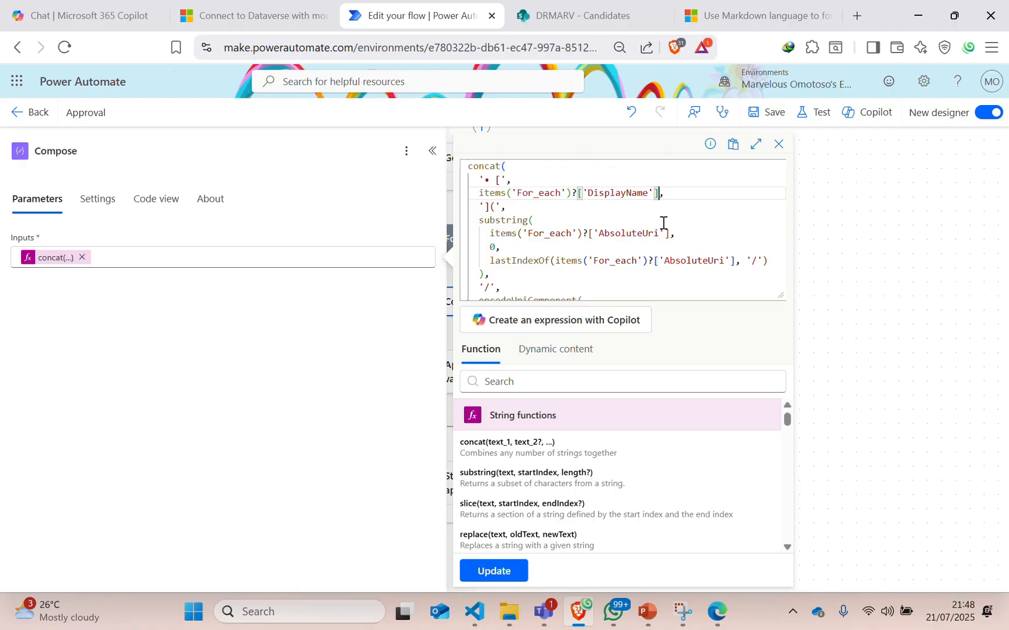
{"action": "key", "text": "BackSpace"}
{"action": "key", "text": "BackSpace"}
{"action": "key", "text": "BackSpace"}
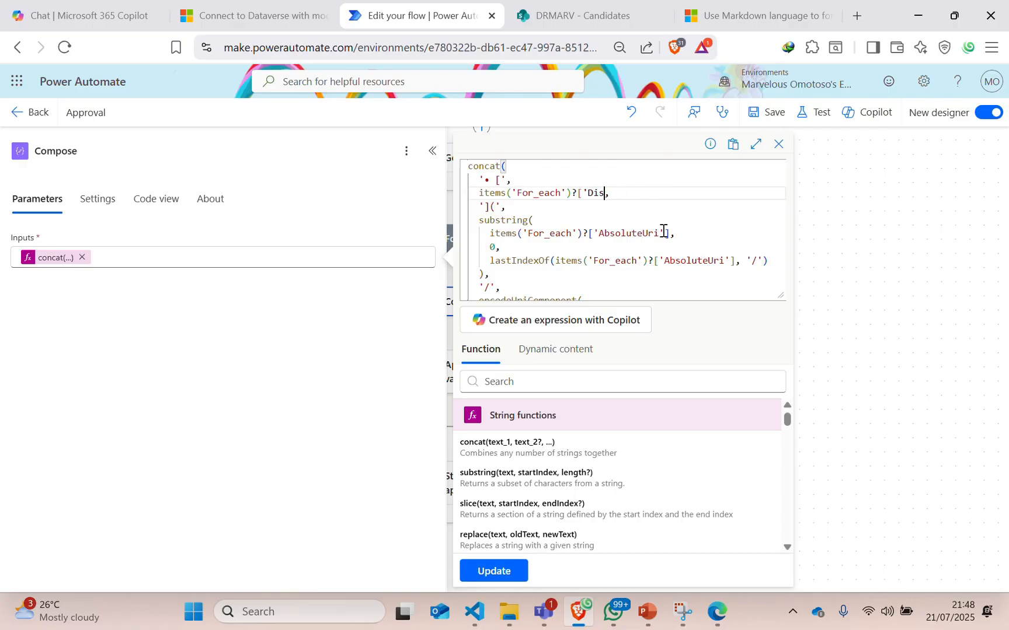
{"action": "key", "text": "BackSpace"}
{"action": "key", "text": "BackSpace"}
{"action": "key", "text": "BackSpace"}
{"action": "key", "text": "BackSpace"}
{"action": "key", "text": "BackSpace"}
{"action": "key", "text": "BackSpace"}
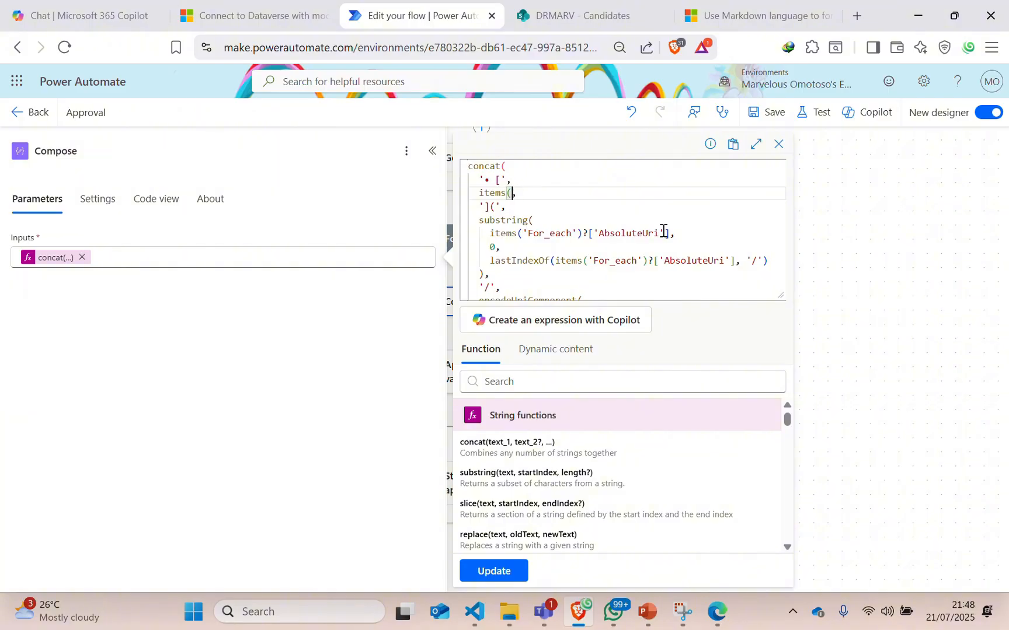
{"action": "key", "text": "BackSpace"}
{"action": "key", "text": "BackSpace"}
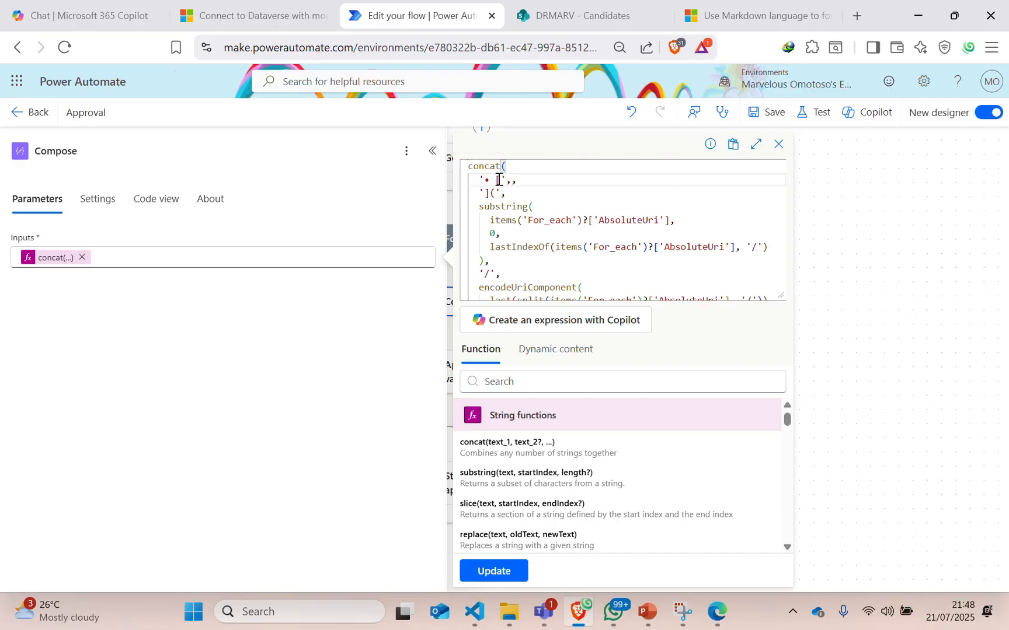
Insert the Get attachments DisplayName dynamic content as the link text on line 2.
{"action": "left_click", "coordinate": [562, 352]}
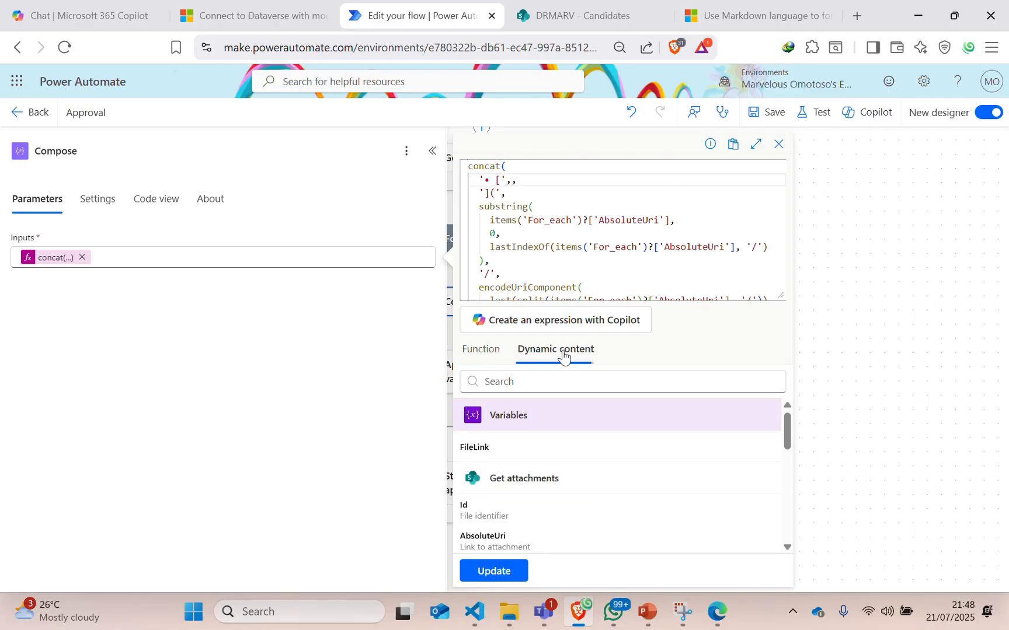
{"action": "scroll", "coordinate": [557, 491], "scroll_direction": "down", "scroll_amount": 2}
{"action": "scroll", "coordinate": [531, 486], "scroll_direction": "up", "scroll_amount": 1}
{"action": "scroll", "coordinate": [533, 492], "scroll_direction": "down", "scroll_amount": 2}
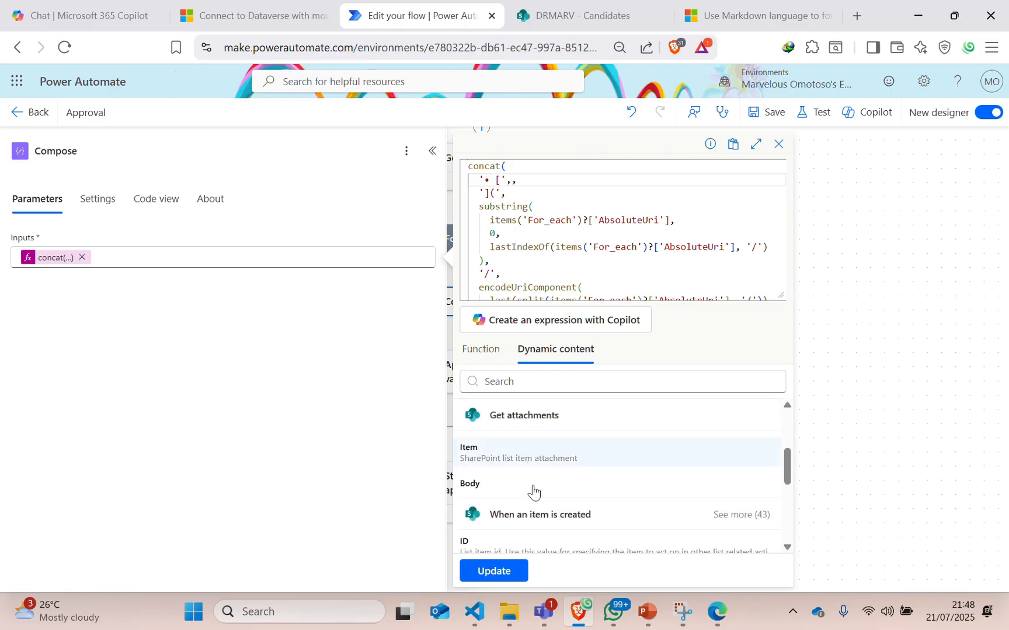
{"action": "scroll", "coordinate": [534, 495], "scroll_direction": "up", "scroll_amount": 3}
{"action": "scroll", "coordinate": [533, 511], "scroll_direction": "down", "scroll_amount": 1}
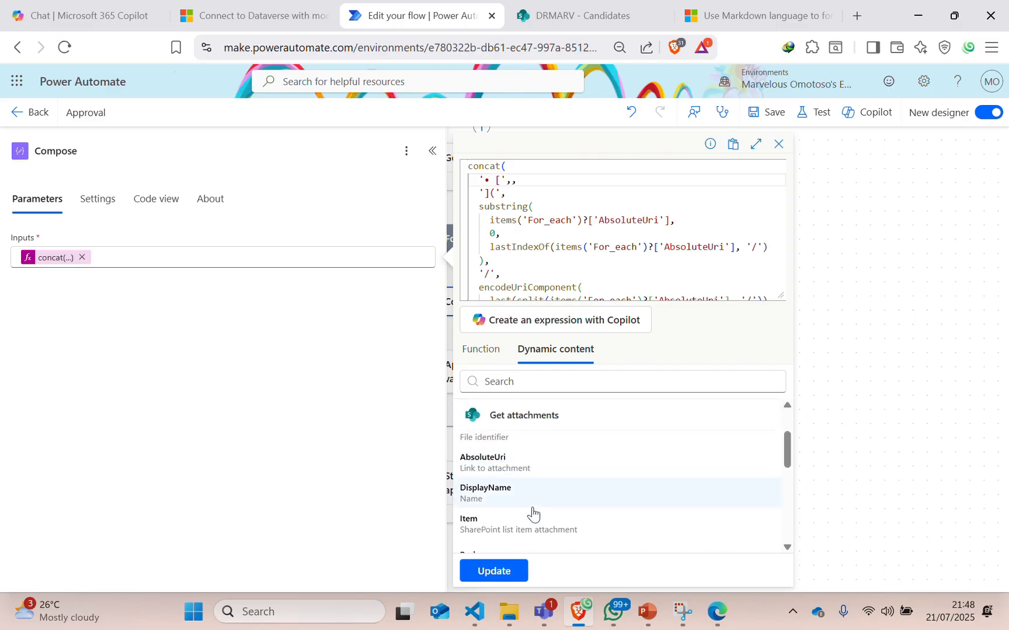
{"action": "left_click", "coordinate": [502, 503]}
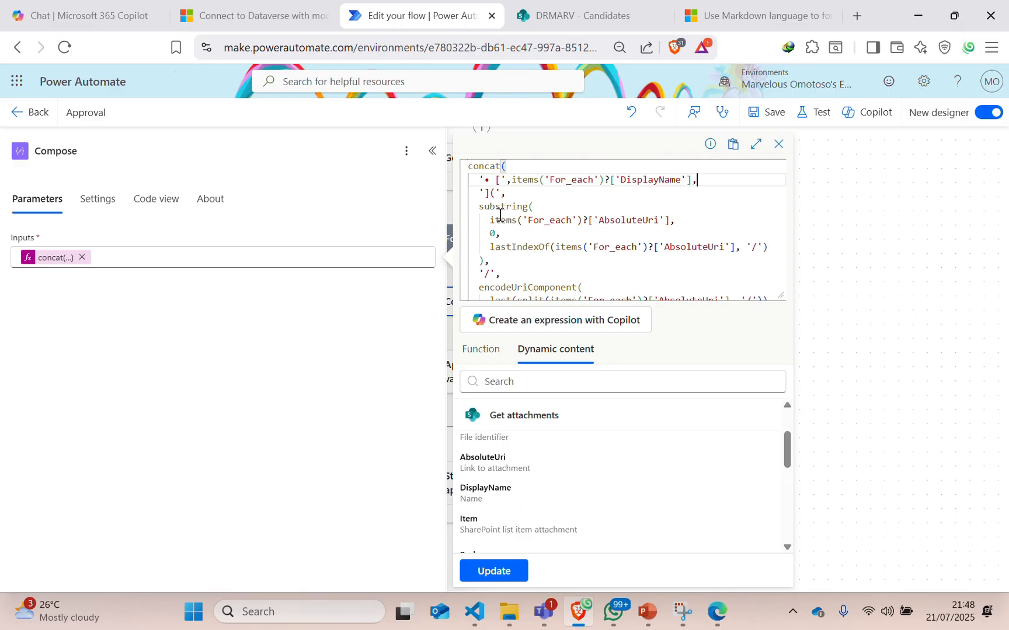
Replace the hand-written AbsoluteUri reference in substring with the AbsoluteUri dynamic content.
{"action": "left_click", "coordinate": [670, 221]}
{"action": "key", "text": "BackSpace"}
{"action": "key", "text": "BackSpace"}
{"action": "key", "text": "BackSpace"}
{"action": "key", "text": "BackSpace"}
{"action": "key", "text": "BackSpace"}
{"action": "key", "text": "BackSpace"}
{"action": "key", "text": "BackSpace"}
{"action": "key", "text": "BackSpace"}
{"action": "key", "text": "BackSpace"}
{"action": "key", "text": "BackSpace"}
{"action": "key", "text": "BackSpace"}
{"action": "key", "text": "BackSpace"}
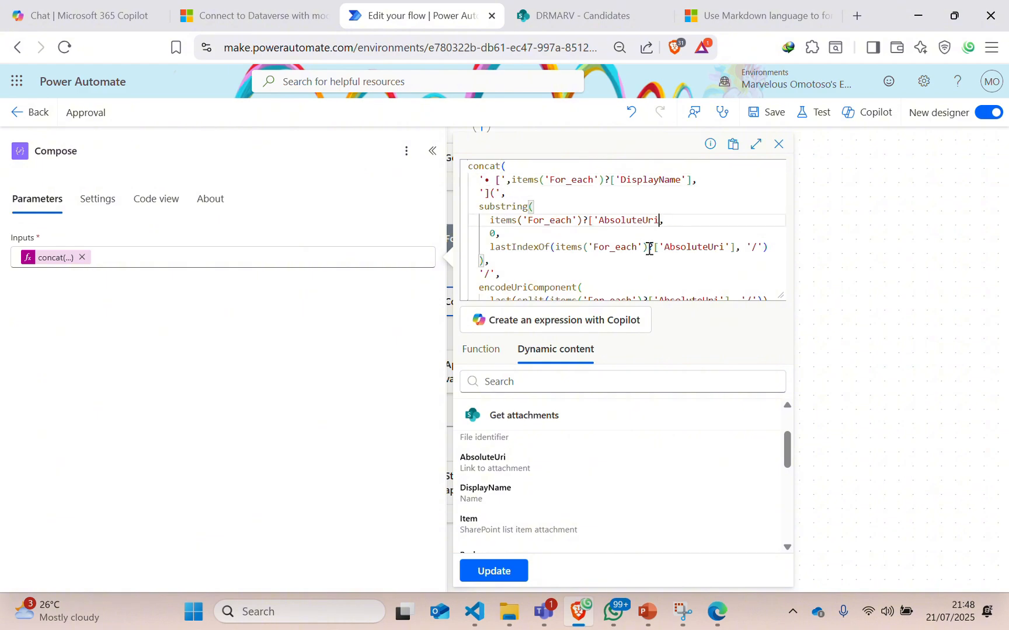
{"action": "key", "text": "BackSpace"}
{"action": "key", "text": "BackSpace"}
{"action": "key", "text": "BackSpace"}
{"action": "key", "text": "BackSpace"}
{"action": "key", "text": "BackSpace"}
{"action": "key", "text": "BackSpace"}
{"action": "key", "text": "BackSpace"}
{"action": "key", "text": "BackSpace"}
{"action": "key", "text": "BackSpace"}
{"action": "key", "text": "BackSpace"}
{"action": "key", "text": "BackSpace"}
{"action": "key", "text": "BackSpace"}
{"action": "key", "text": "BackSpace"}
{"action": "key", "text": "BackSpace"}
{"action": "key", "text": "BackSpace"}
{"action": "key", "text": "BackSpace"}
{"action": "key", "text": "BackSpace"}
{"action": "key", "text": "BackSpace"}
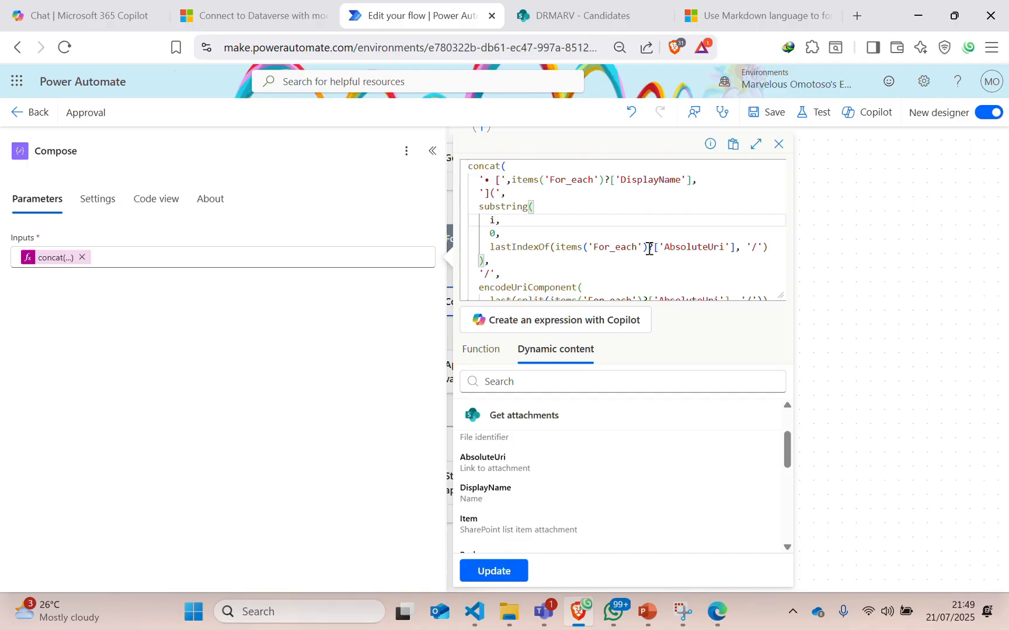
{"action": "key", "text": "BackSpace"}
{"action": "key", "text": "BackSpace"}
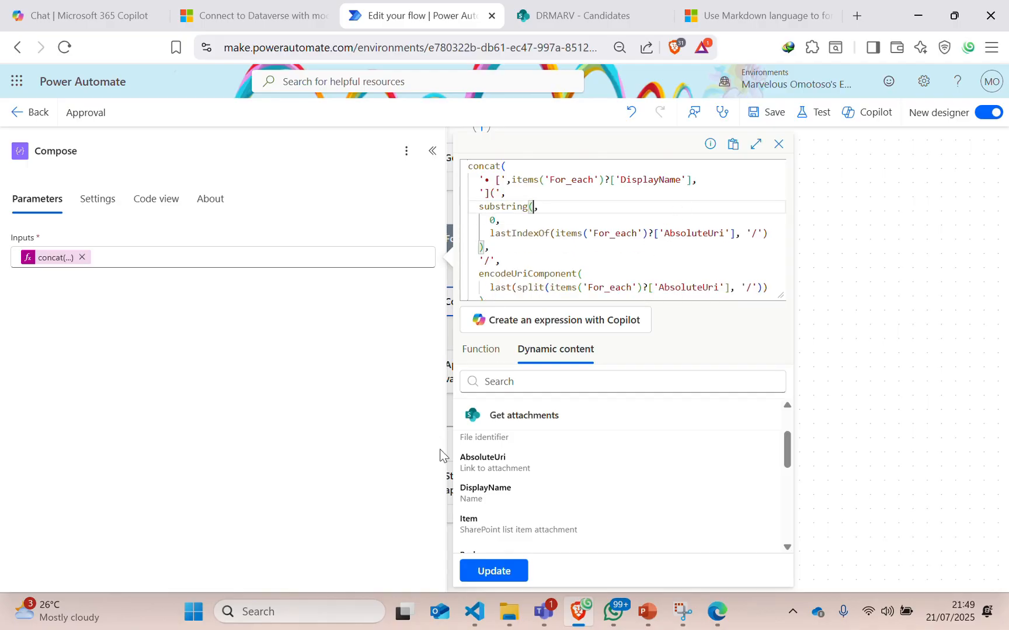
{"action": "left_click", "coordinate": [482, 463]}
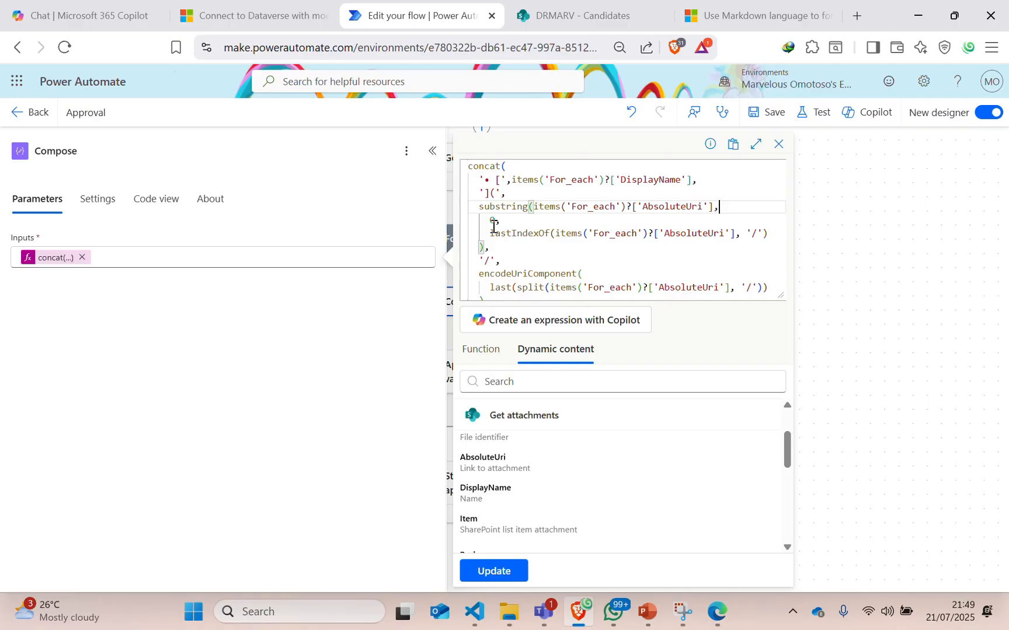
After checking the Teams approval's file links, paste the substring lines back into the Compose expression.
{"action": "left_click", "coordinate": [543, 611]}
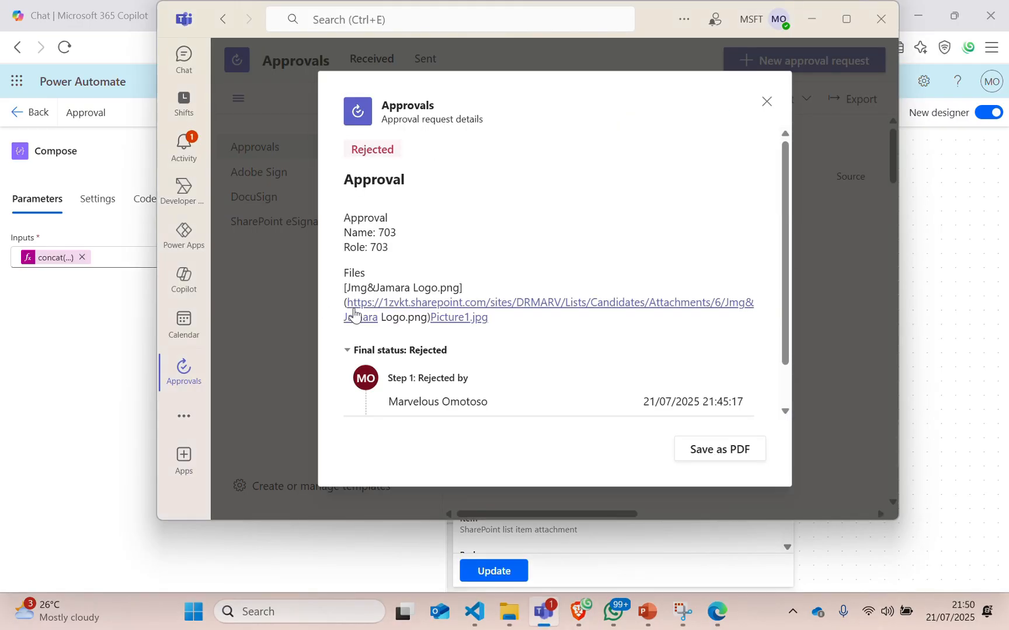
{"action": "left_click", "coordinate": [578, 611]}
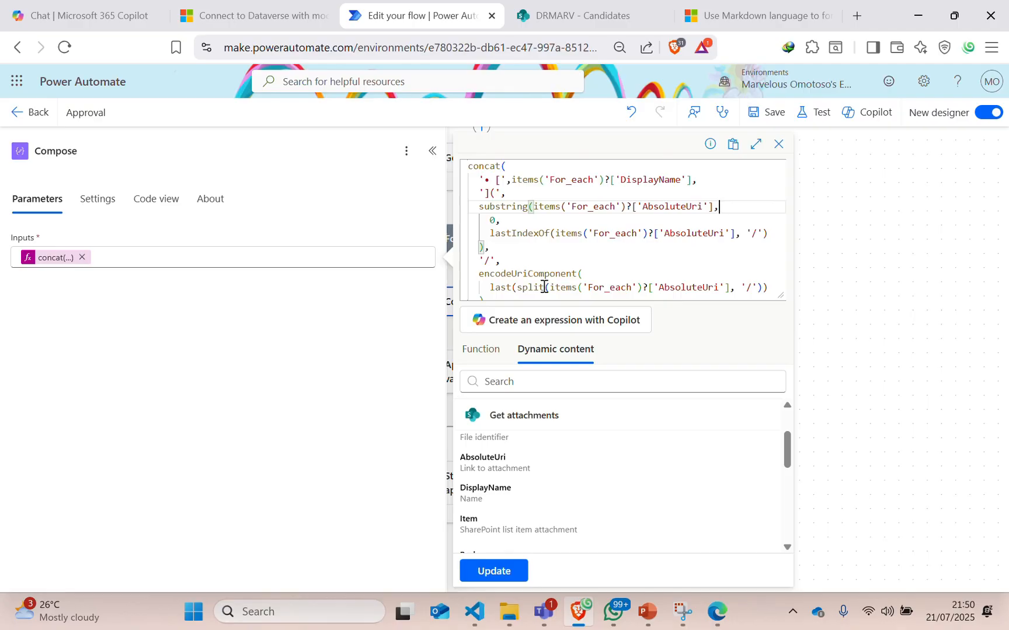
{"action": "scroll", "coordinate": [607, 269], "scroll_direction": "down", "scroll_amount": 1}
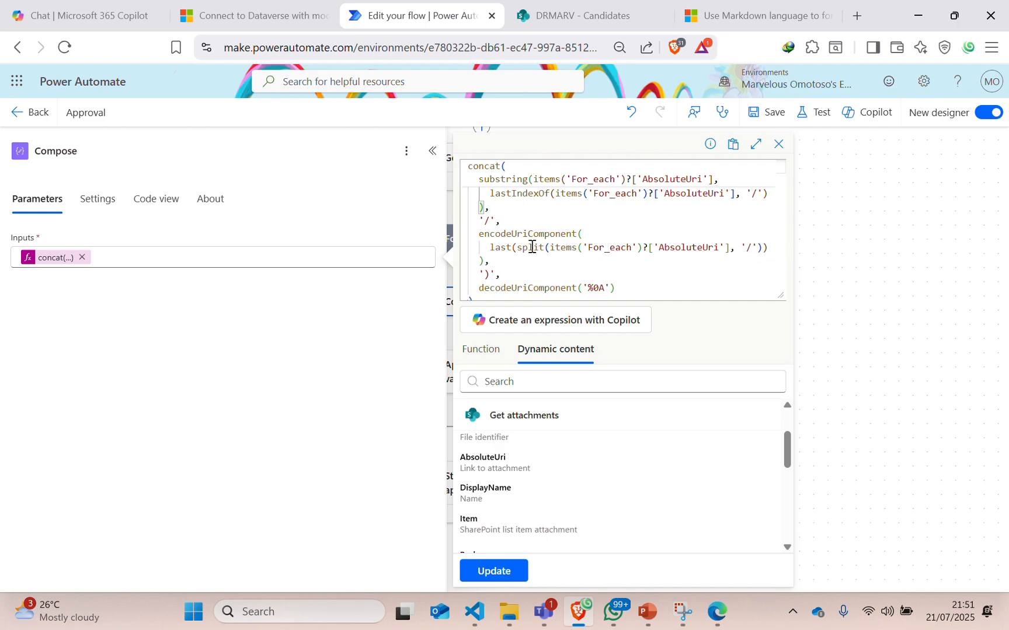
{"action": "left_click", "coordinate": [543, 612]}
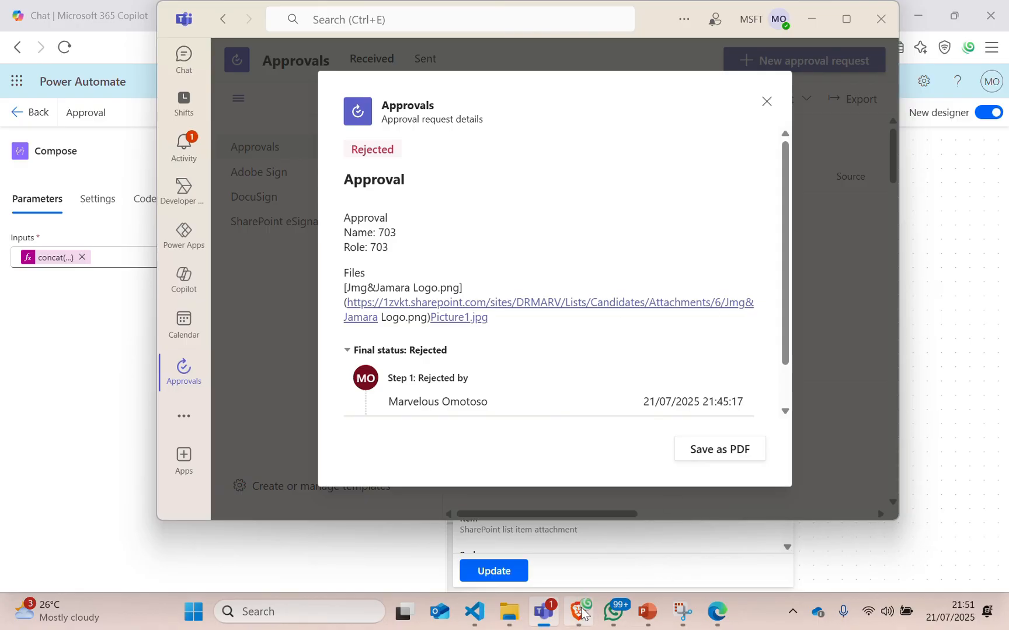
{"action": "mouse_move", "coordinate": [572, 614]}
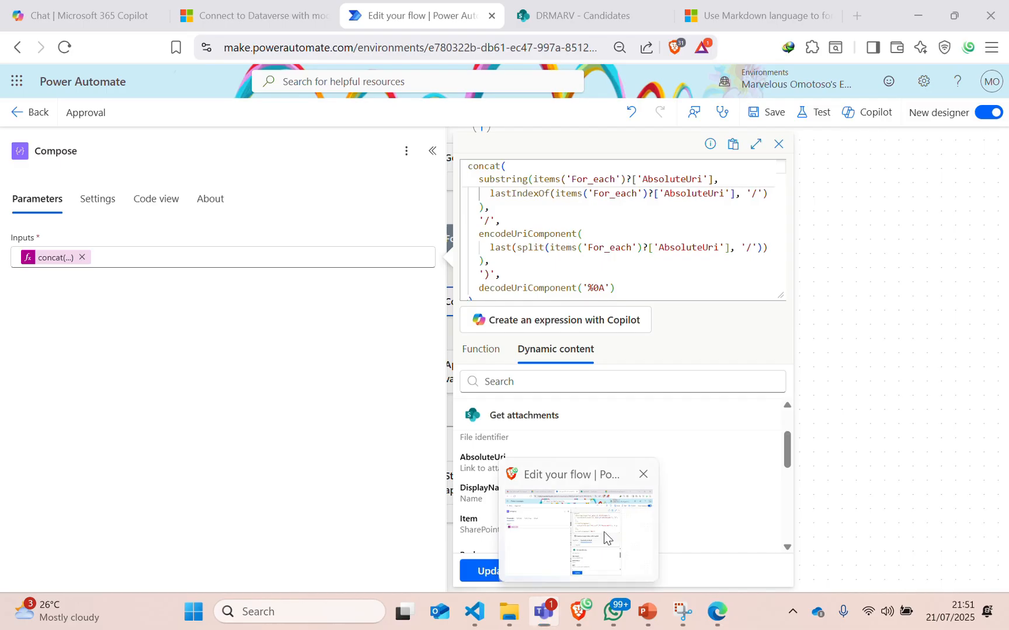
{"action": "left_click", "coordinate": [604, 532]}
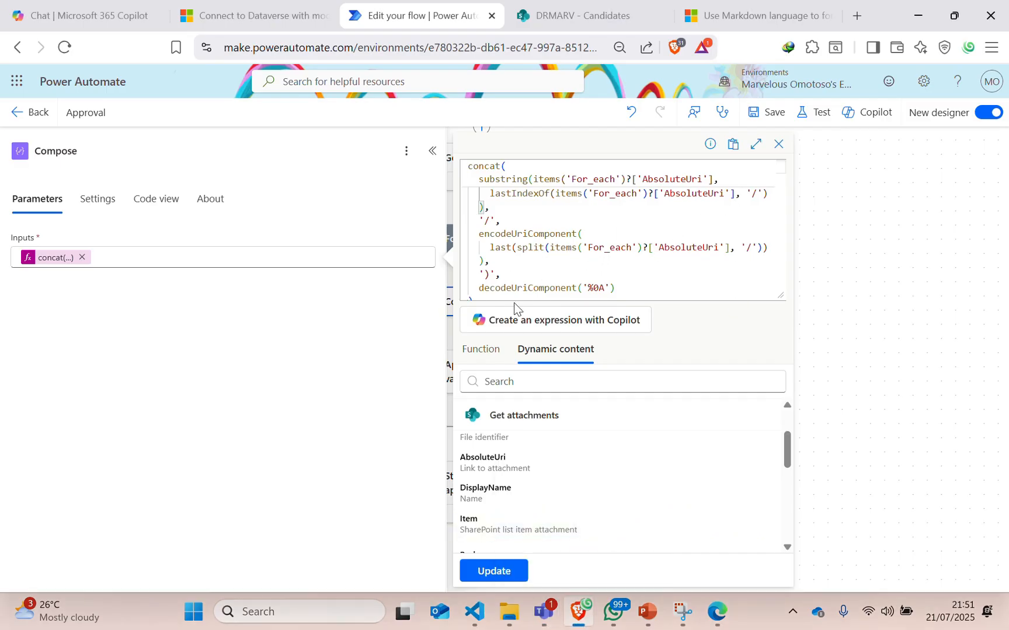
{"action": "scroll", "coordinate": [537, 265], "scroll_direction": "down", "scroll_amount": 3}
{"action": "scroll", "coordinate": [535, 259], "scroll_direction": "up", "scroll_amount": 3}
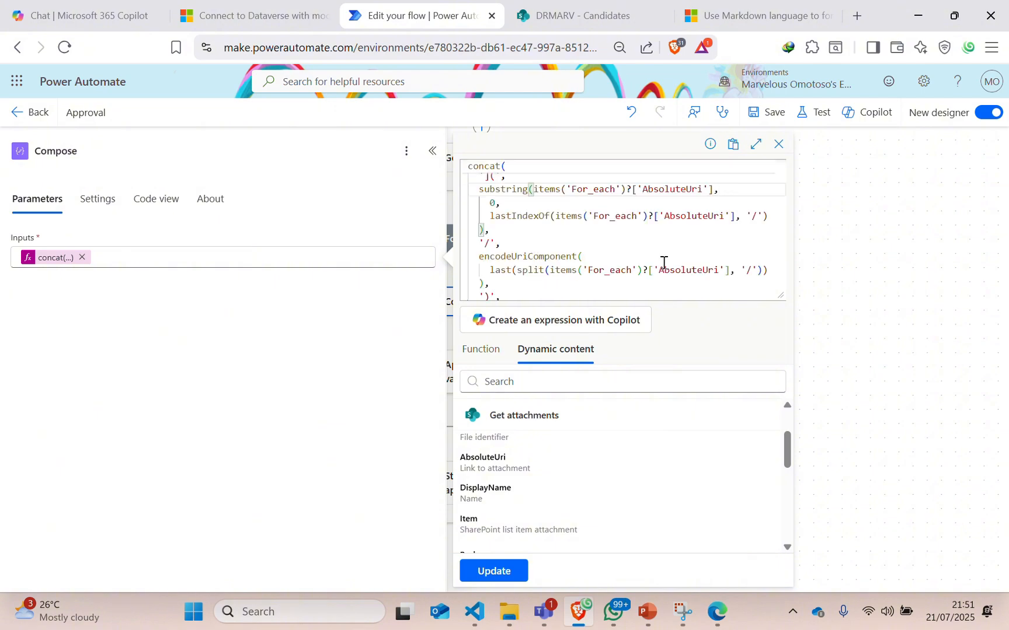
{"action": "scroll", "coordinate": [702, 266], "scroll_direction": "down", "scroll_amount": 3}
{"action": "scroll", "coordinate": [560, 283], "scroll_direction": "up", "scroll_amount": 1}
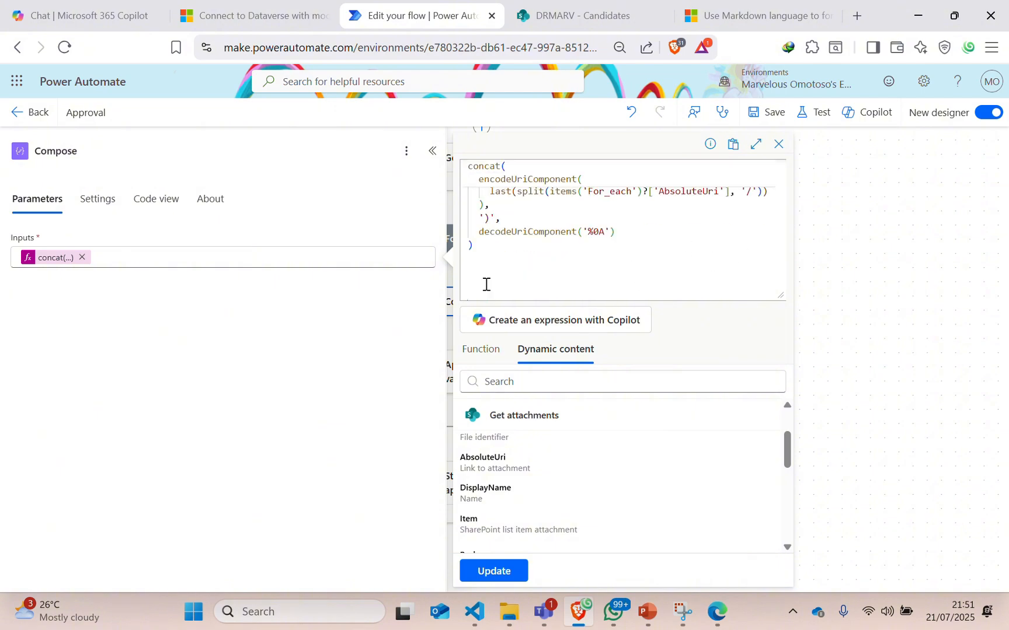
{"action": "type", "text": "substring(items('For_each')?['AbsoluteUri'], ), '/',"}
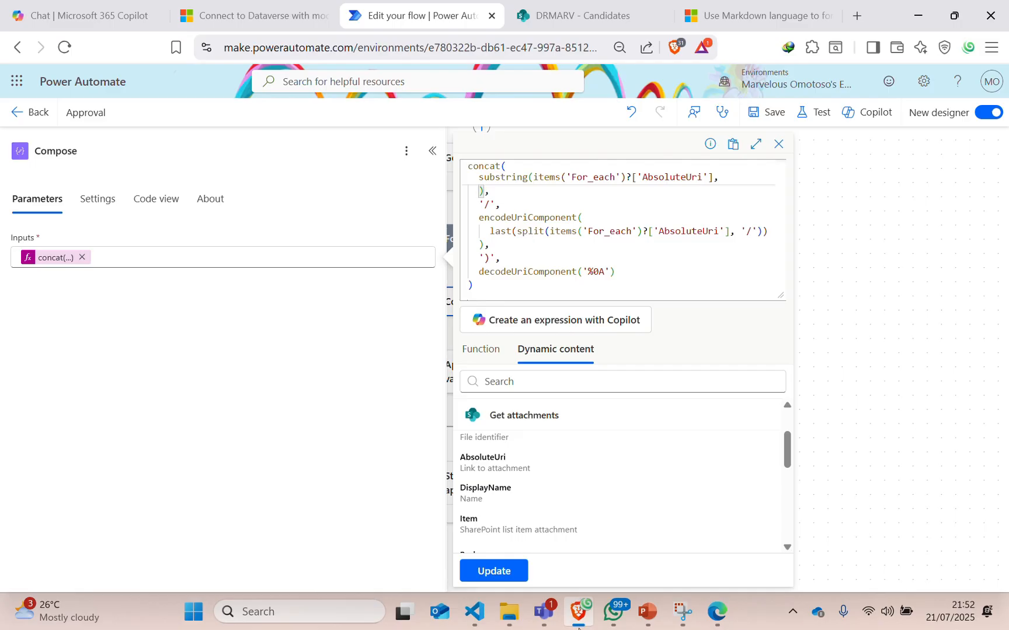
Replace the AbsoluteUri reference inside last(split(...)) with the AbsoluteUri dynamic content.
{"action": "left_click", "coordinate": [541, 619]}
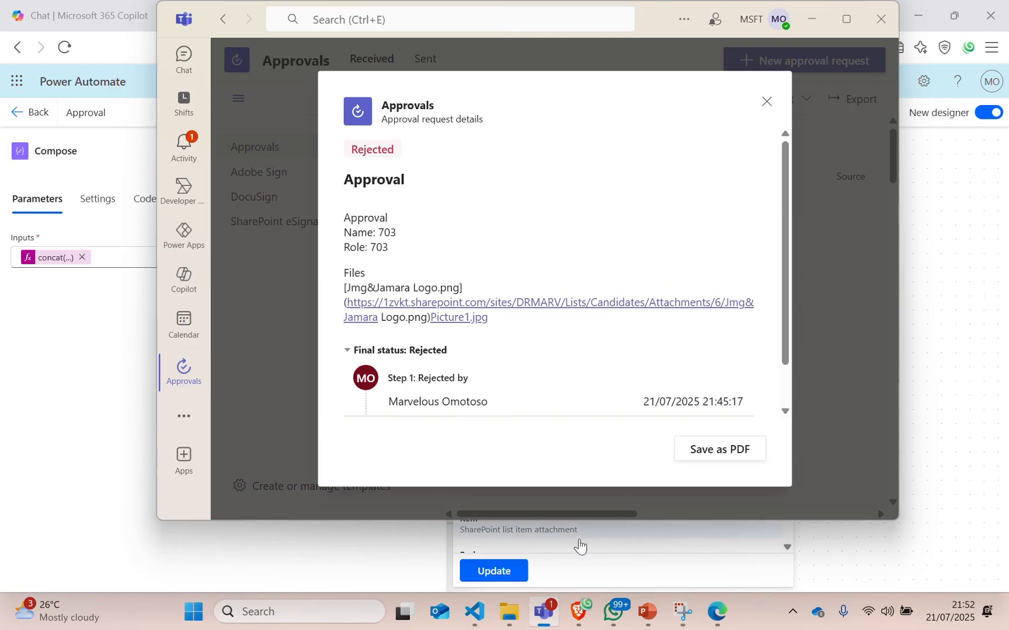
{"action": "left_click", "coordinate": [580, 614]}
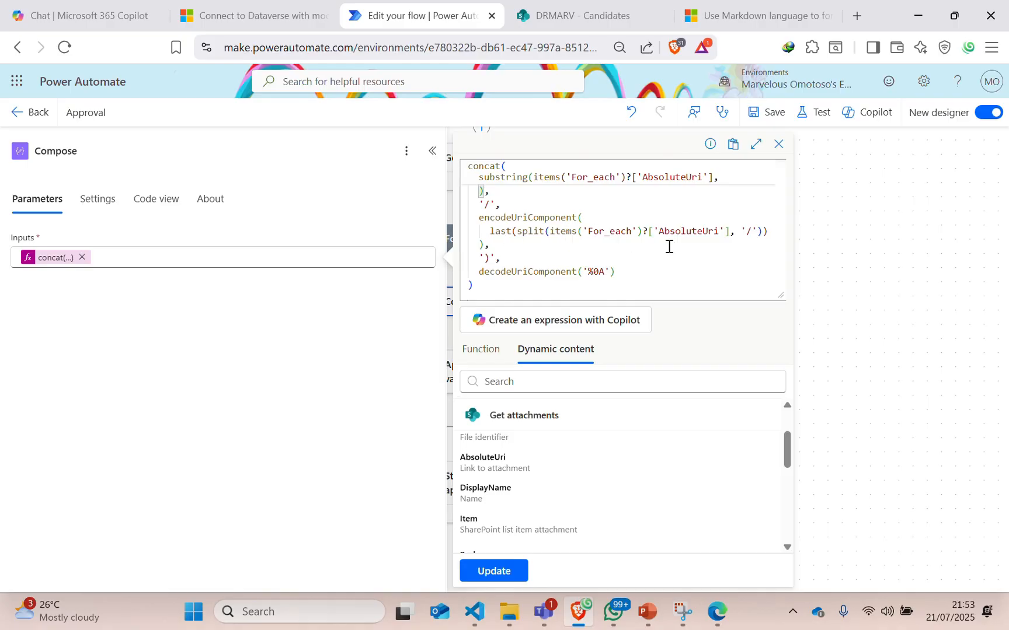
{"action": "left_click", "coordinate": [730, 231]}
{"action": "key", "text": "BackSpace"}
{"action": "key", "text": "BackSpace"}
{"action": "key", "text": "BackSpace"}
{"action": "key", "text": "BackSpace"}
{"action": "key", "text": "BackSpace"}
{"action": "key", "text": "BackSpace"}
{"action": "key", "text": "BackSpace"}
{"action": "key", "text": "BackSpace"}
{"action": "key", "text": "BackSpace"}
{"action": "key", "text": "BackSpace"}
{"action": "key", "text": "BackSpace"}
{"action": "key", "text": "BackSpace"}
{"action": "key", "text": "BackSpace"}
{"action": "key", "text": "BackSpace"}
{"action": "key", "text": "BackSpace"}
{"action": "key", "text": "BackSpace"}
{"action": "key", "text": "BackSpace"}
{"action": "key", "text": "BackSpace"}
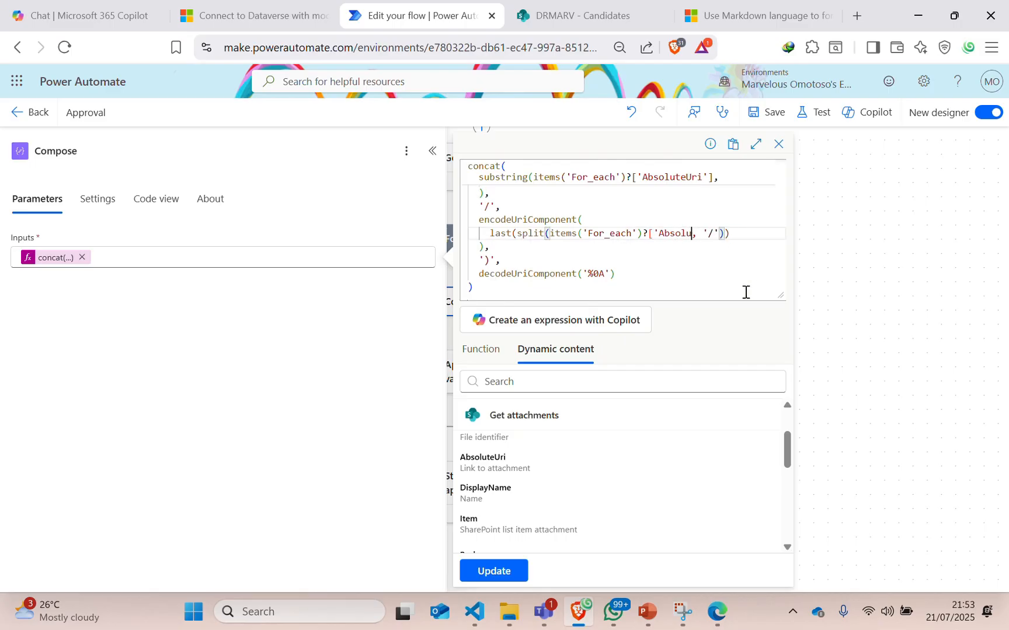
{"action": "key", "text": "BackSpace"}
{"action": "key", "text": "BackSpace"}
{"action": "key", "text": "BackSpace"}
{"action": "key", "text": "BackSpace"}
{"action": "key", "text": "BackSpace"}
{"action": "key", "text": "BackSpace"}
{"action": "key", "text": "BackSpace"}
{"action": "key", "text": "BackSpace"}
{"action": "key", "text": "BackSpace"}
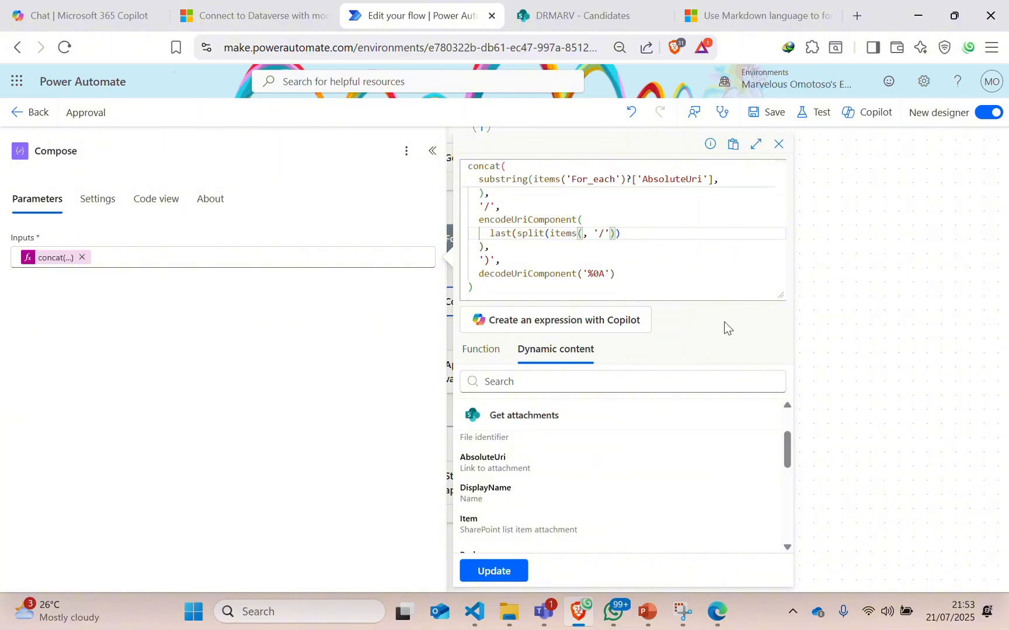
{"action": "left_click", "coordinate": [502, 467]}
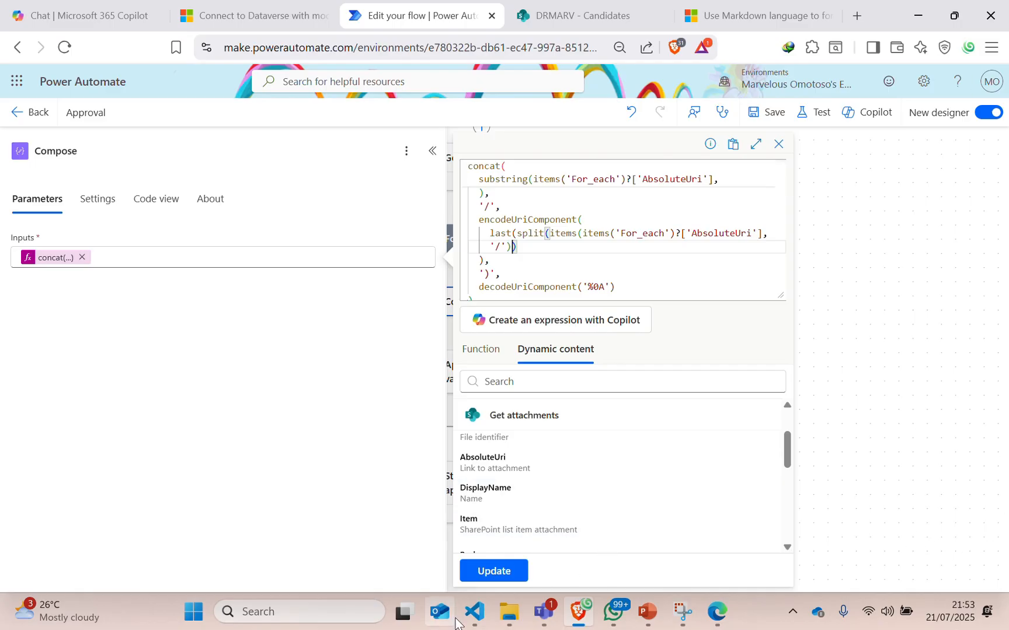
Overwrite the whole Compose expression with the clean version copied from get link.txt and update it.
{"action": "left_click", "coordinate": [474, 613]}
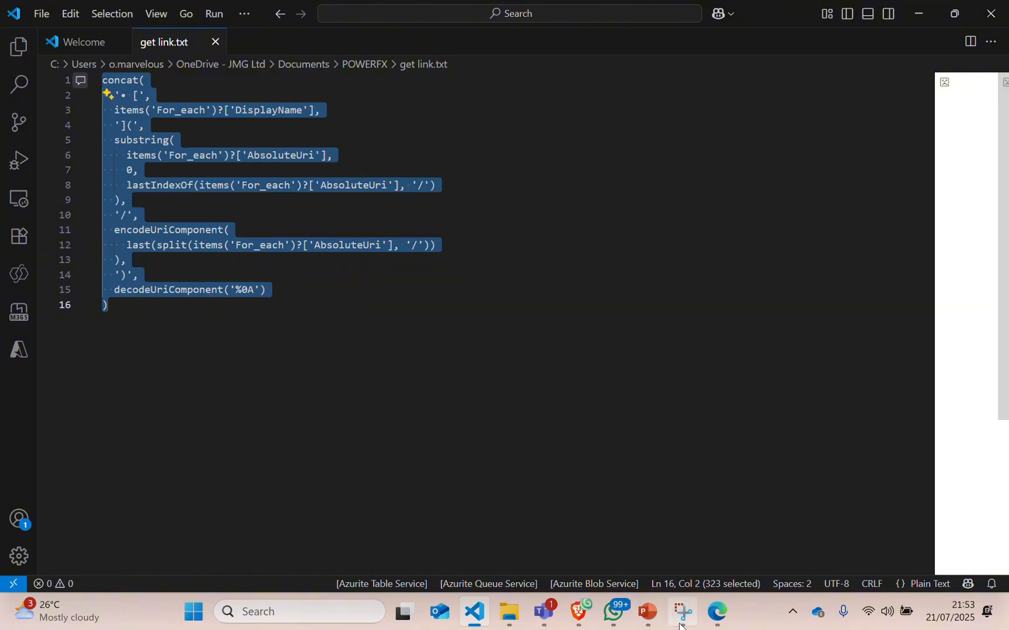
{"action": "key", "text": "alt+Tab"}
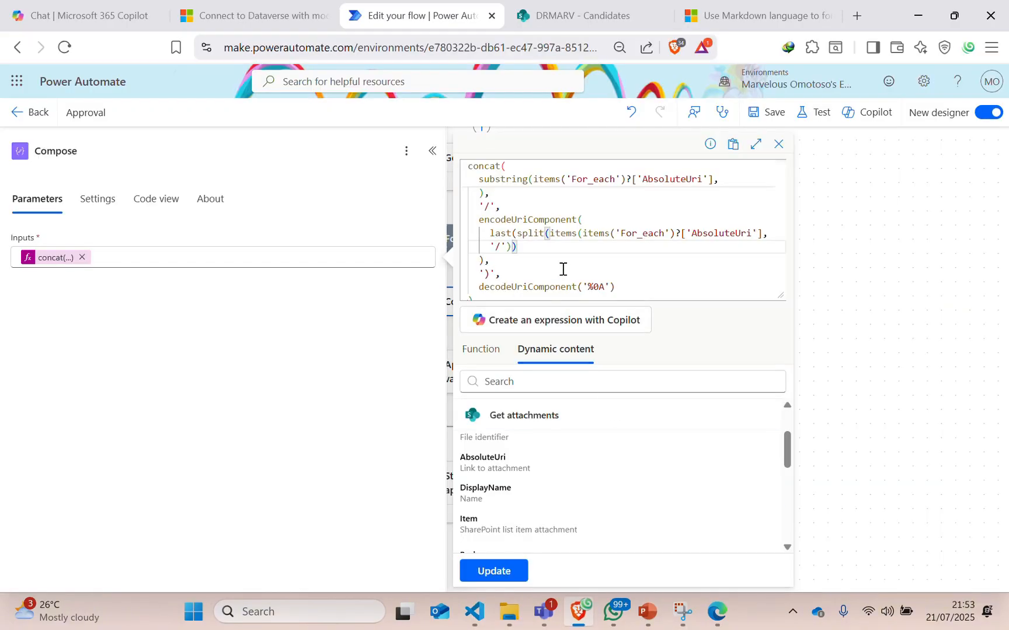
{"action": "key", "text": "ctrl+a"}
{"action": "key", "text": "ctrl+v"}
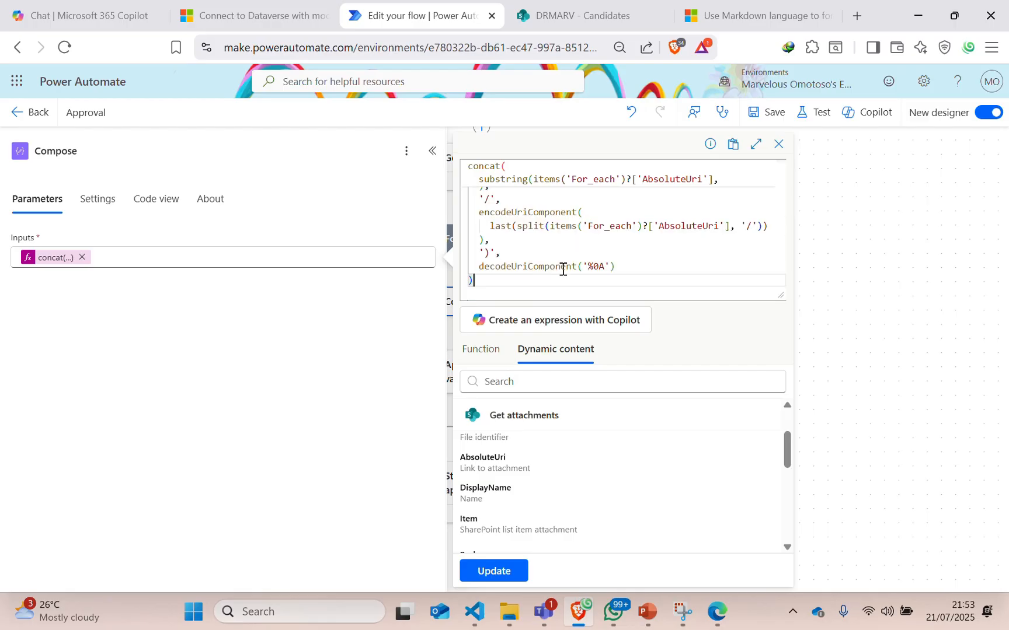
{"action": "scroll", "coordinate": [511, 220], "scroll_direction": "up", "scroll_amount": 1}
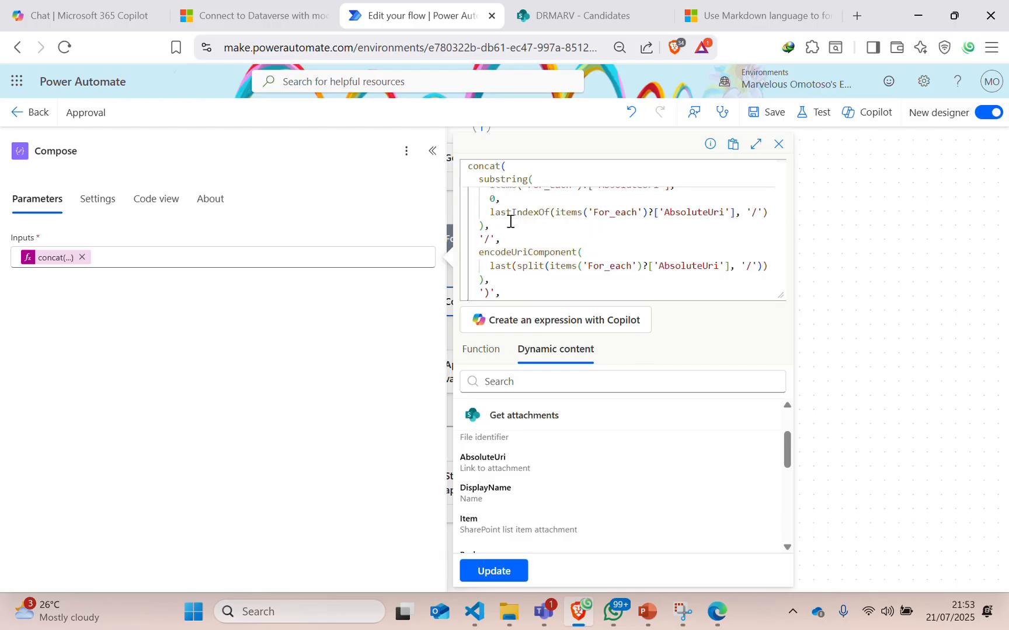
{"action": "scroll", "coordinate": [524, 261], "scroll_direction": "down", "scroll_amount": 1}
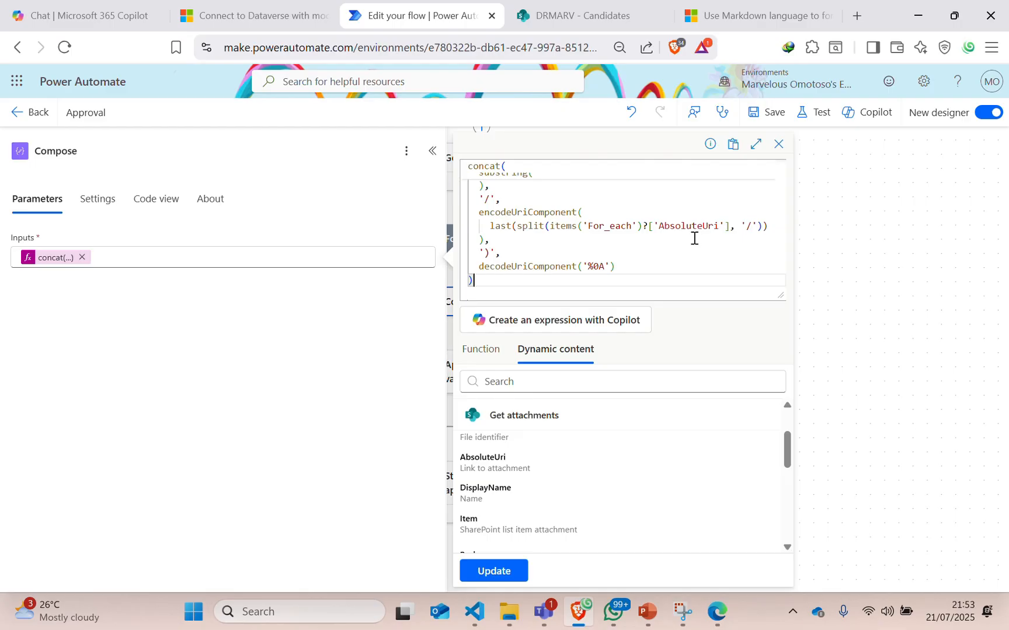
{"action": "scroll", "coordinate": [688, 238], "scroll_direction": "down", "scroll_amount": 2}
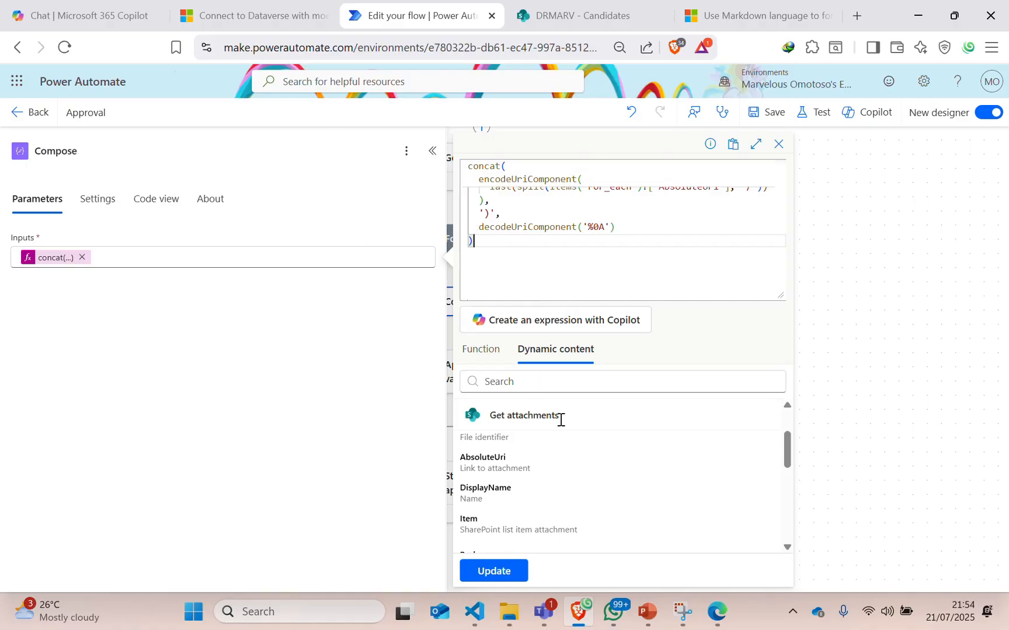
{"action": "left_click", "coordinate": [493, 571]}
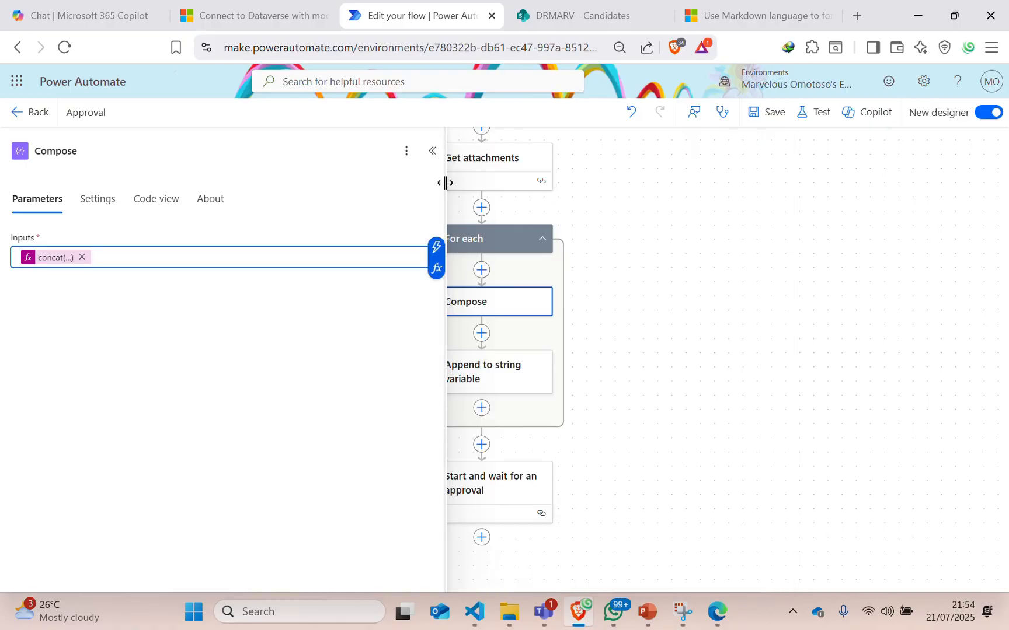
Clear the FileLink append value and set it to the Compose Outputs.
{"action": "left_click", "coordinate": [431, 151]}
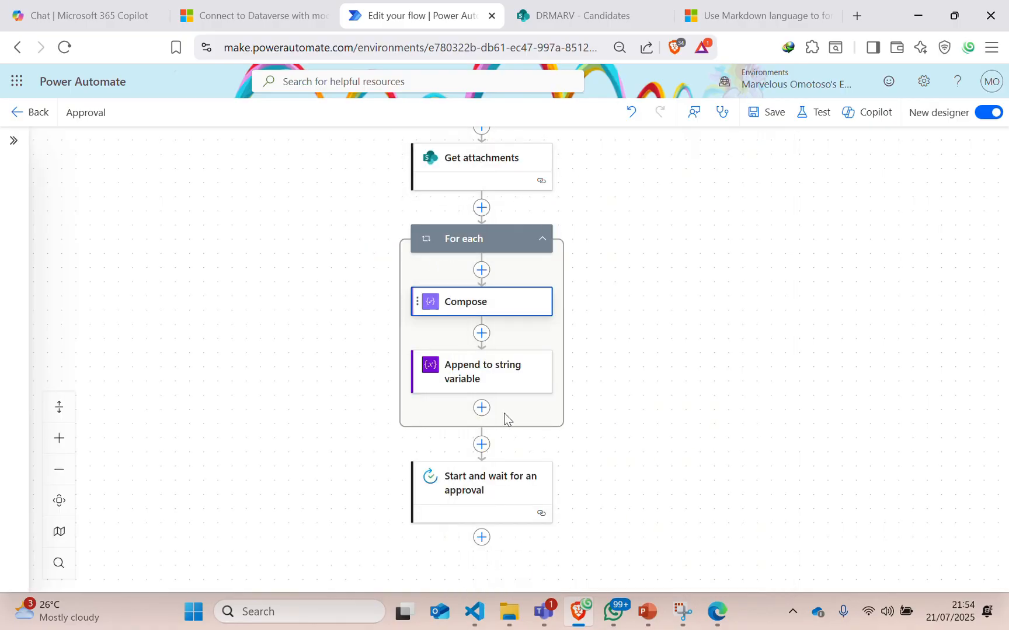
{"action": "left_click", "coordinate": [485, 385]}
{"action": "left_click", "coordinate": [276, 304]}
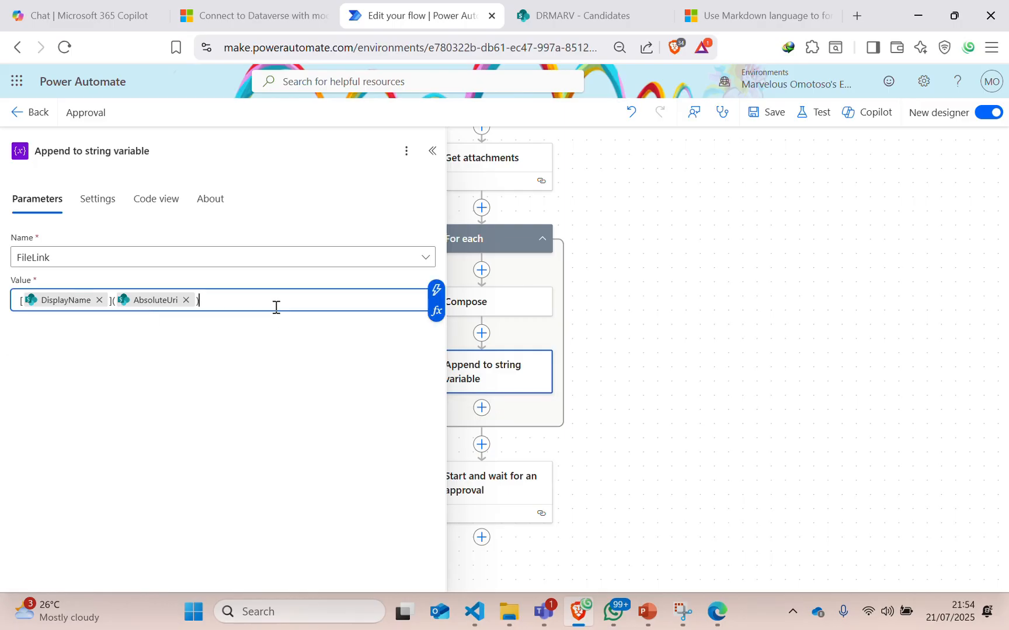
{"action": "key", "text": "ctrl+a"}
{"action": "key", "text": "BackSpace"}
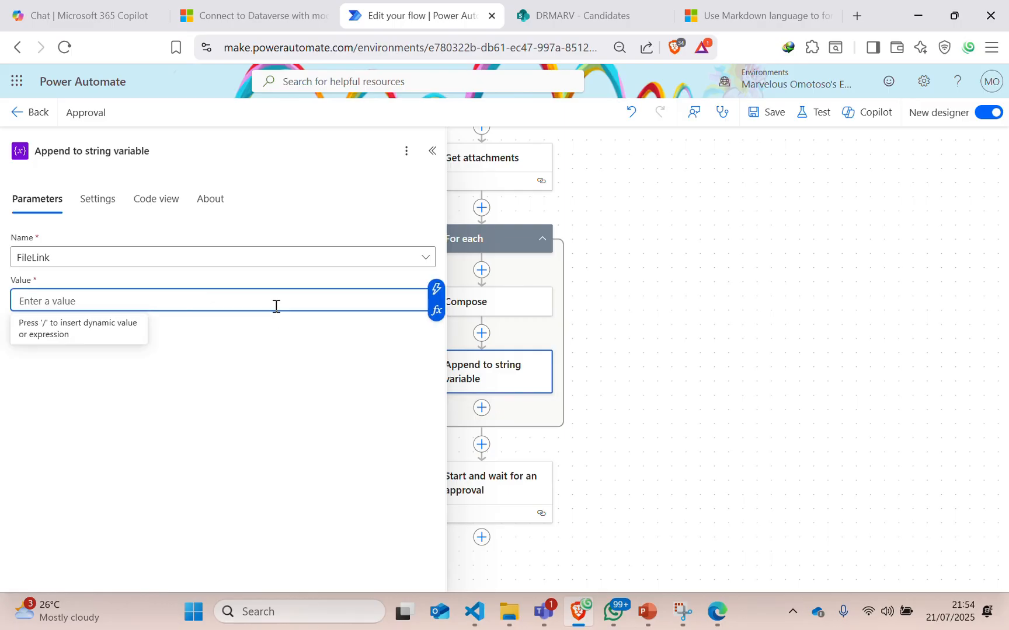
{"action": "left_click", "coordinate": [436, 288]}
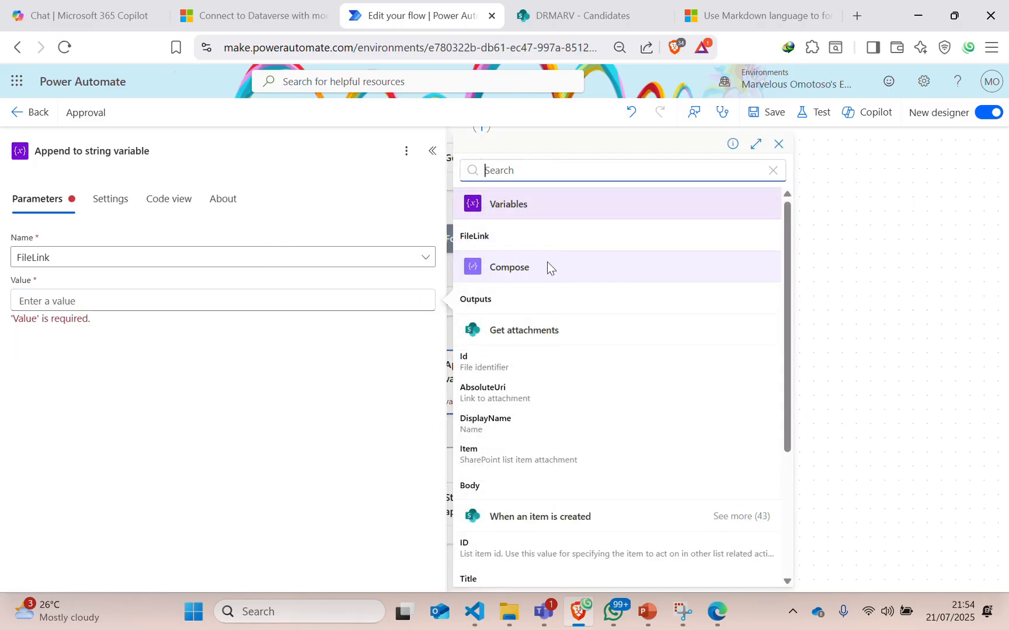
{"action": "left_click", "coordinate": [497, 312]}
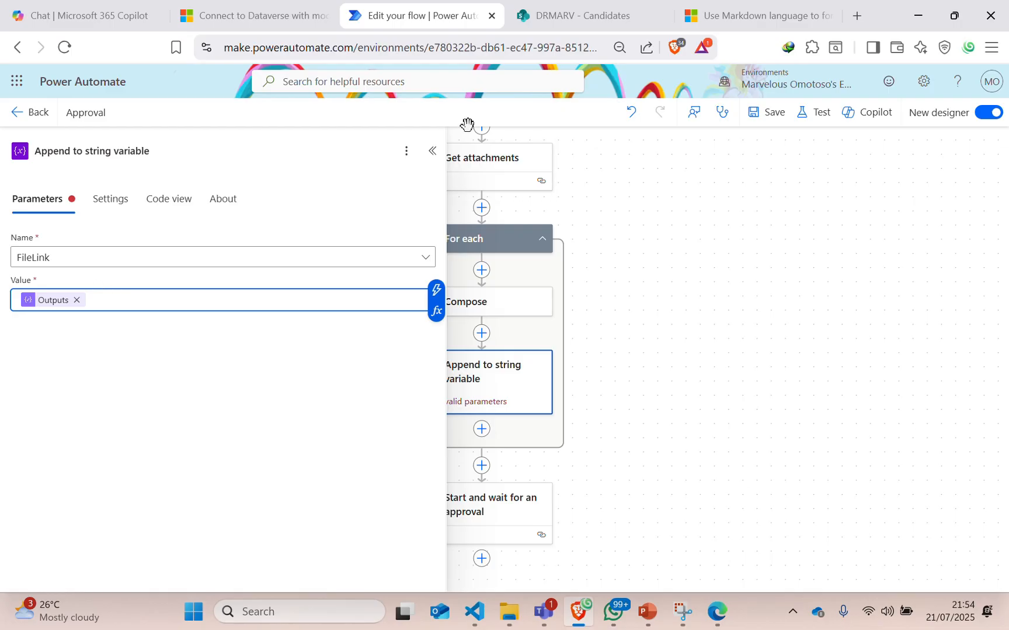
Review the approval step's details and save the flow.
{"action": "left_click", "coordinate": [433, 153]}
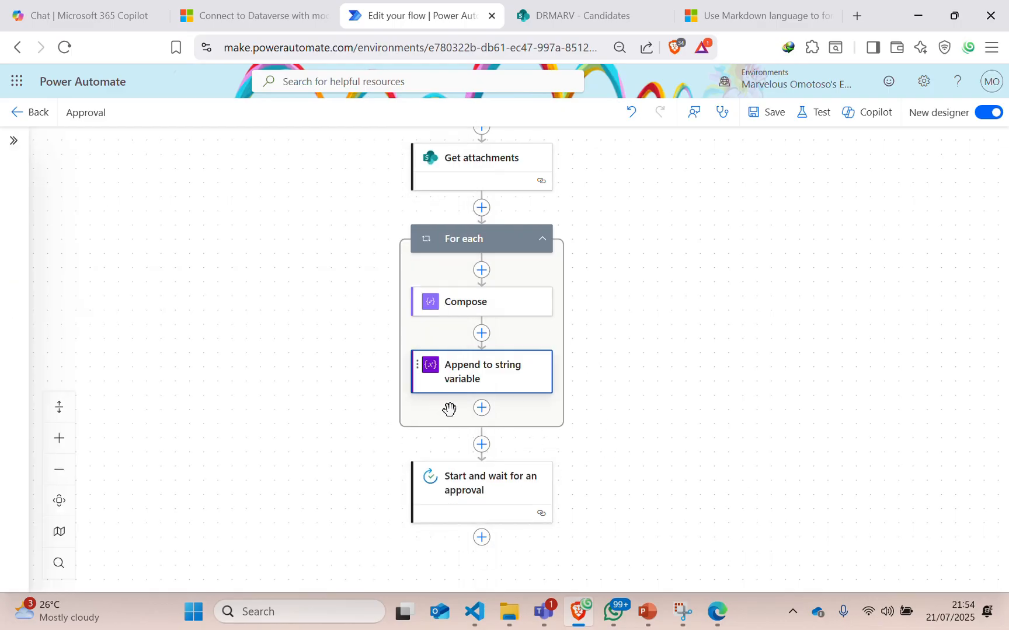
{"action": "left_click", "coordinate": [482, 484]}
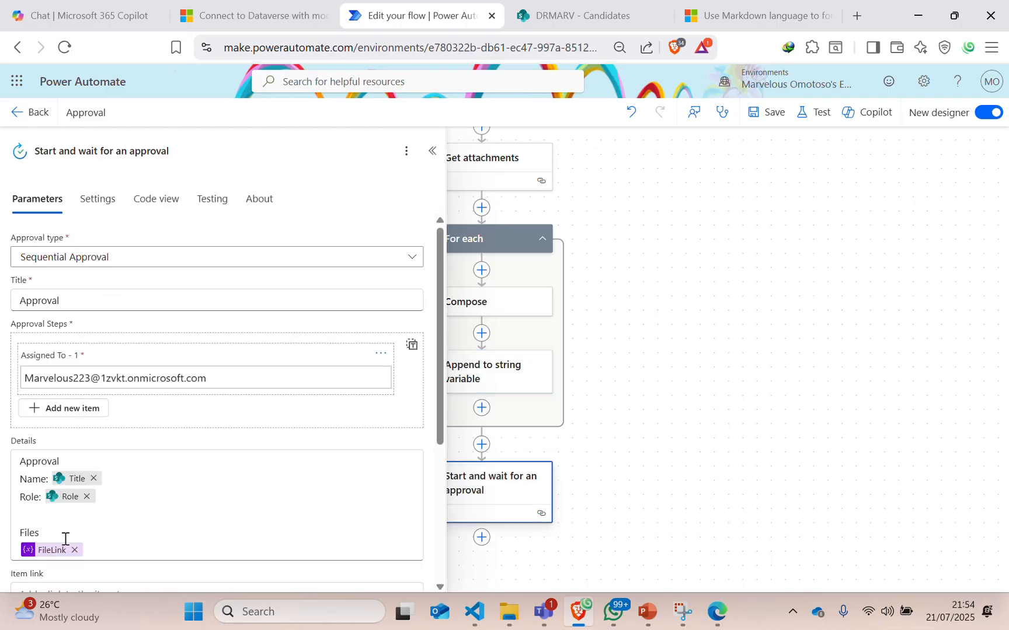
{"action": "left_click", "coordinate": [433, 151]}
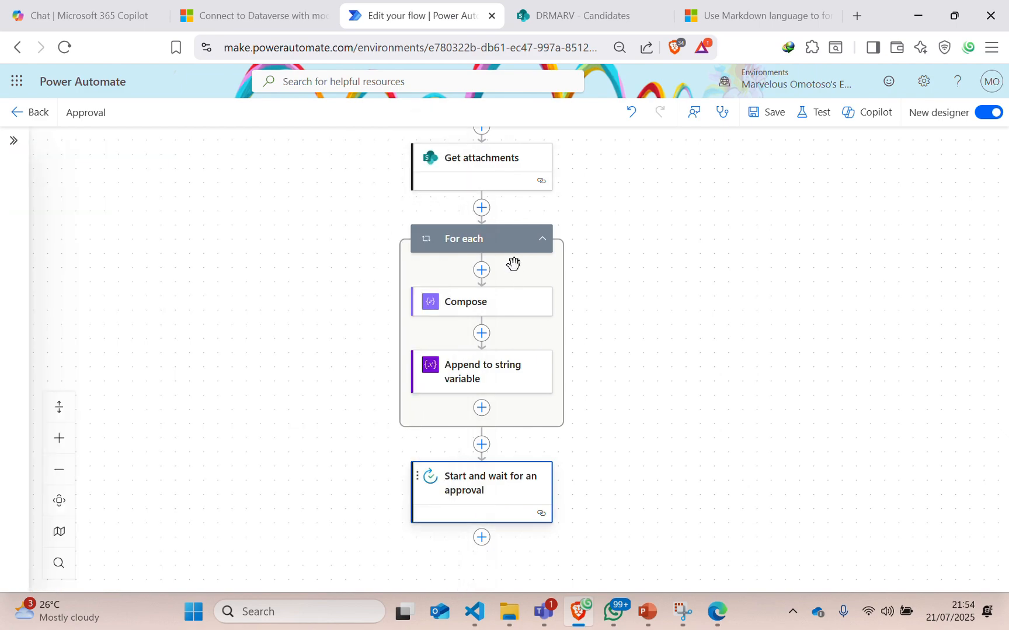
{"action": "scroll", "coordinate": [657, 293], "scroll_direction": "up", "scroll_amount": 3}
{"action": "scroll", "coordinate": [657, 294], "scroll_direction": "down", "scroll_amount": 3}
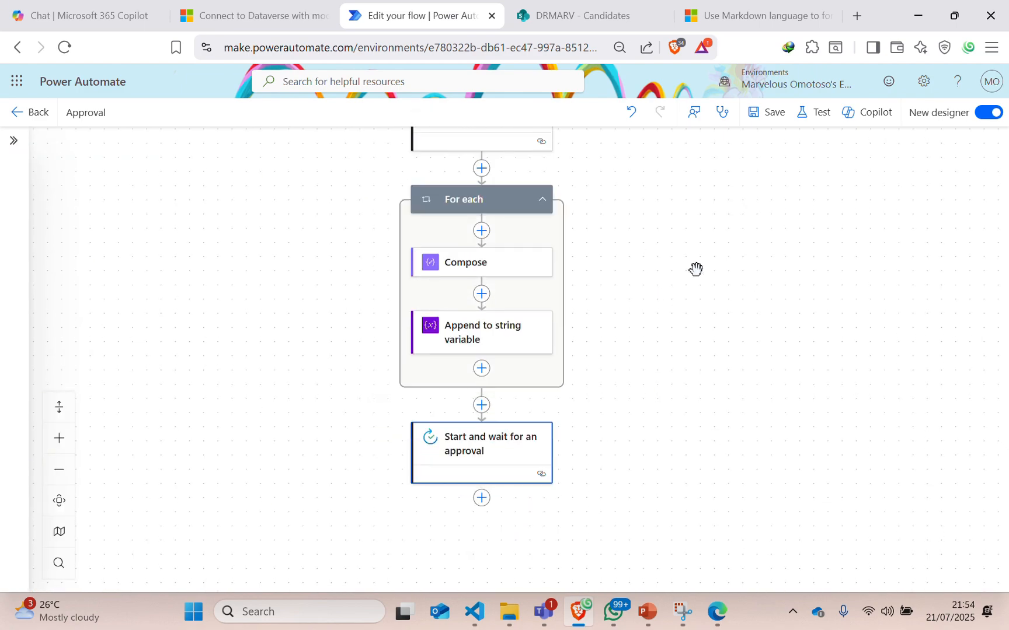
{"action": "left_click", "coordinate": [774, 119]}
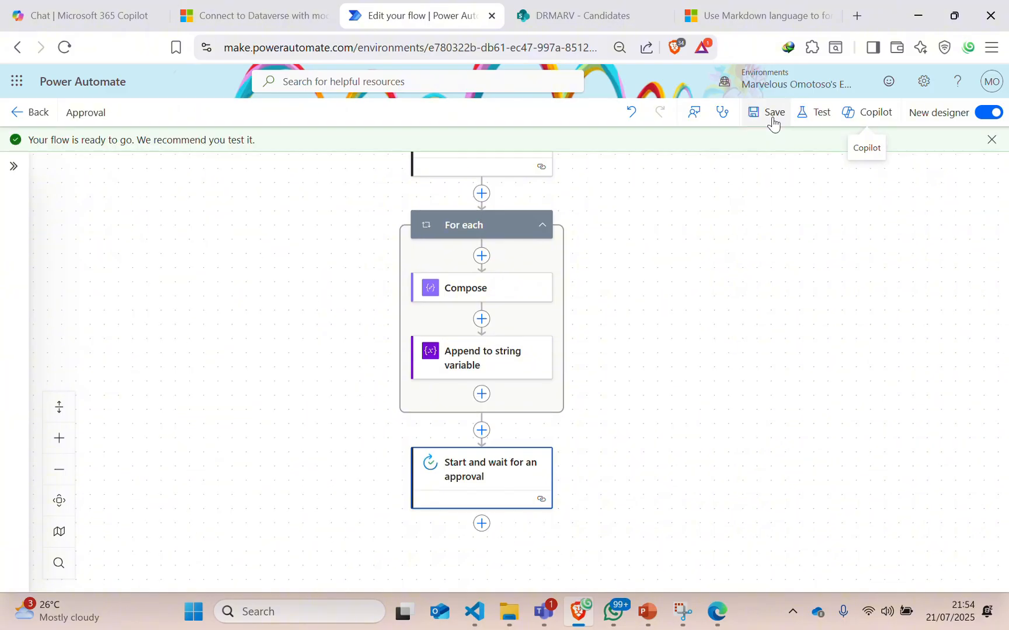
Test the flow with the latest Succeeded run's trigger and open the resulting approval request.
{"action": "left_click", "coordinate": [820, 115]}
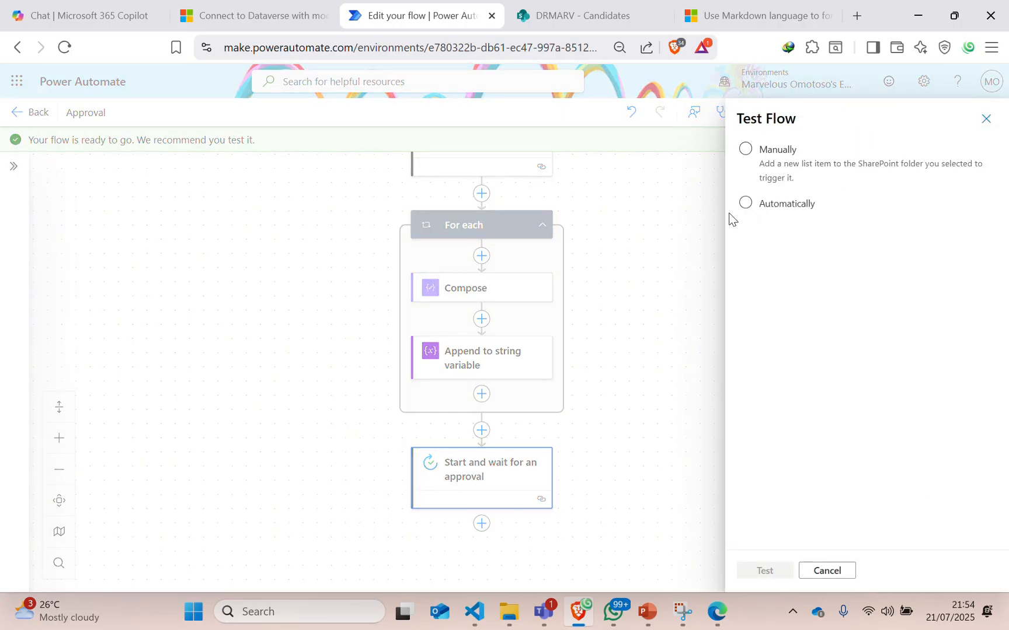
{"action": "left_click", "coordinate": [746, 201]}
{"action": "left_click", "coordinate": [771, 226]}
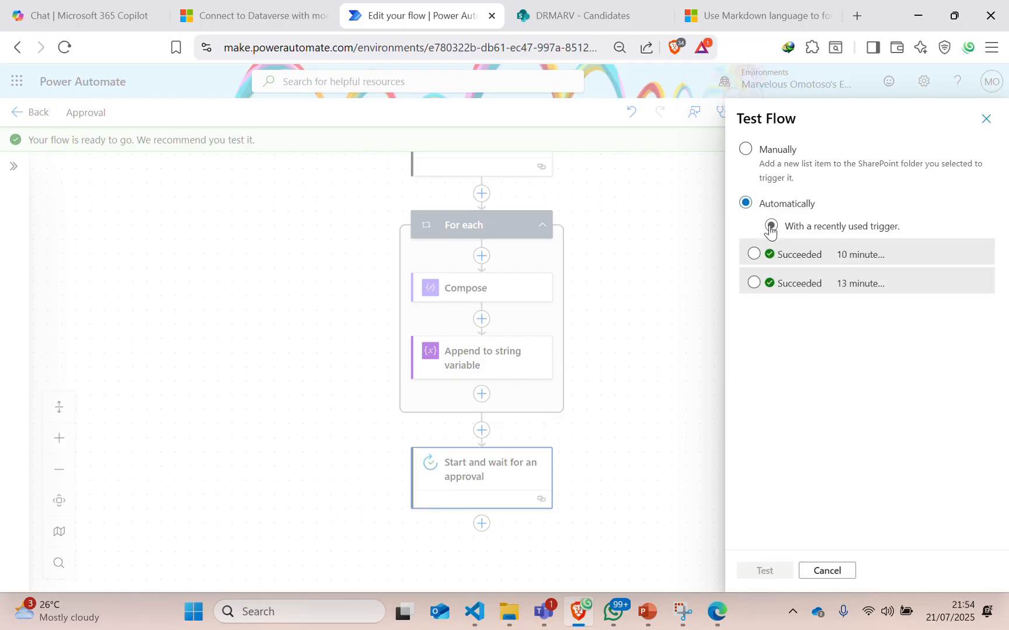
{"action": "left_click", "coordinate": [753, 254]}
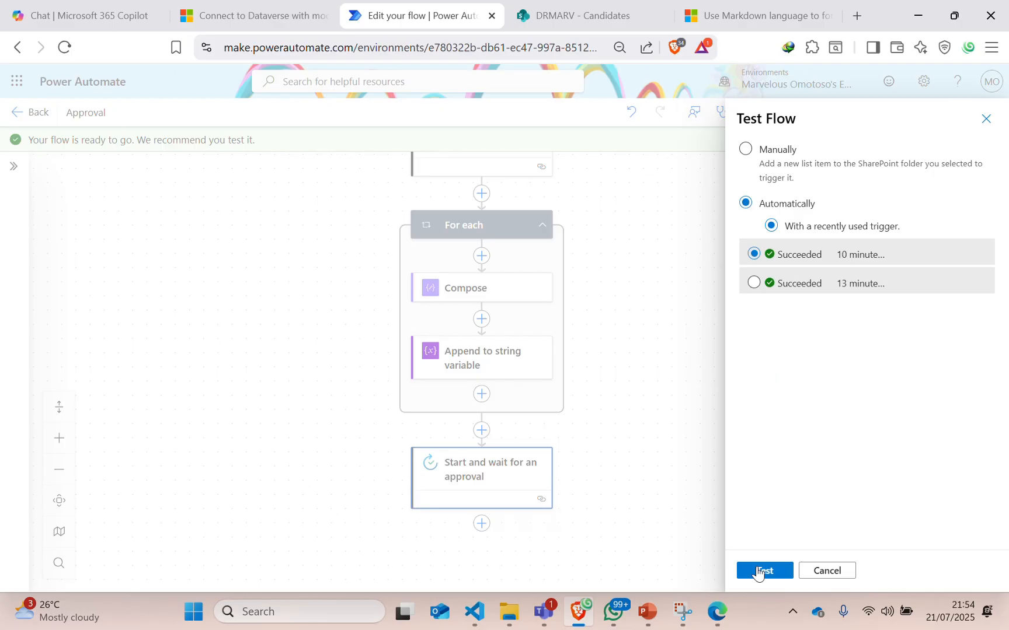
{"action": "left_click", "coordinate": [759, 572]}
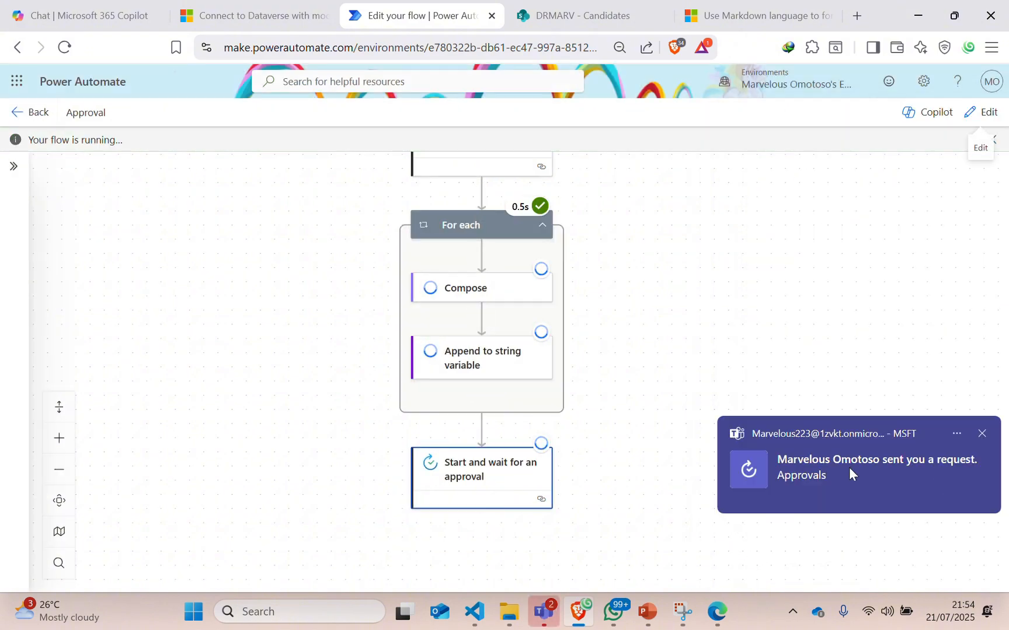
{"action": "left_click", "coordinate": [853, 474]}
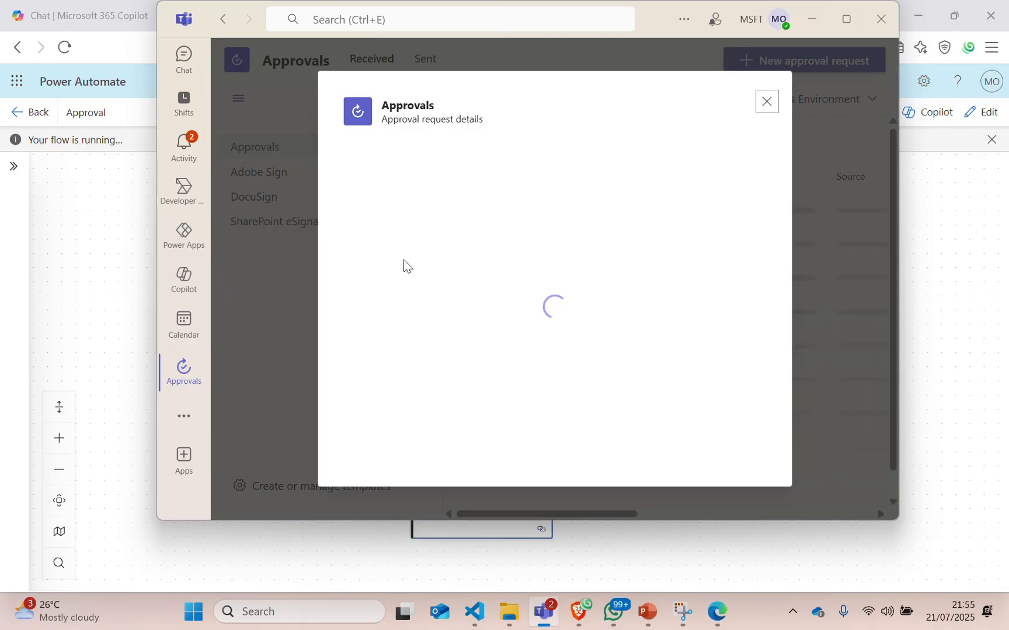
Follow the Picture1.jpg link under Files in the new Teams approval request.
{"action": "scroll", "coordinate": [458, 267], "scroll_direction": "down", "scroll_amount": 3}
{"action": "scroll", "coordinate": [465, 261], "scroll_direction": "up", "scroll_amount": 3}
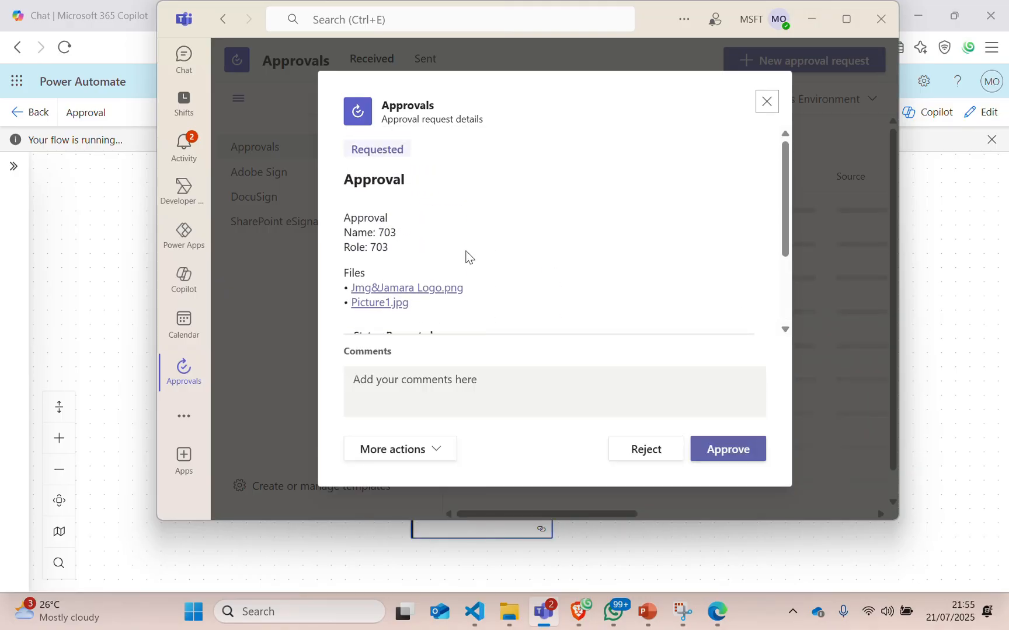
{"action": "left_click", "coordinate": [389, 302]}
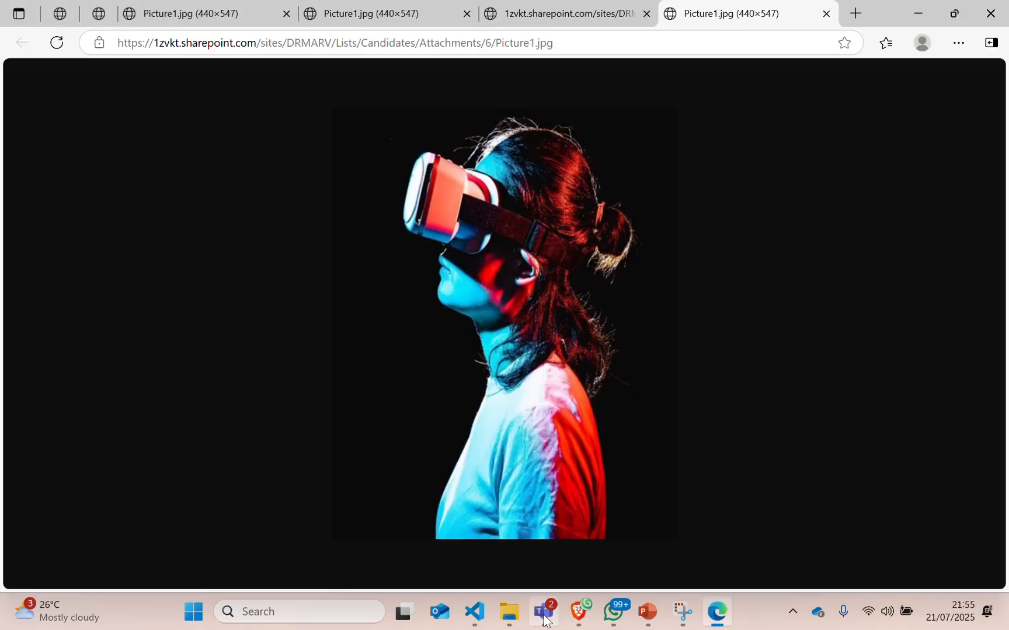
View the logo and Picture1.jpg attachment tabs in Edge, then return to the Teams approval.
{"action": "left_click", "coordinate": [544, 618]}
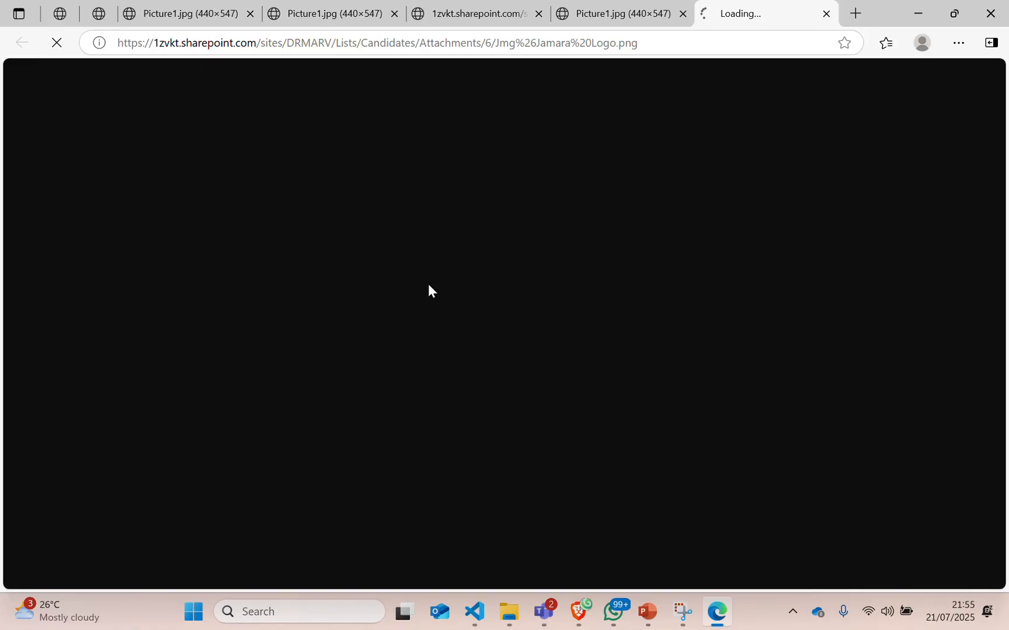
{"action": "left_click", "coordinate": [658, 7]}
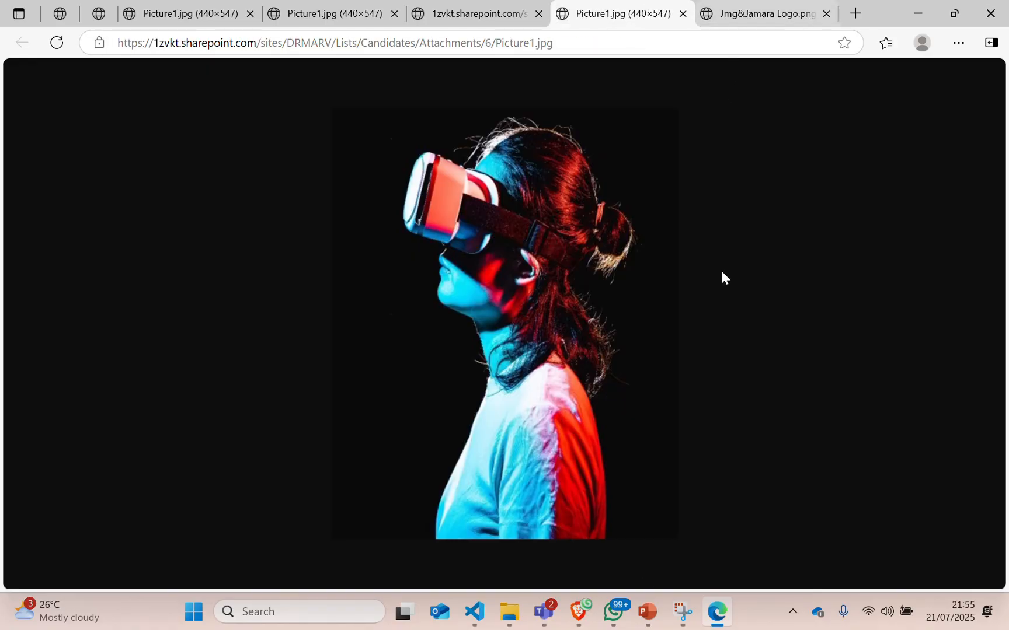
{"action": "left_click", "coordinate": [541, 612]}
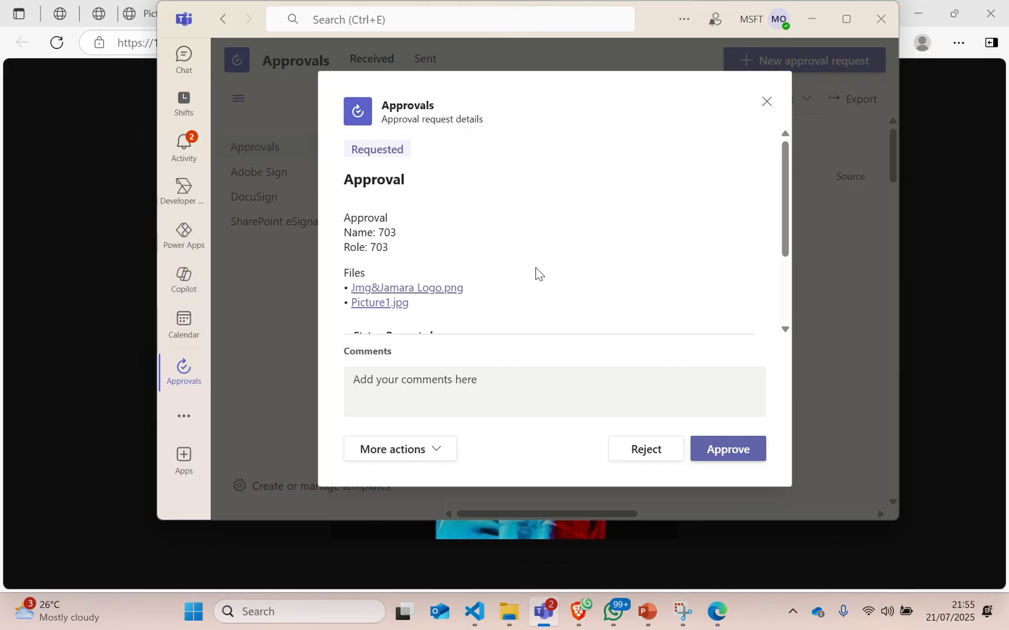
Approve the Teams request and switch back to the running Power Automate test.
{"action": "scroll", "coordinate": [526, 286], "scroll_direction": "down", "scroll_amount": 3}
{"action": "scroll", "coordinate": [485, 280], "scroll_direction": "up", "scroll_amount": 3}
{"action": "scroll", "coordinate": [503, 254], "scroll_direction": "down", "scroll_amount": 3}
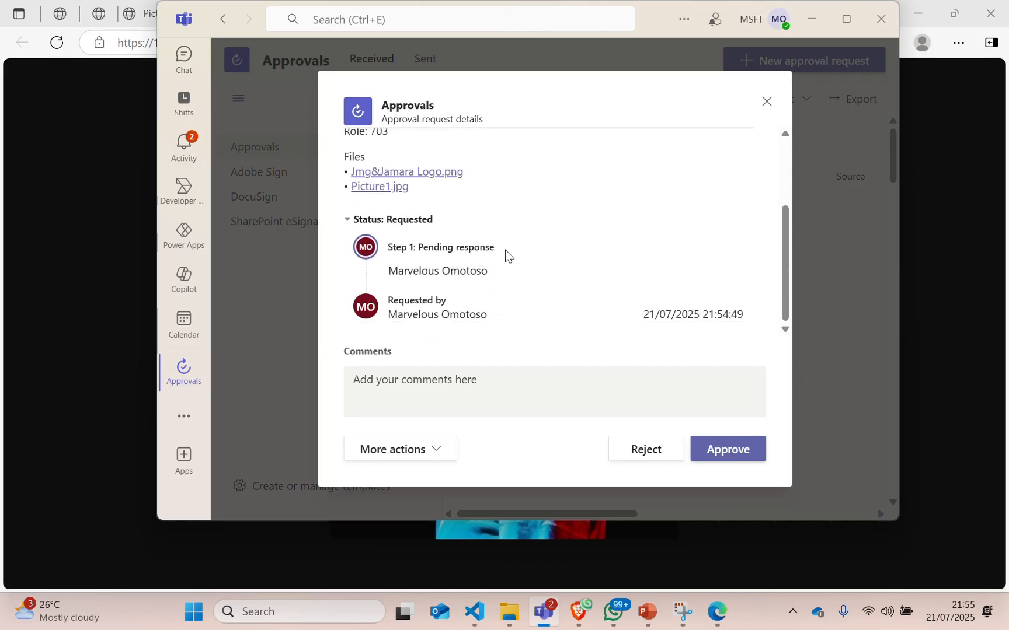
{"action": "left_click", "coordinate": [726, 451]}
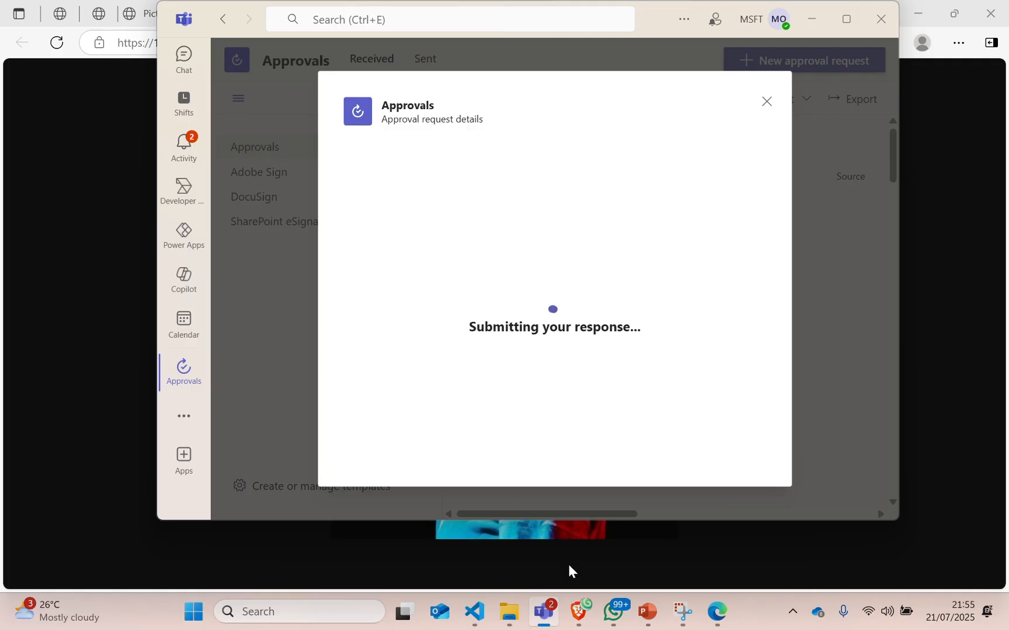
{"action": "mouse_move", "coordinate": [552, 612]}
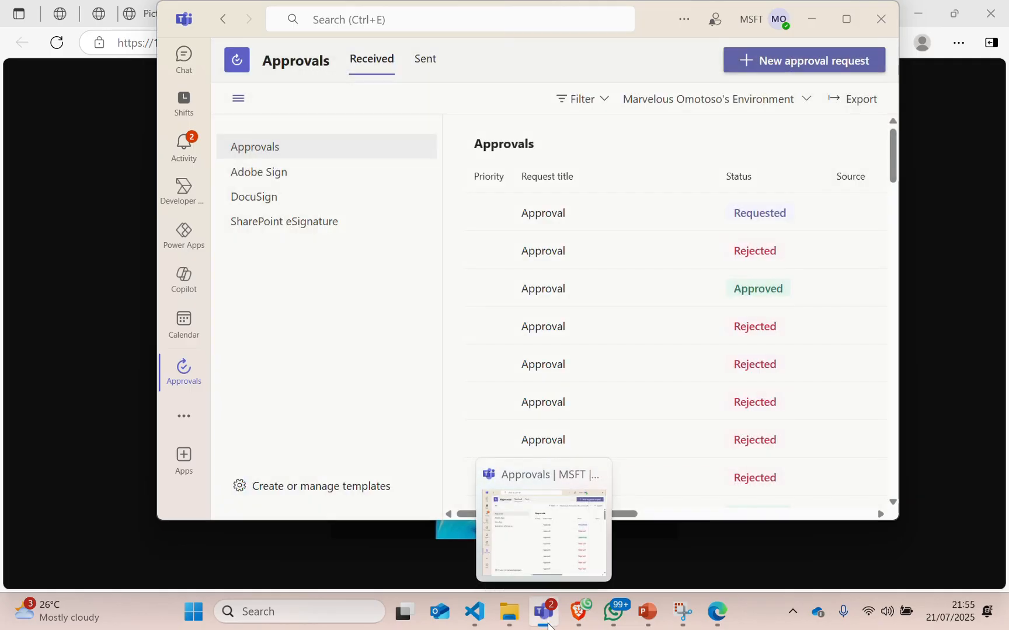
{"action": "left_click", "coordinate": [579, 613]}
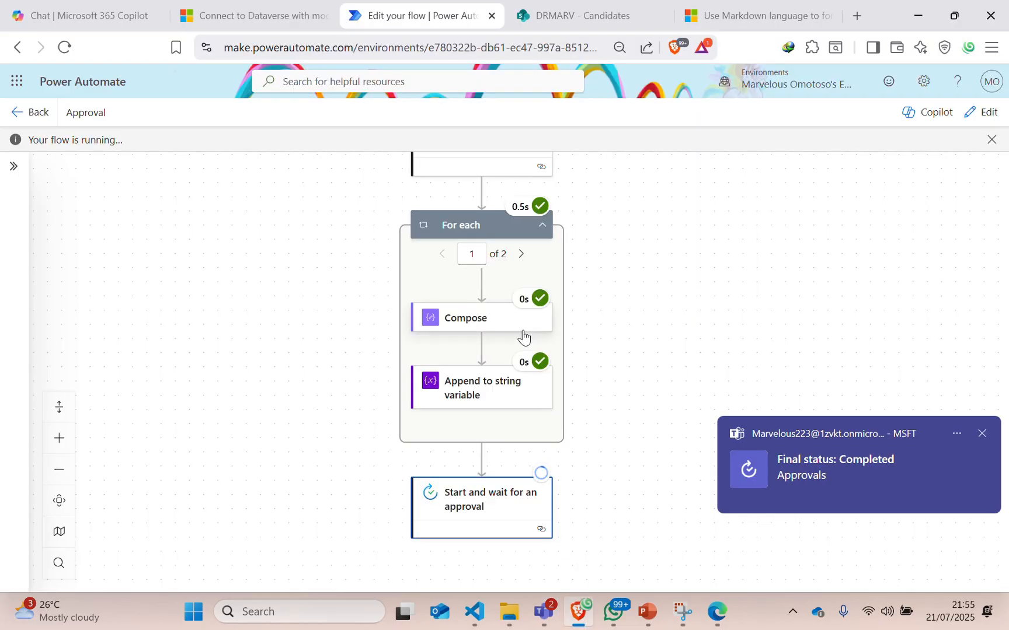